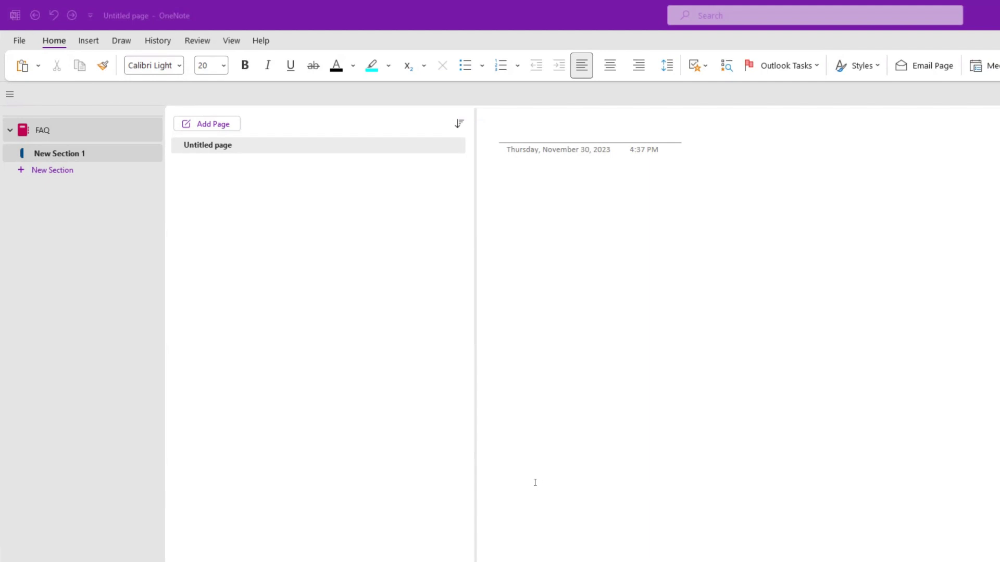
Rename the FAQ notebook's existing section, New Section 1, as "Table of Questions"
click(60, 156)
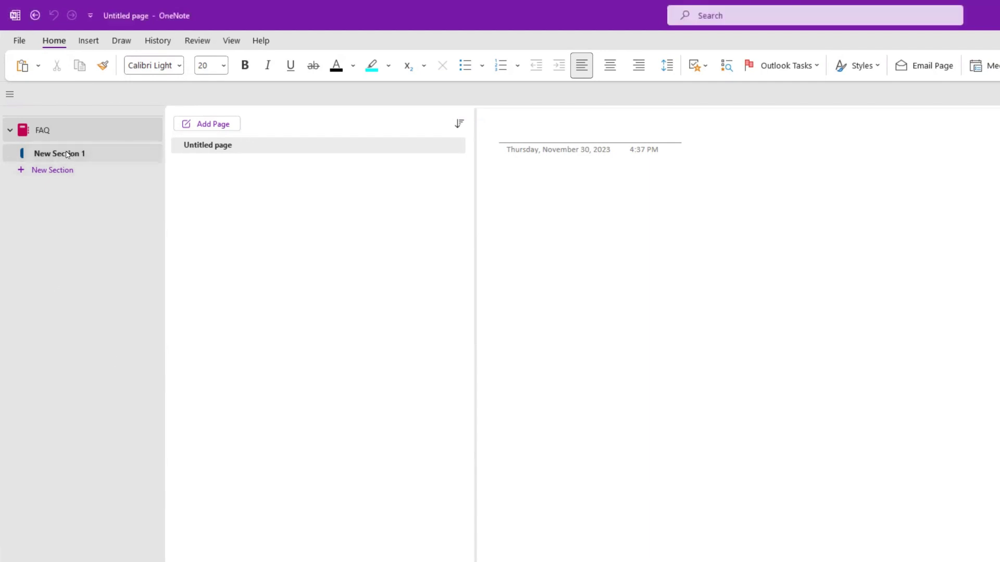
right_click(68, 153)
click(118, 164)
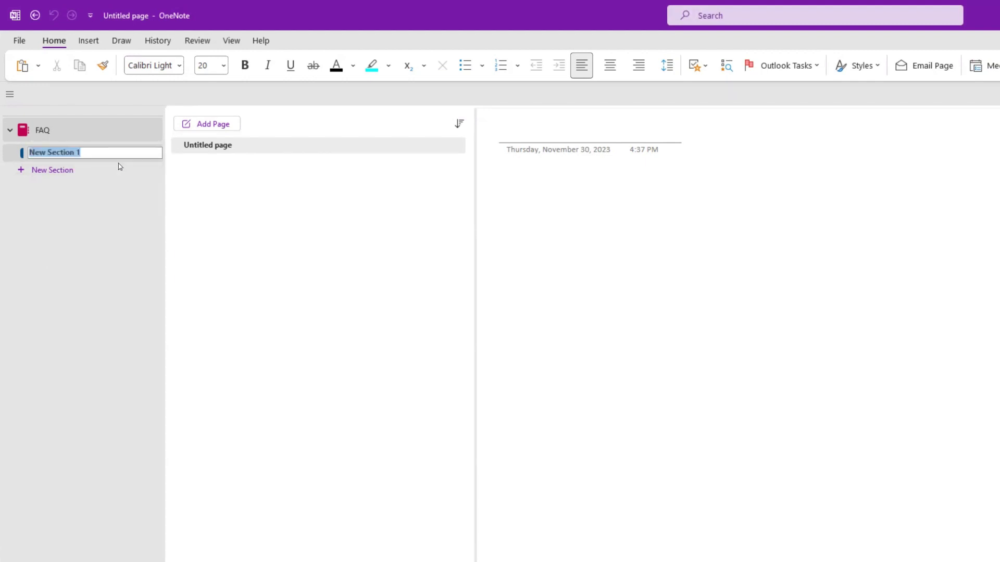
text(Table o)
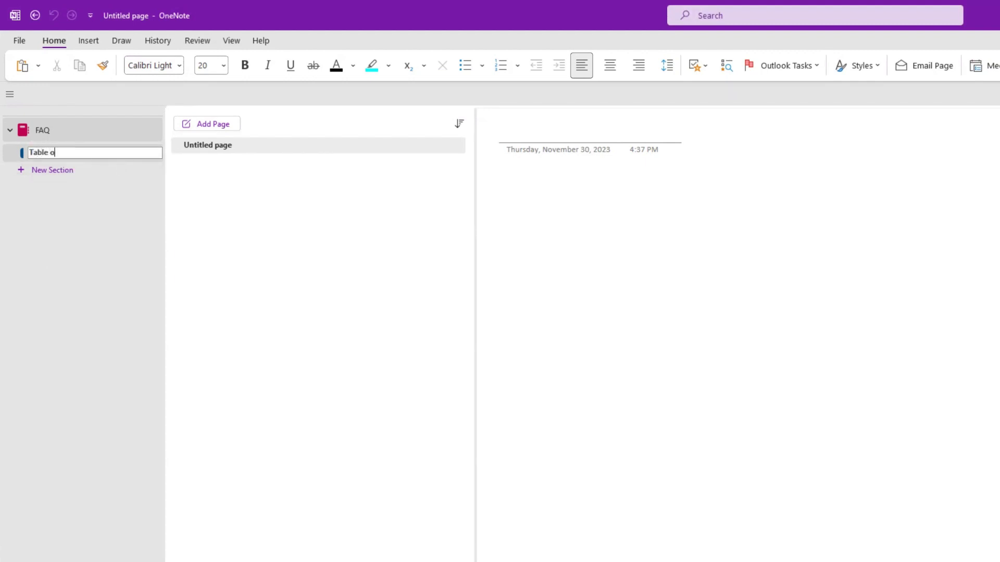
text(f Questions)
key(Return)
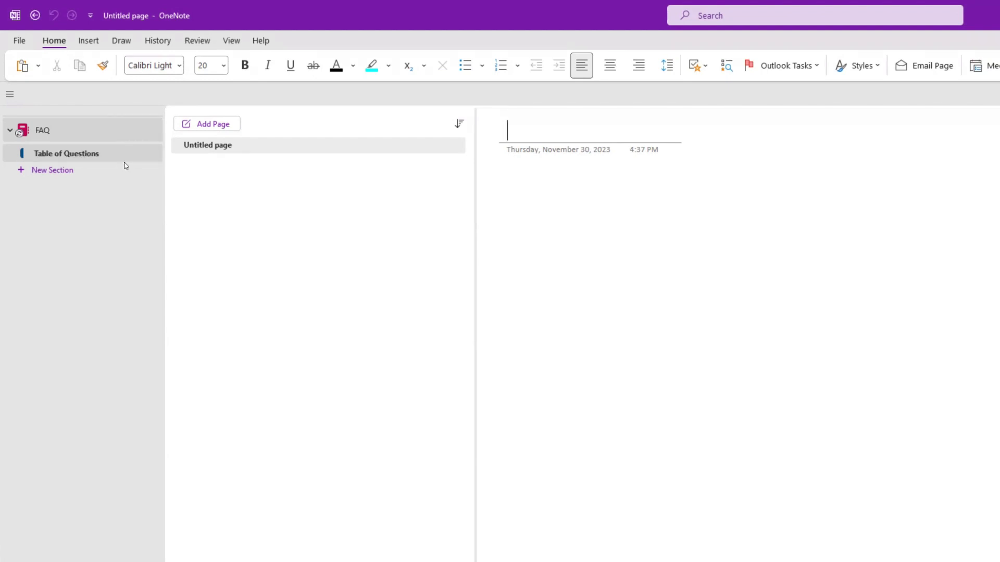
Add a second section to the FAQ notebook and name it "Classes"
click(42, 176)
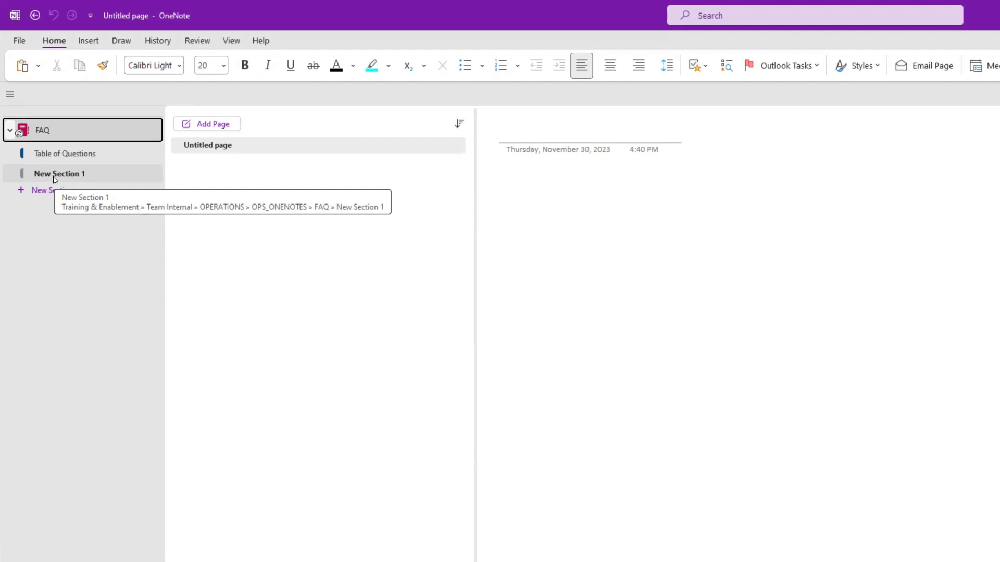
right_click(69, 176)
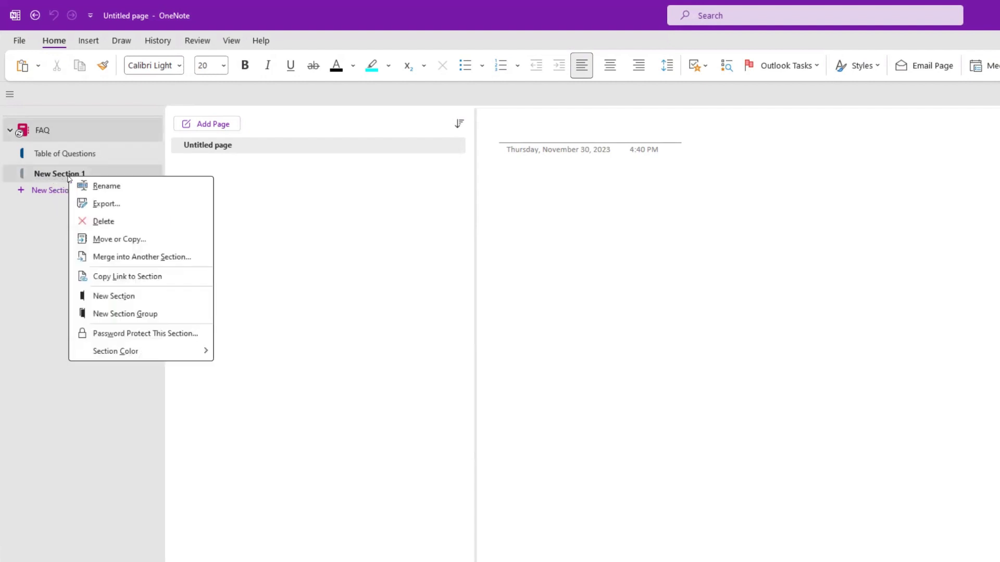
click(101, 185)
click(198, 224)
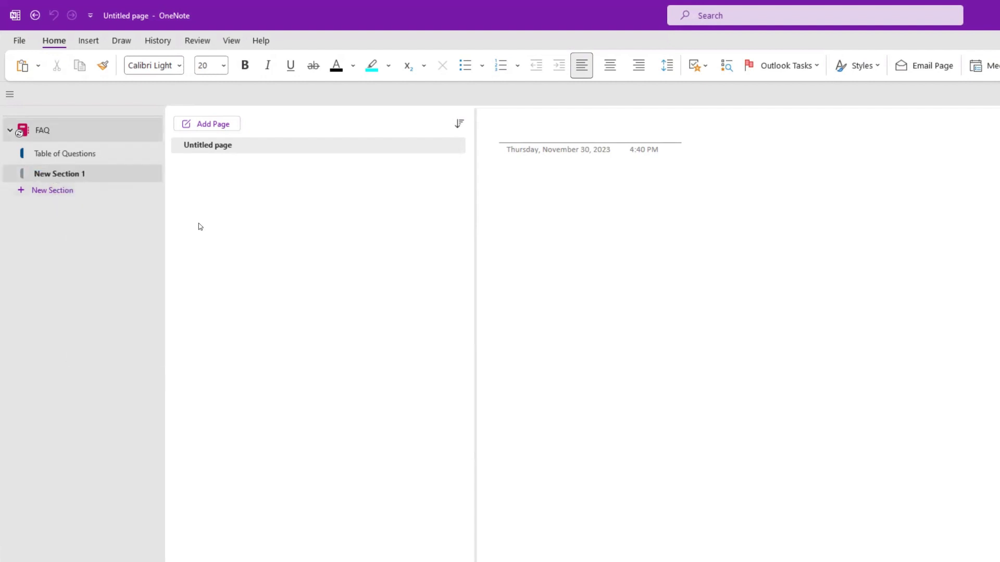
right_click(72, 176)
click(118, 186)
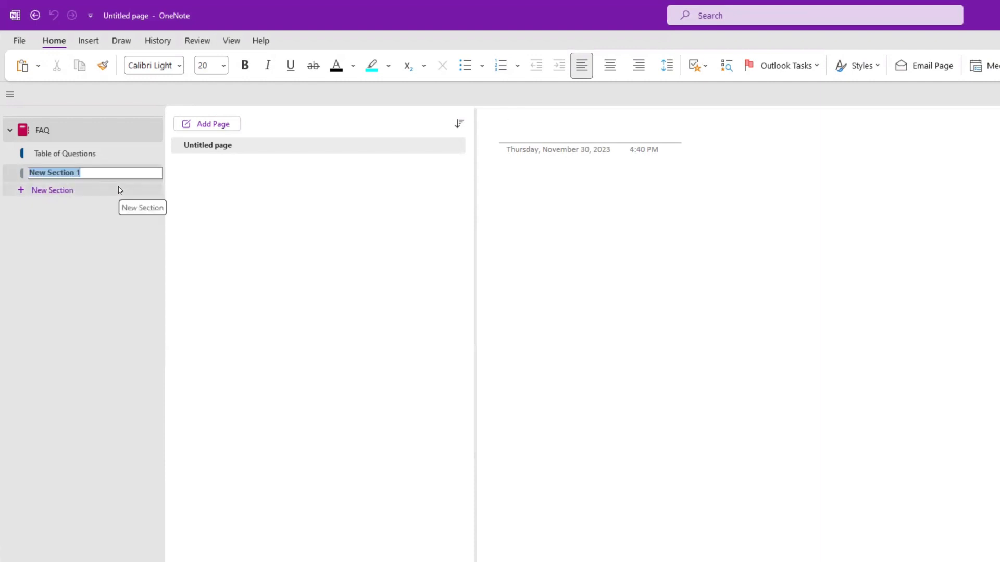
text(Classes)
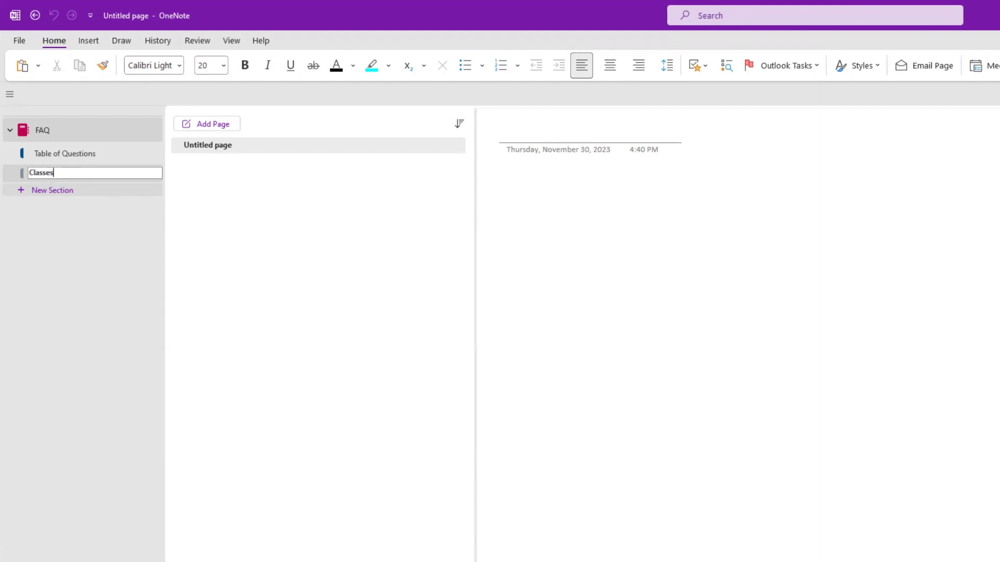
key(Return)
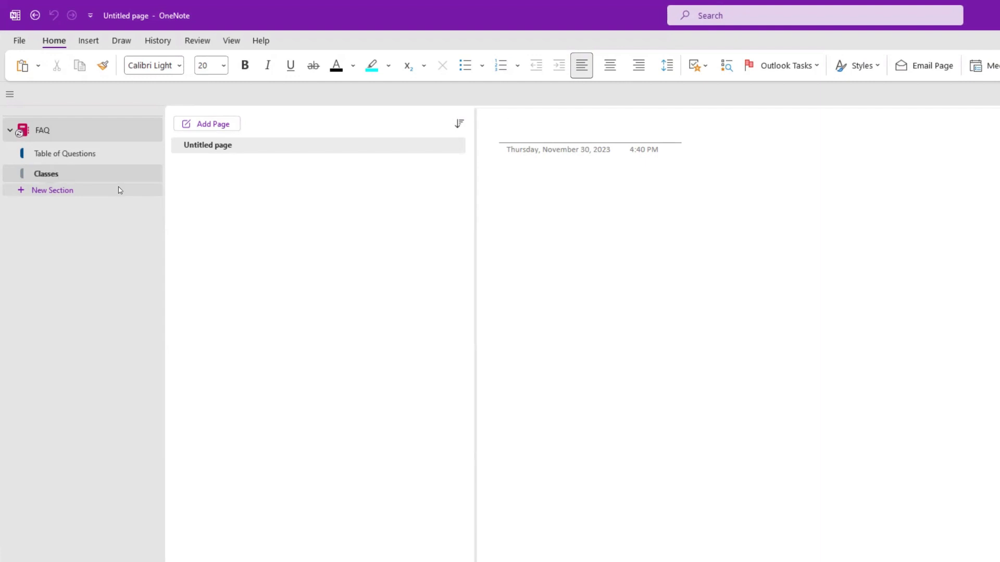
Create another section below Classes in the FAQ notebook and name it "Schedule"
click(58, 191)
right_click(57, 193)
key(Escape)
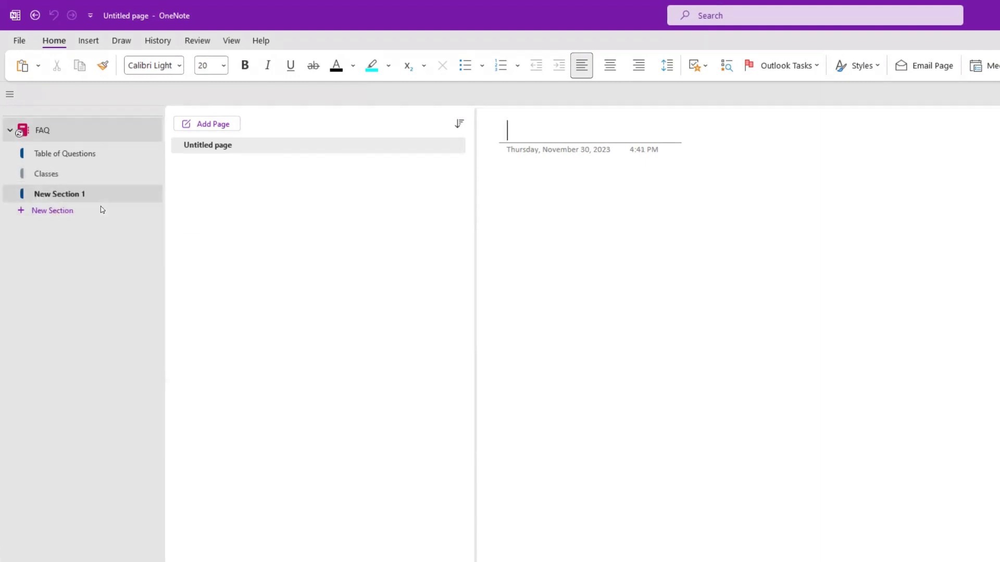
right_click(89, 196)
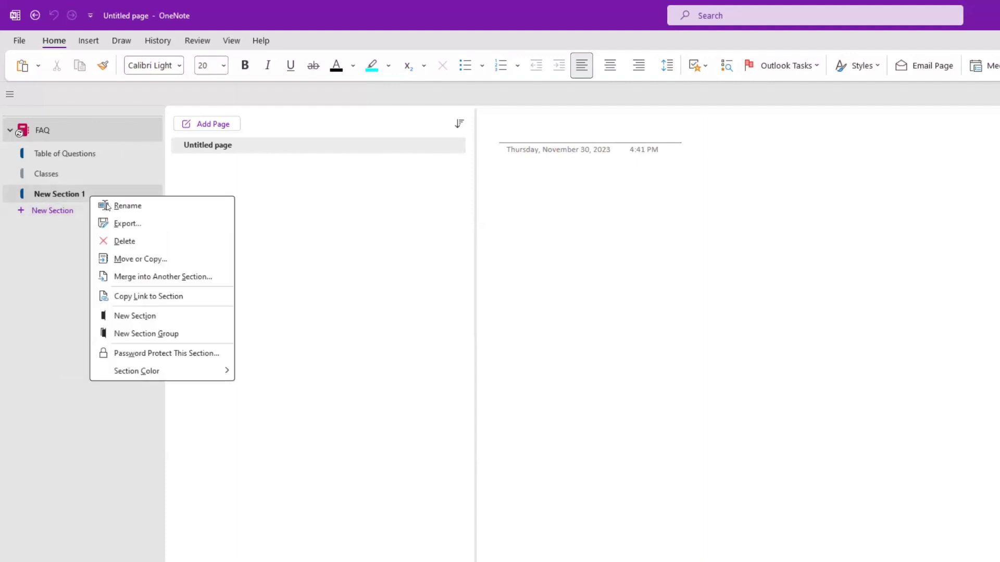
click(136, 207)
text(Schedule)
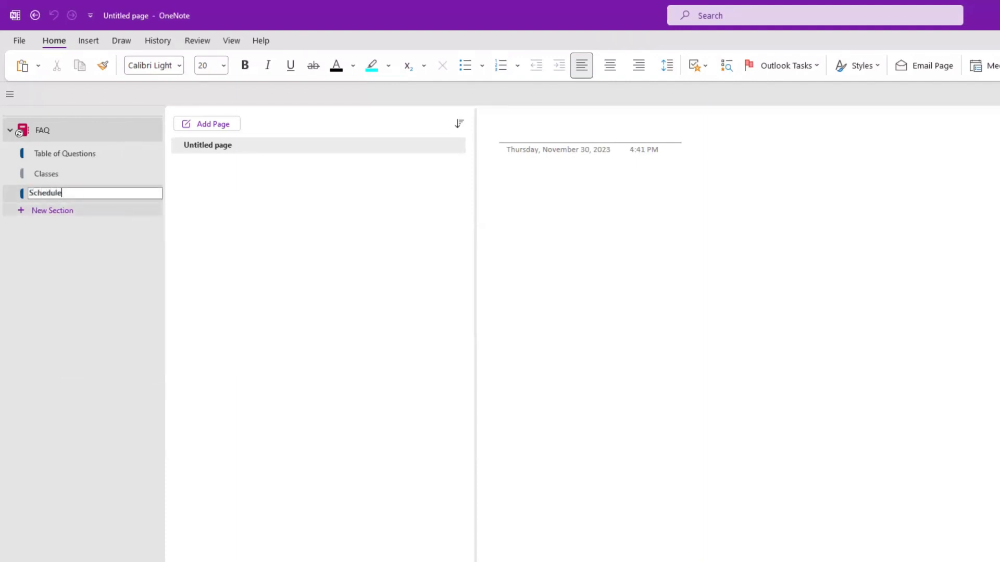
key(Return)
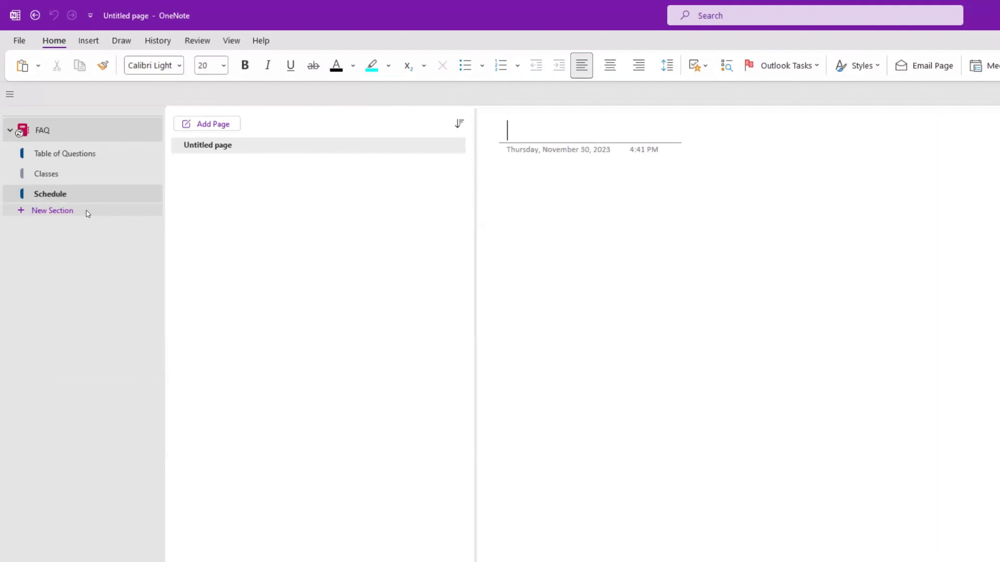
Create a fourth section below Schedule in the FAQ notebook and name it "Registrations"
right_click(68, 213)
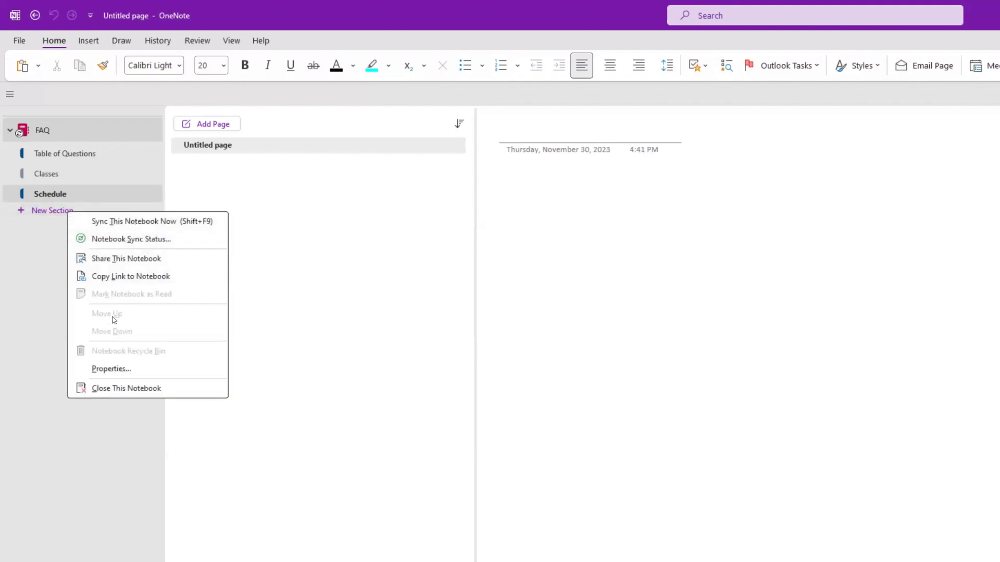
click(51, 210)
right_click(59, 213)
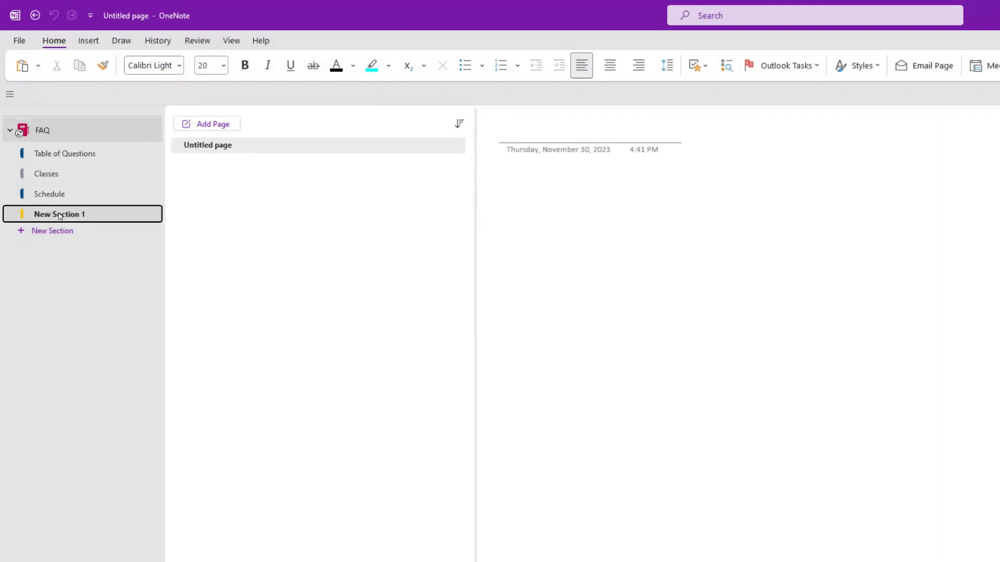
key(Escape)
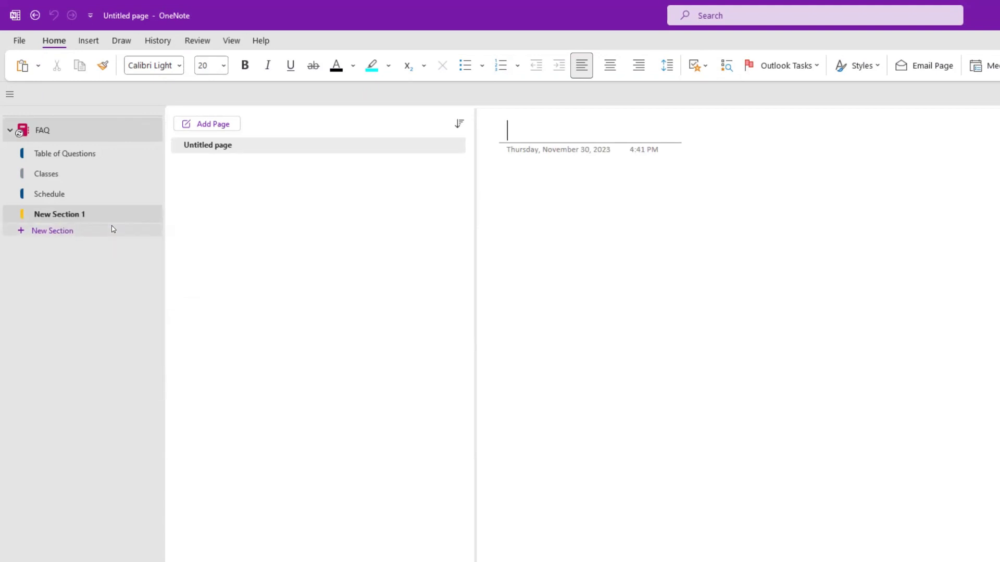
text(Reg)
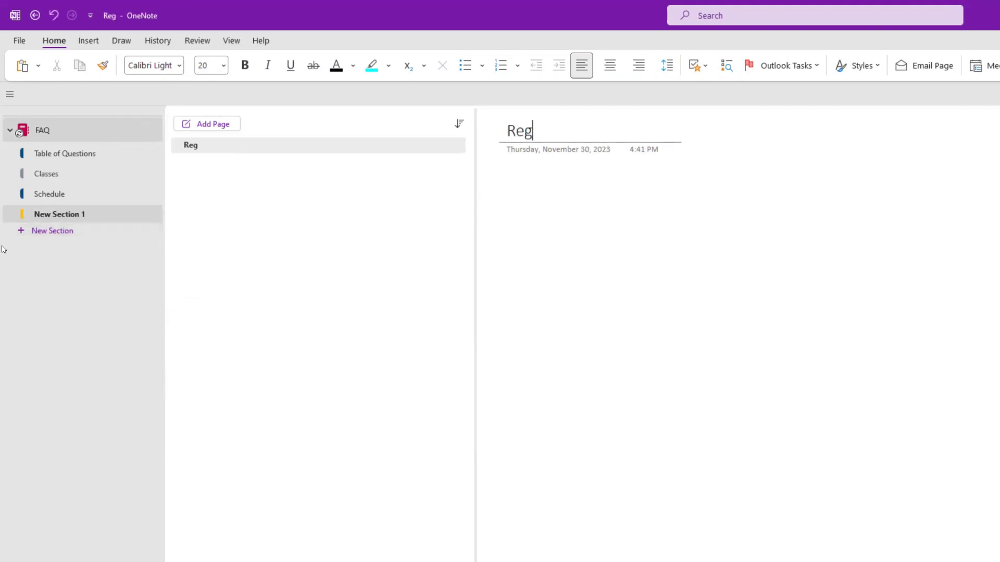
right_click(41, 218)
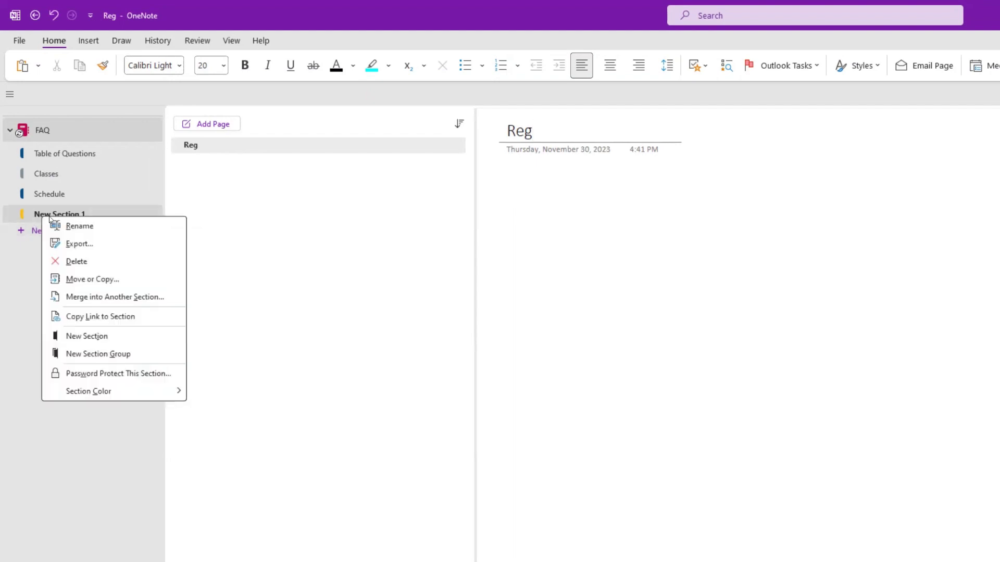
click(86, 224)
text(Re)
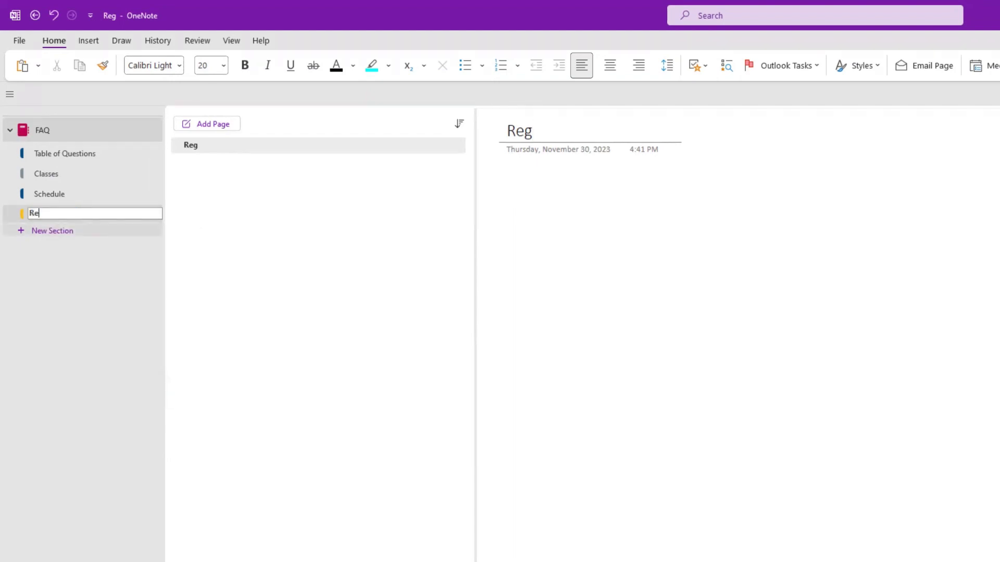
text(gistrations)
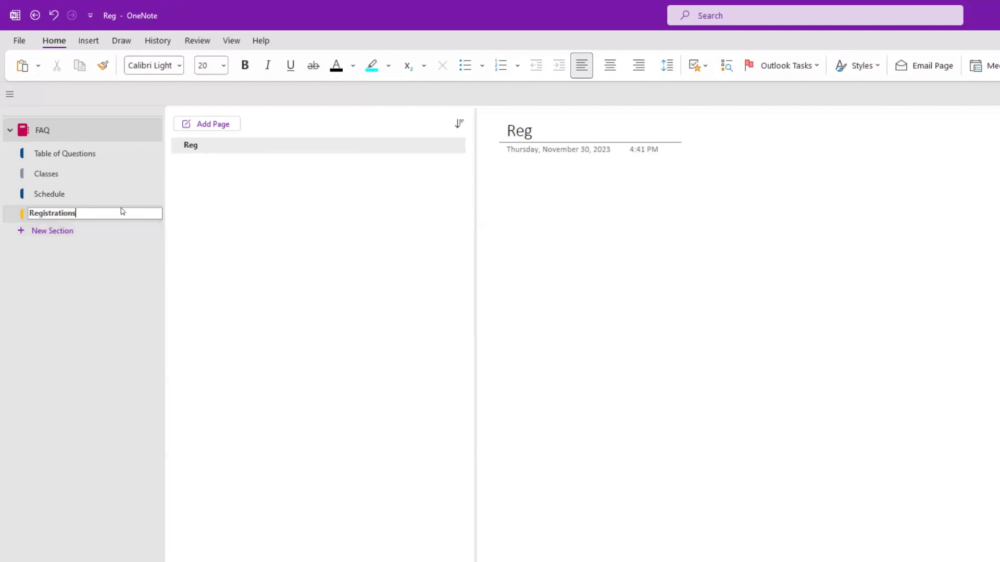
click(86, 199)
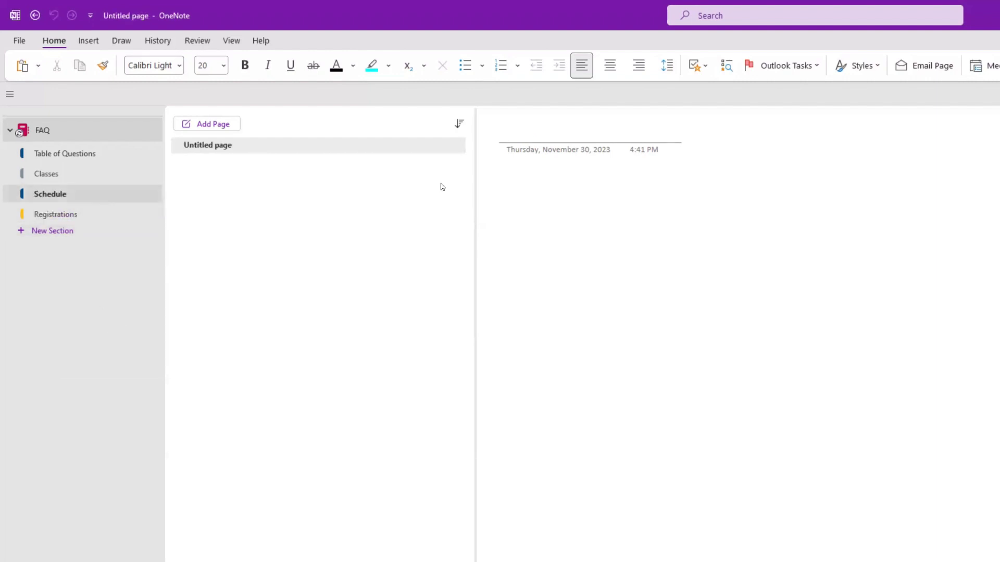
Open the Classes section and title its untitled page "Classes"
click(57, 176)
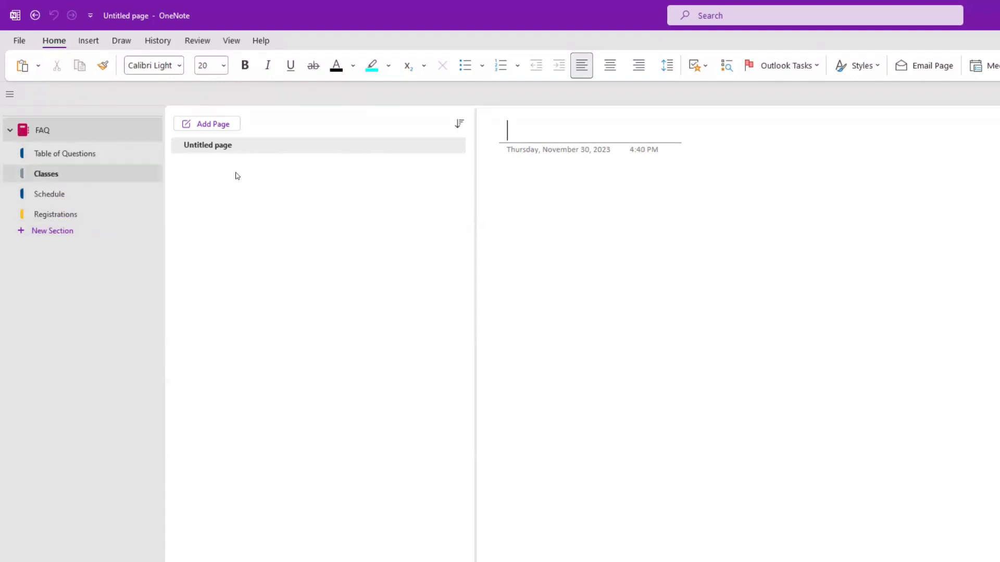
click(211, 153)
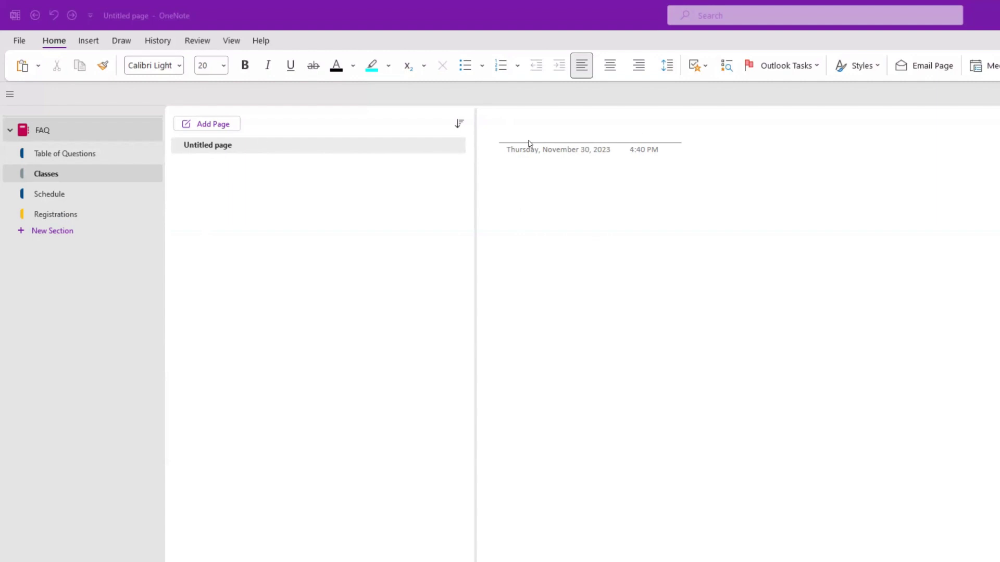
click(570, 132)
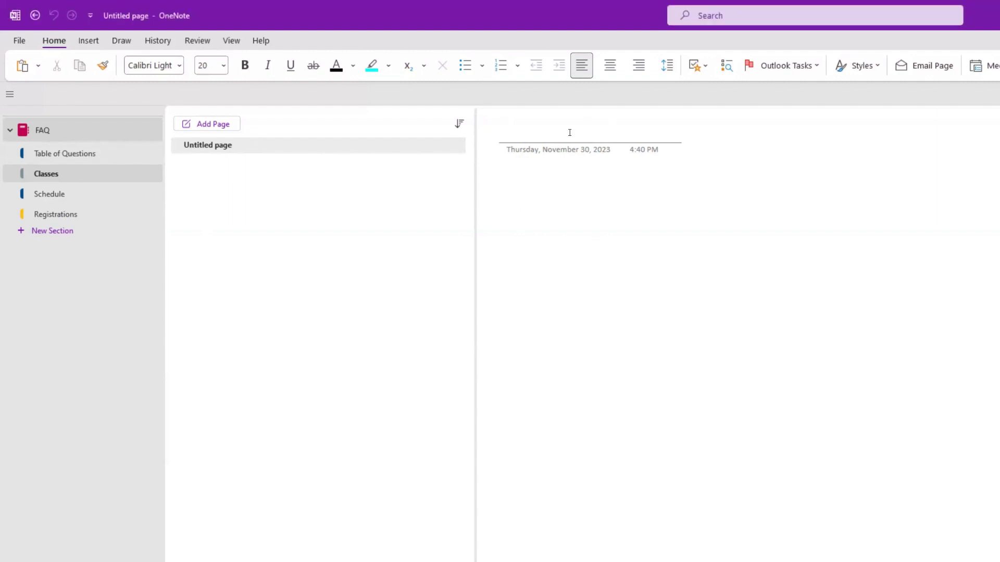
text(Classes)
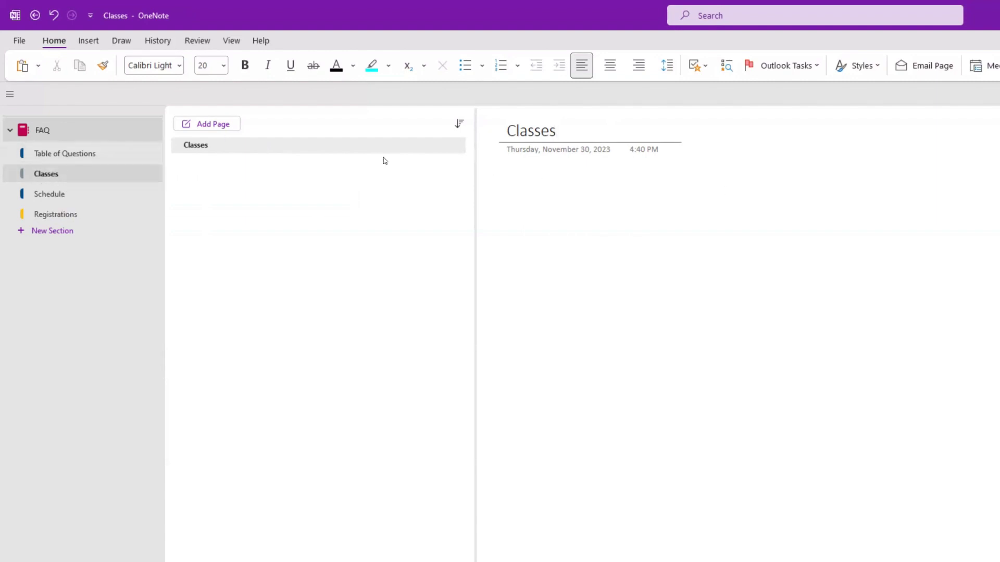
Add a new page to the Classes section and make it a subpage of the Classes page
click(214, 124)
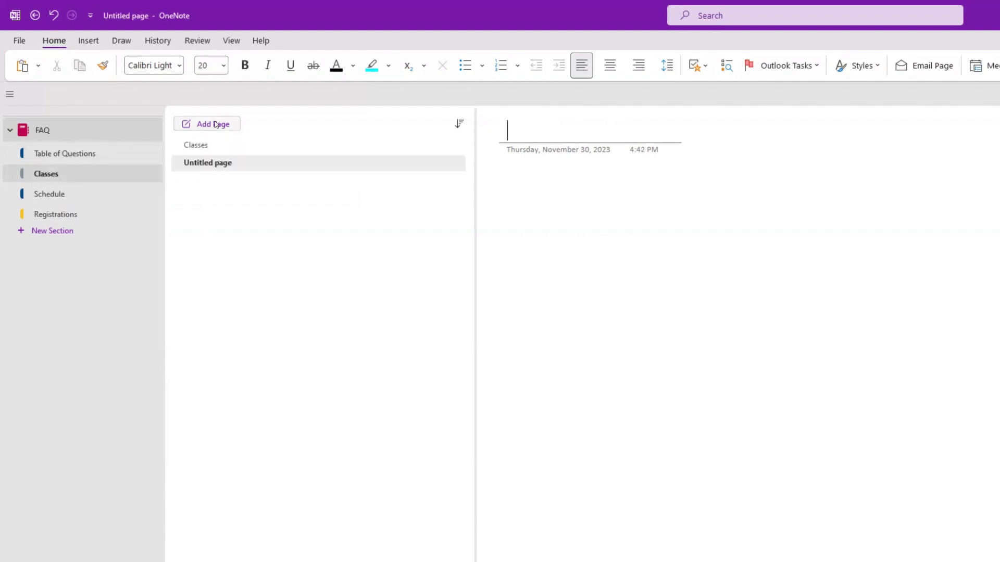
right_click(227, 165)
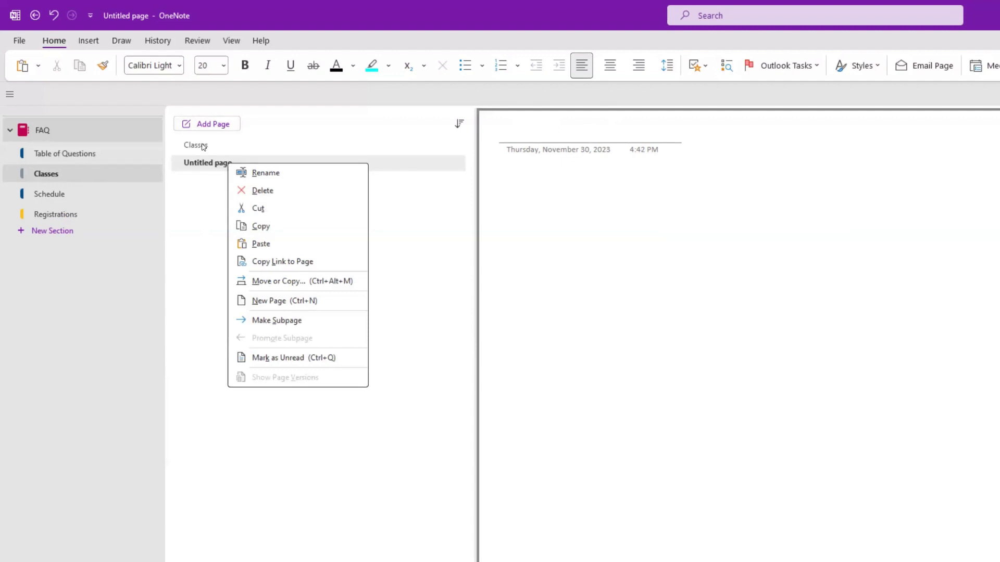
click(277, 320)
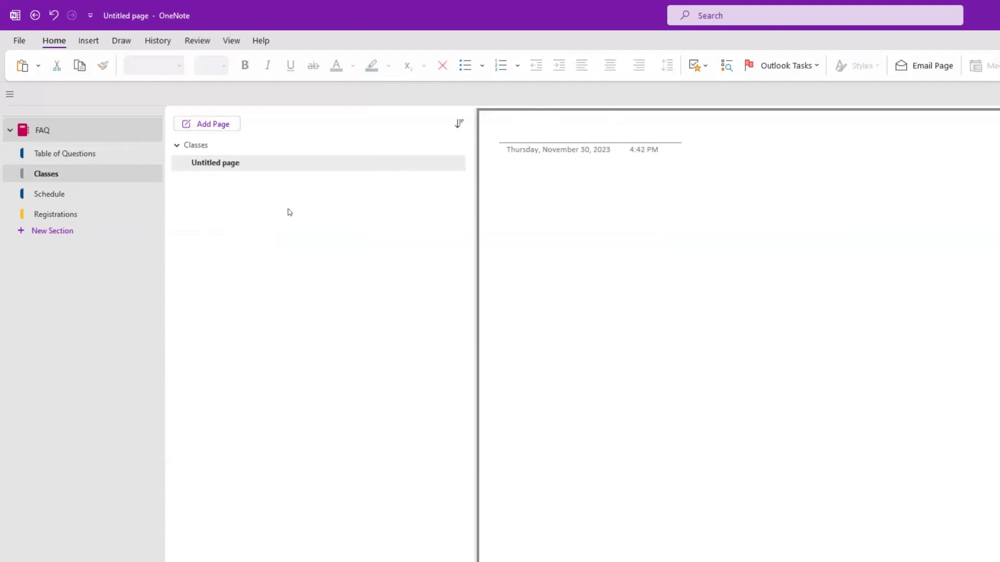
Title the untitled subpage under Classes "What classes are offered this quarter?"
click(538, 132)
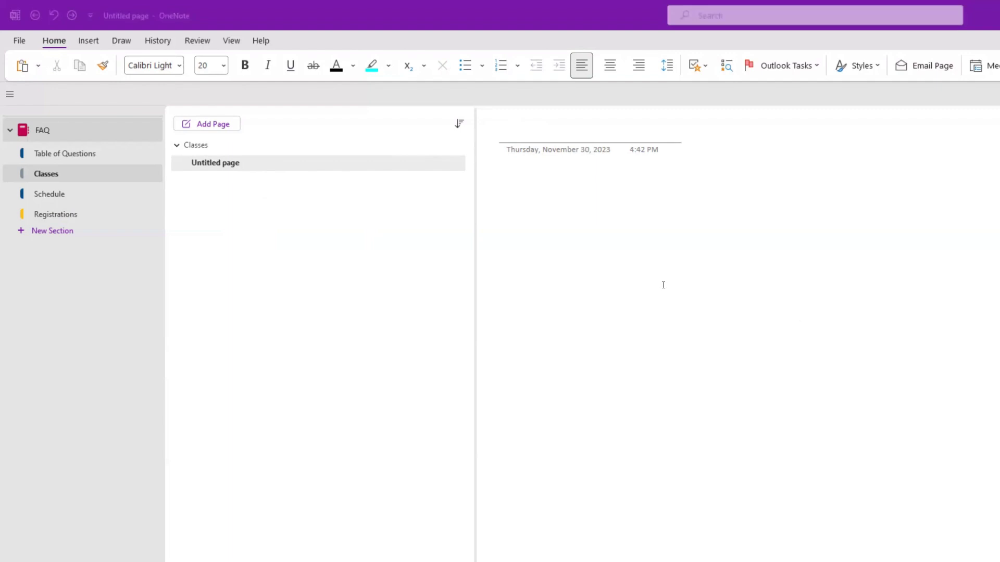
click(520, 127)
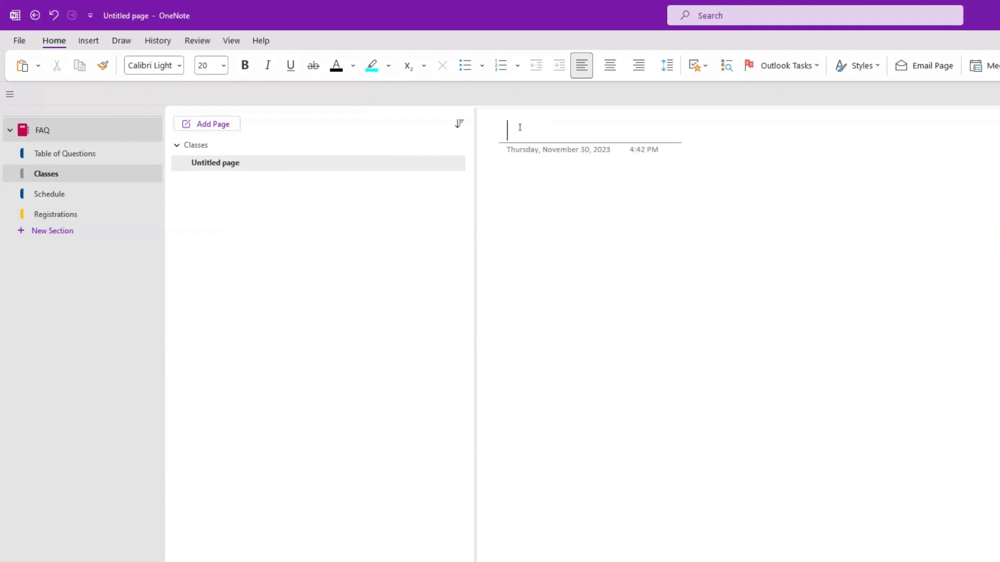
text(What)
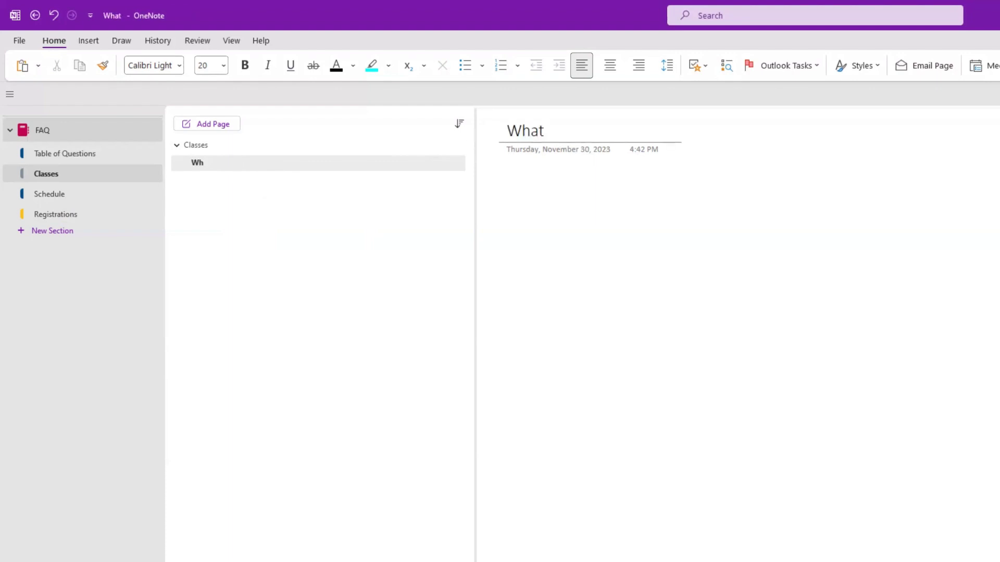
text( classes ar)
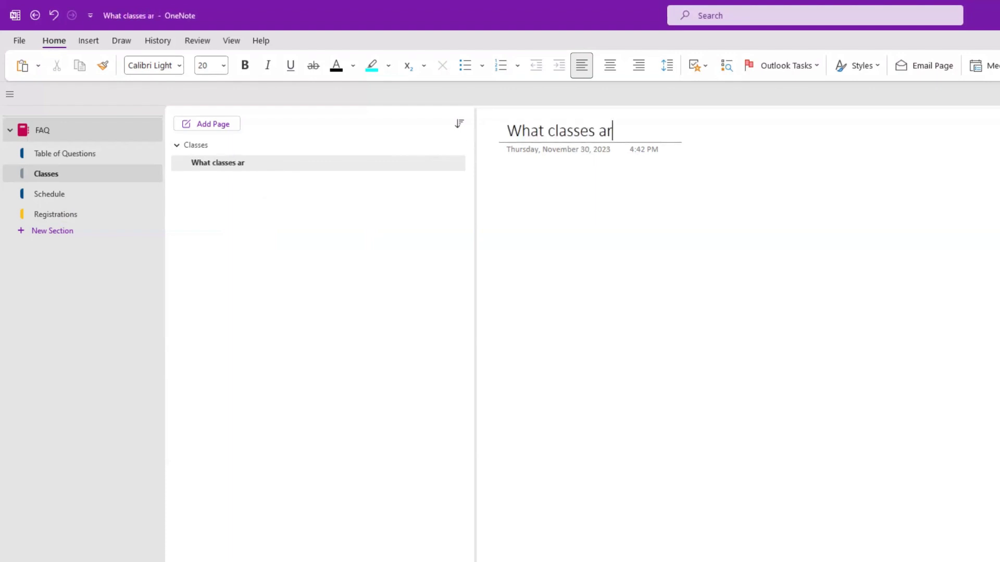
text(e offered)
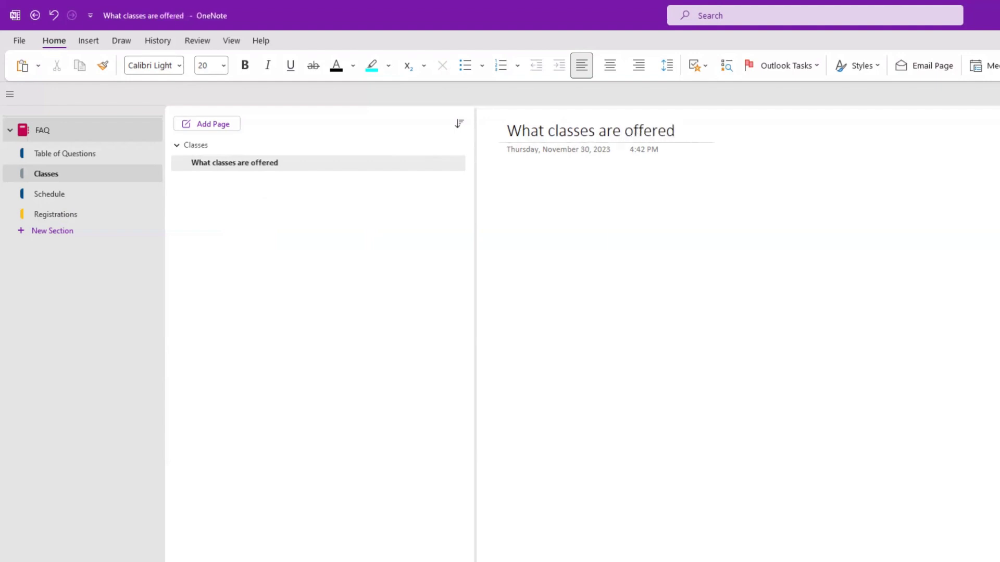
text( this )
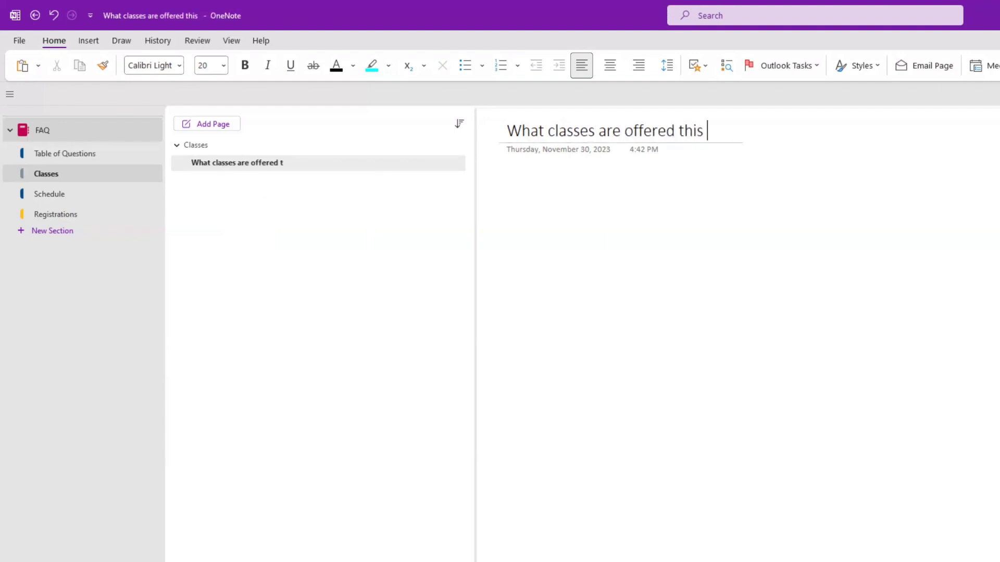
text(quarter?)
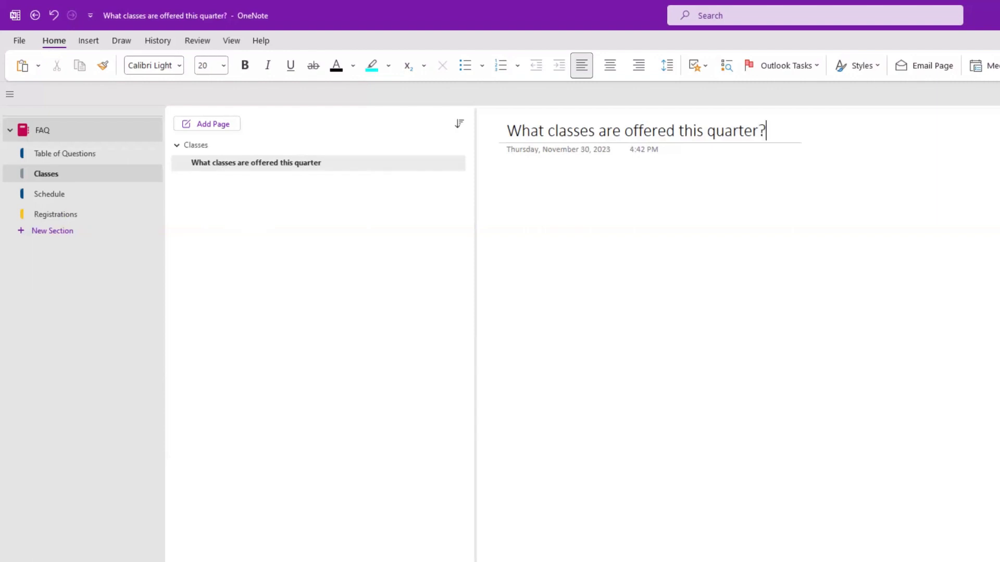
Enter "Answer" as placeholder body text on the "What classes are offered this quarter?" page
key(Return)
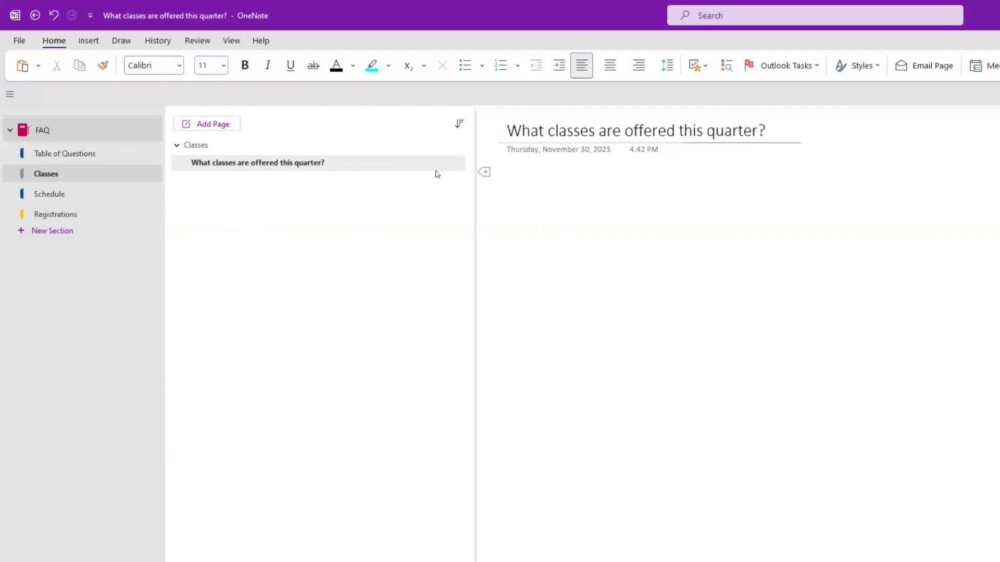
text(Answer)
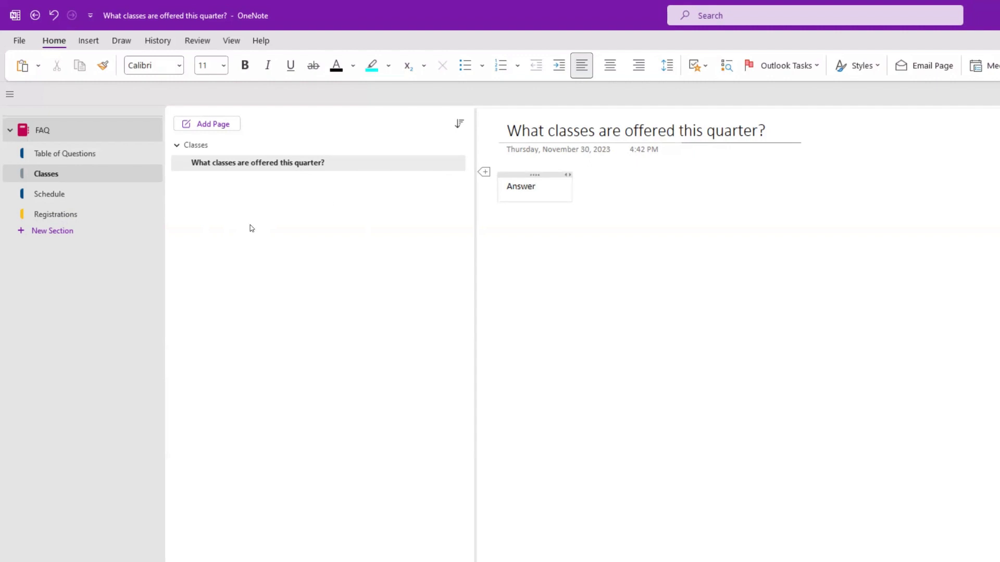
click(787, 135)
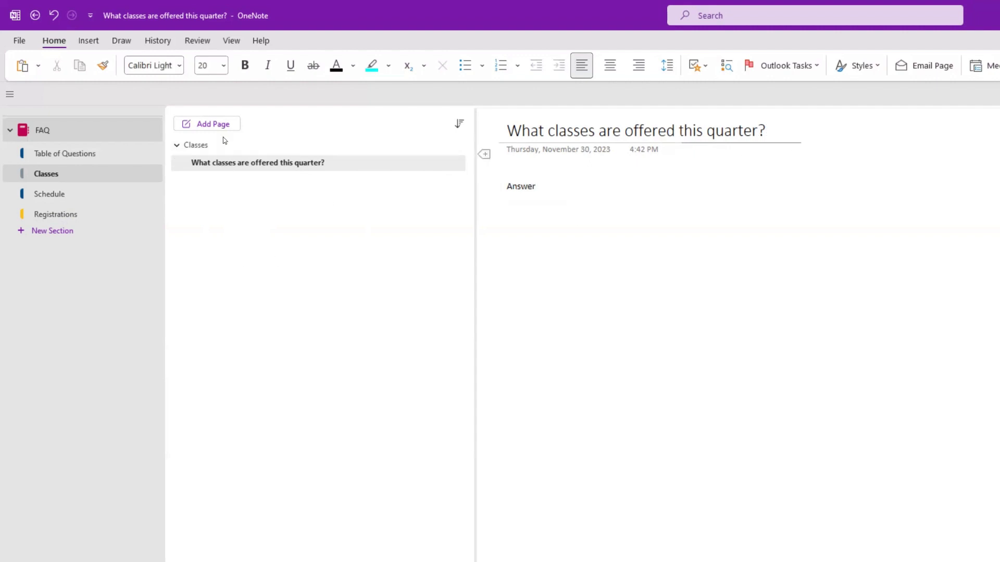
Add another page to the Classes section and make it a subpage of the Classes page
click(214, 125)
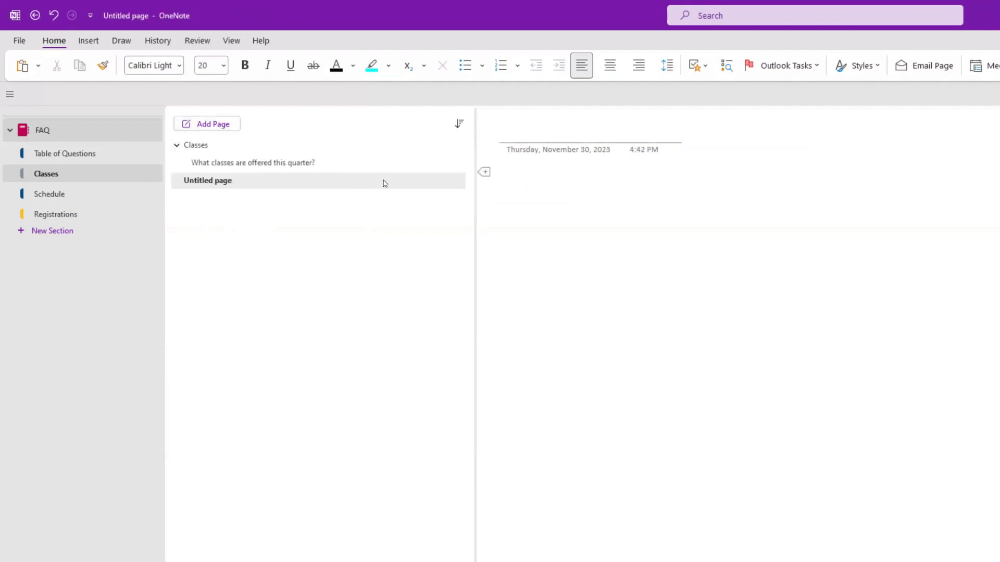
right_click(231, 184)
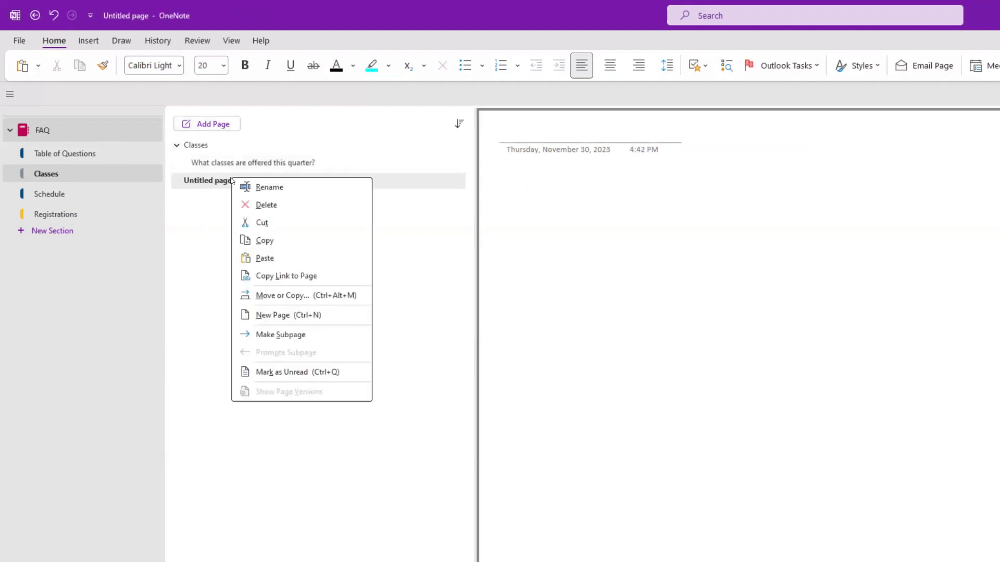
click(289, 334)
Title the second subpage "Who are the instructors for this quarter?"
click(547, 129)
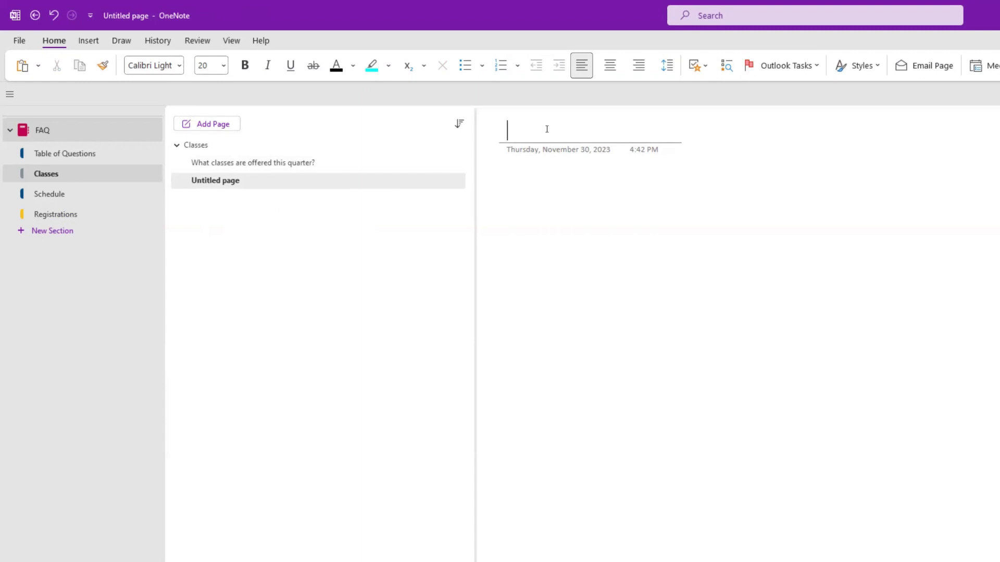
text(Wh)
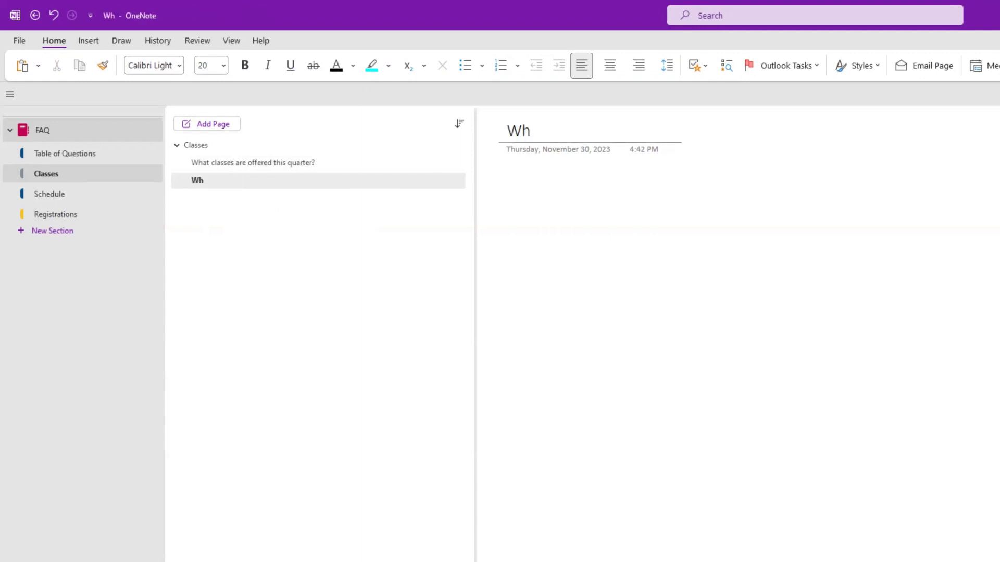
key(BackSpace)
text(ho are the )
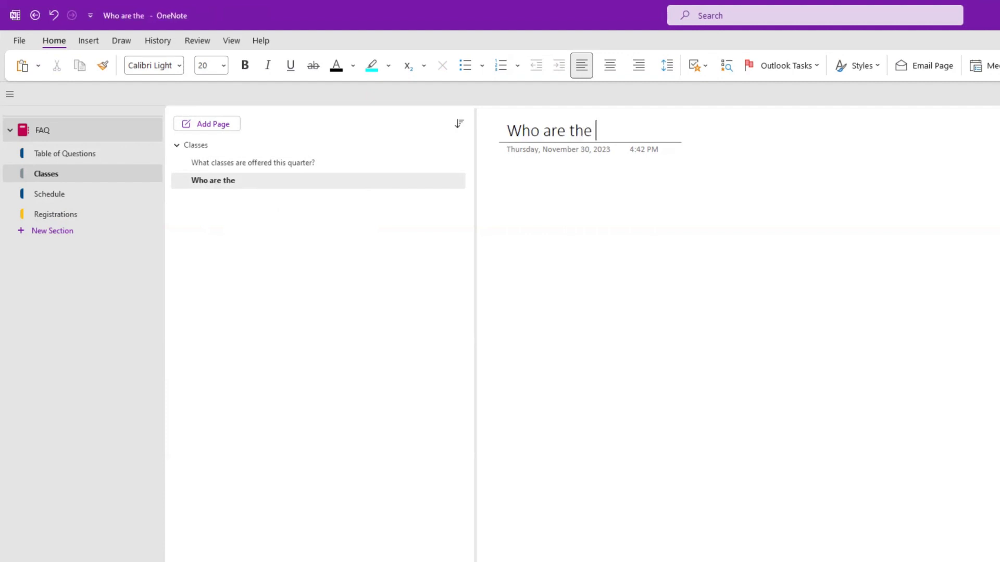
text(instructors for)
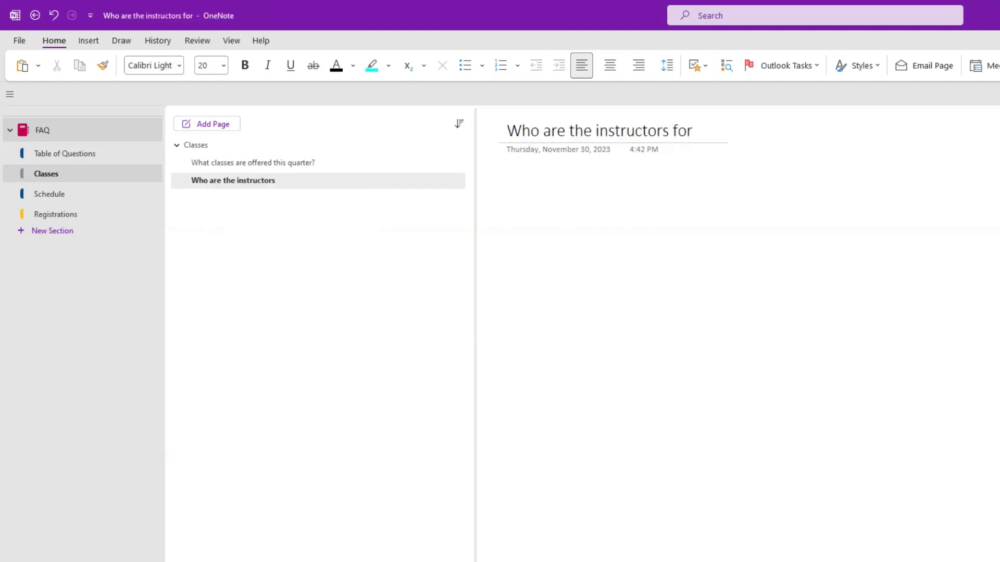
text( this quarter?)
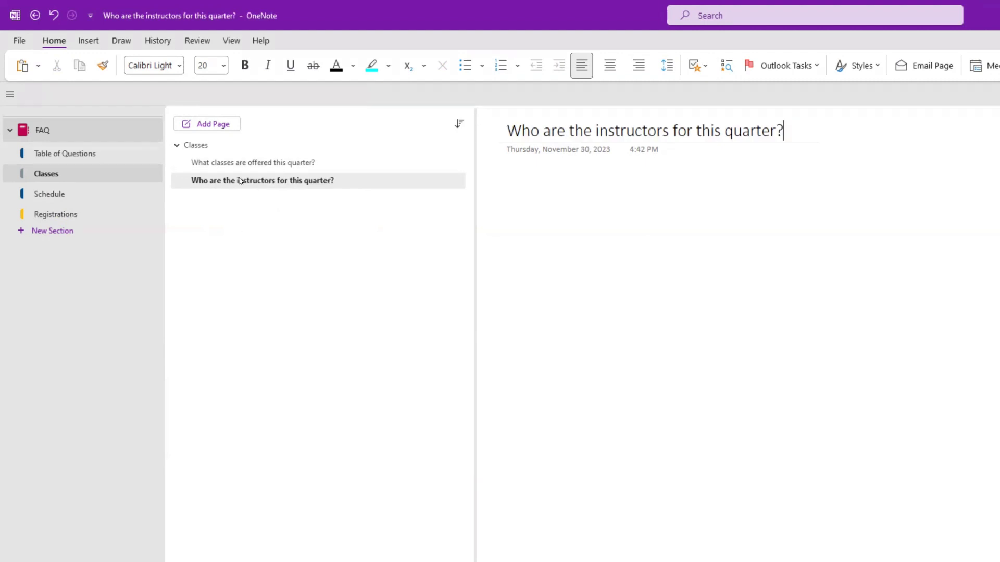
Copy the link to the "What classes are offered this quarter?" page and paste it into the body of the Classes page
click(218, 149)
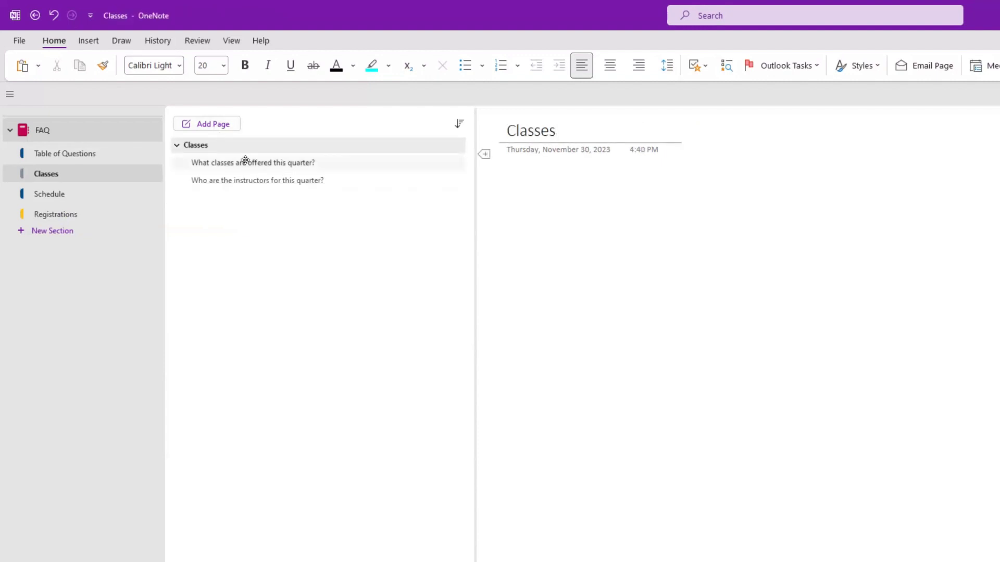
click(245, 162)
click(204, 151)
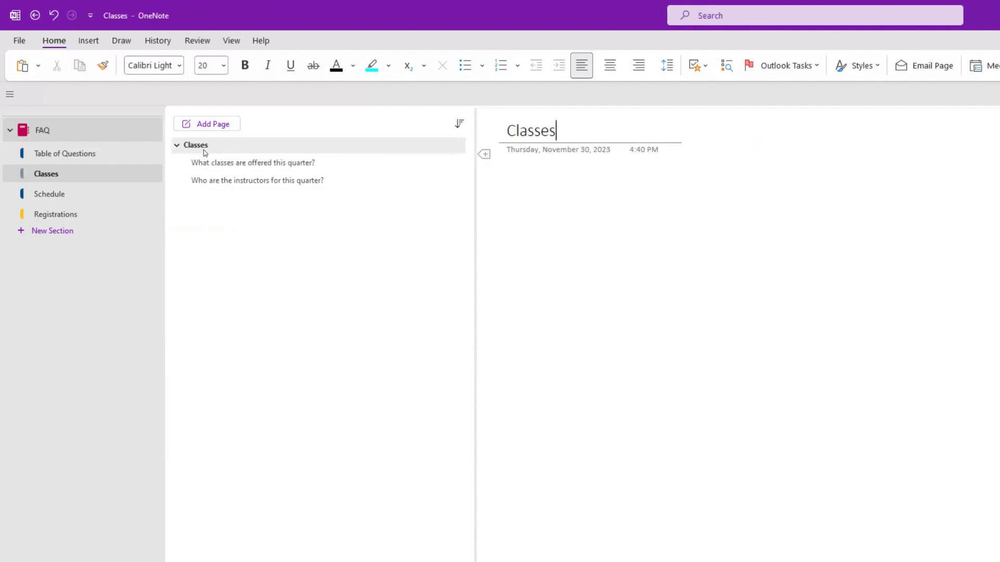
right_click(241, 165)
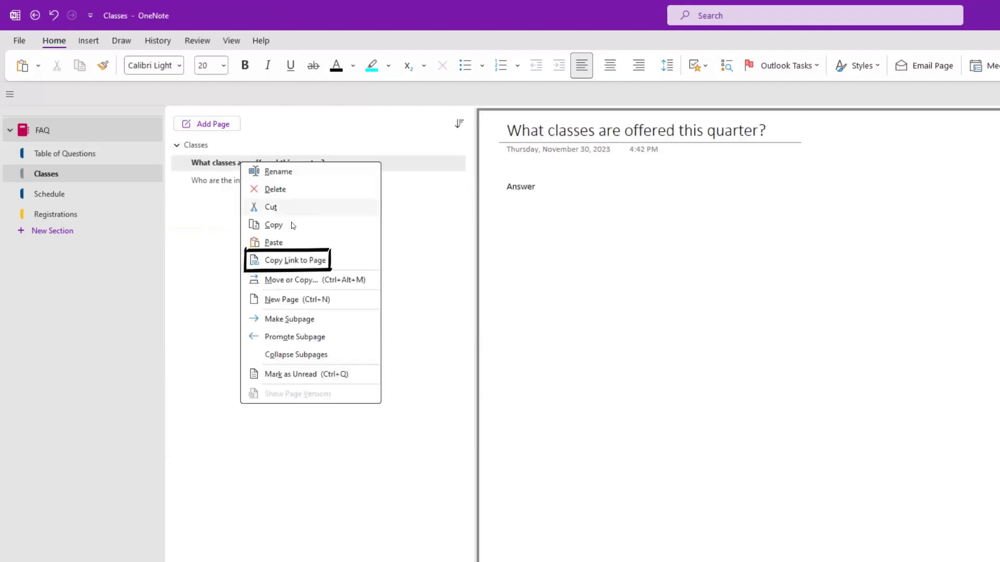
click(314, 265)
click(229, 148)
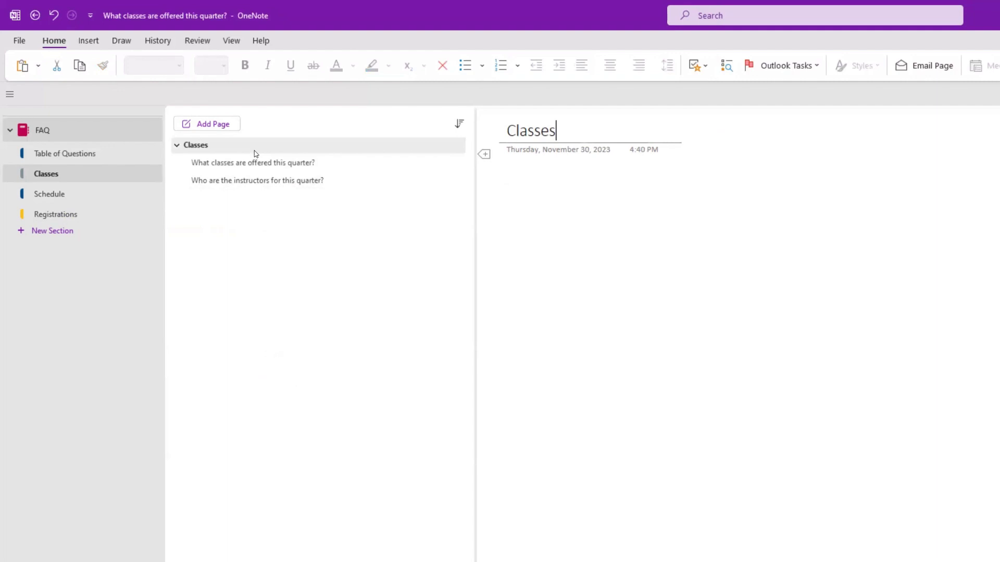
click(603, 158)
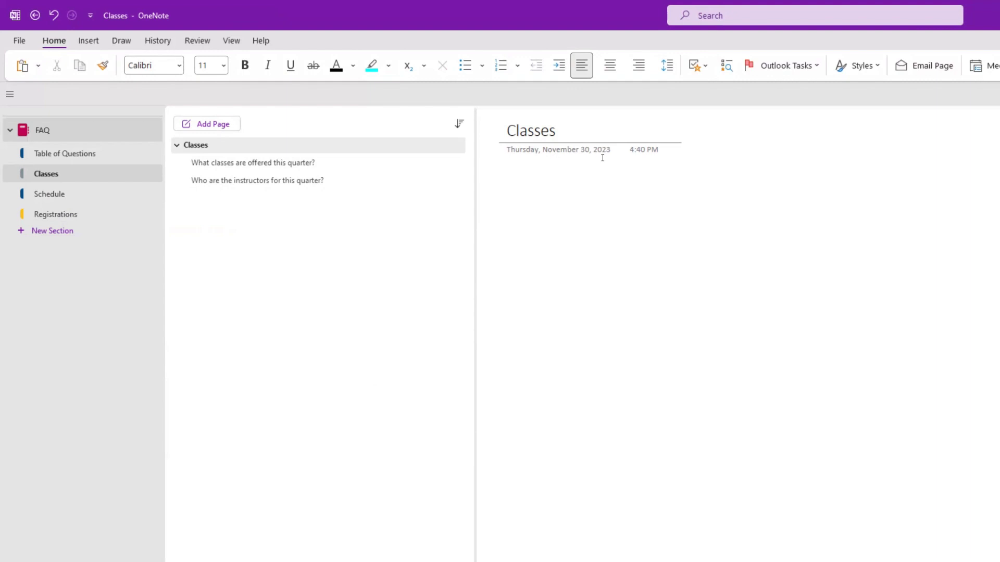
key(ctrl+v)
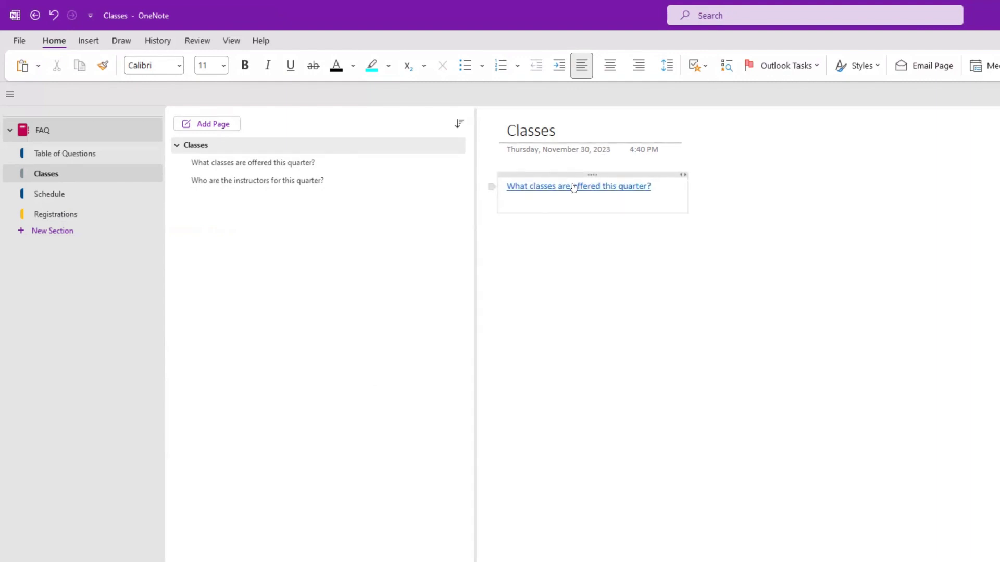
Copy the link to the "Who are the instructors for this quarter?" page and paste it below the first link on the Classes page
right_click(315, 185)
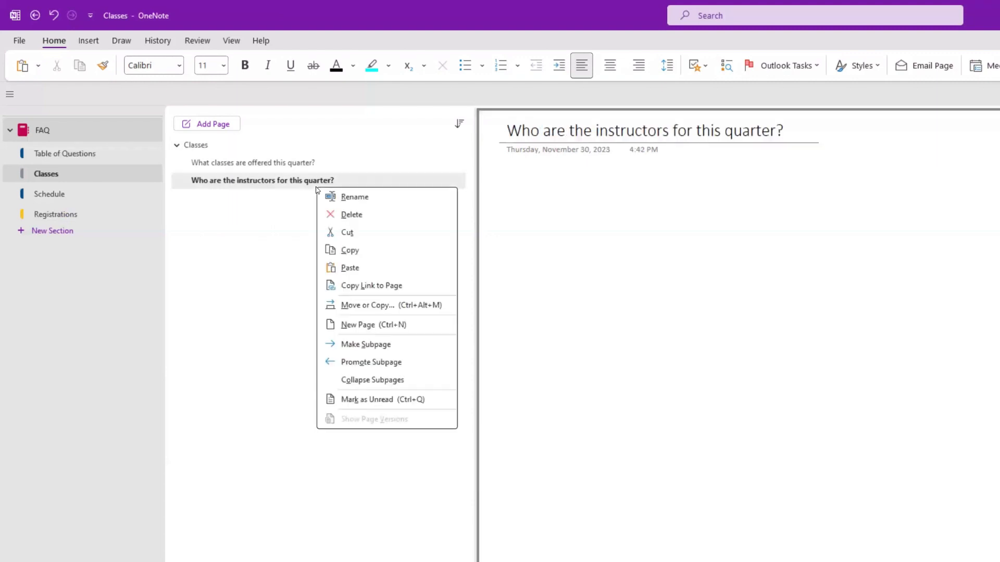
click(374, 286)
click(215, 147)
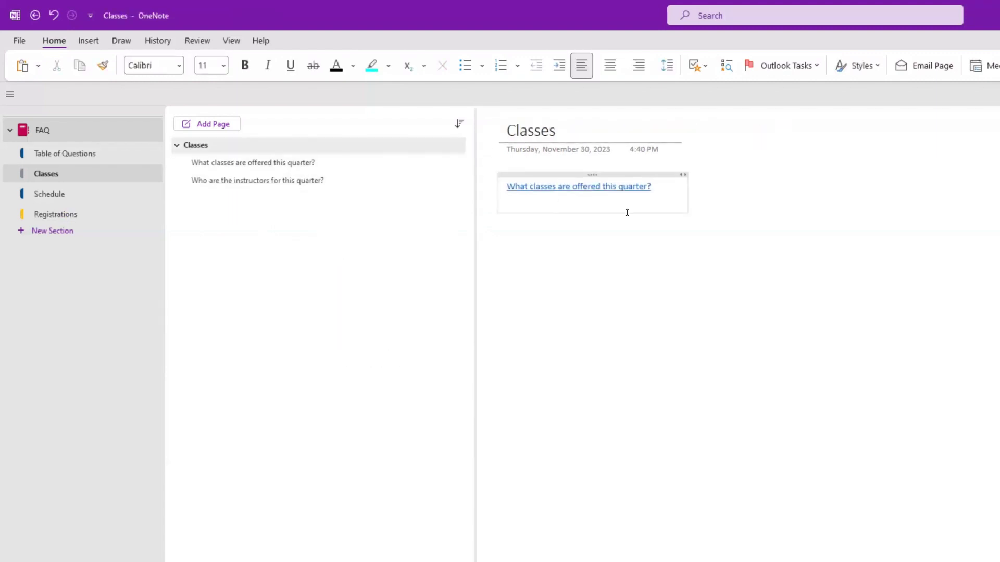
click(589, 204)
key(ctrl+v)
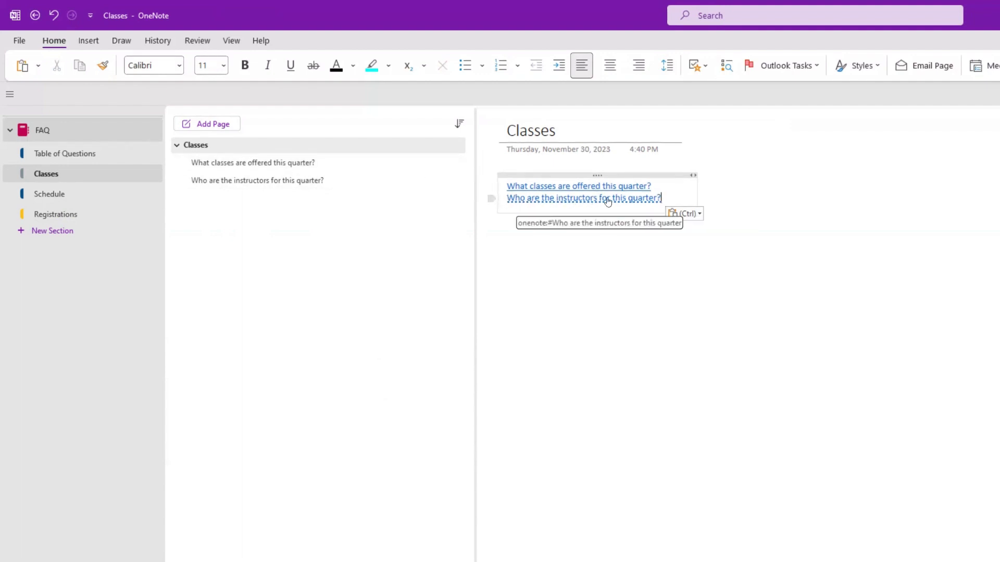
Enter "Answer" as body text on the "Who are the instructors for this quarter?" page and return to the Classes page
click(233, 182)
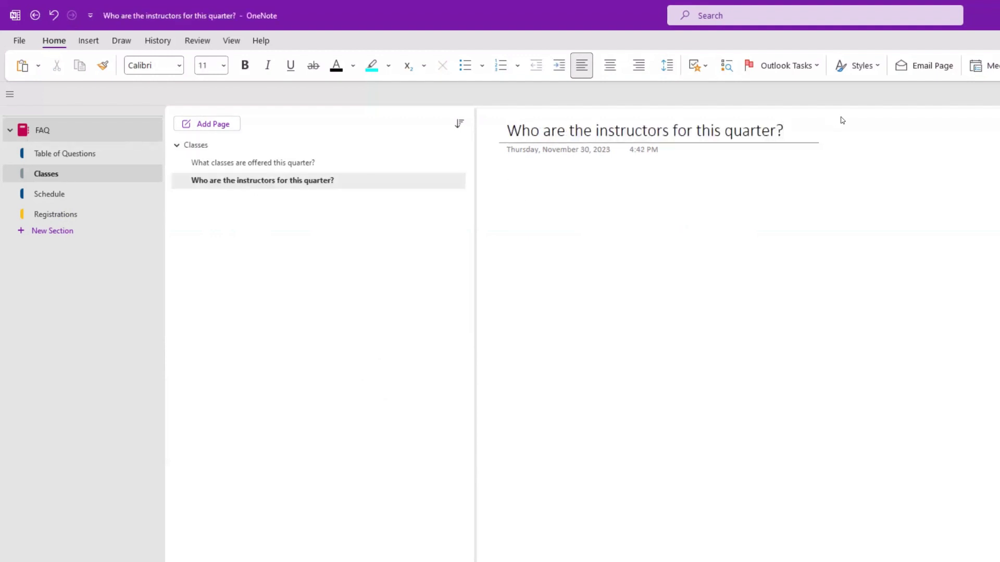
text(W)
key(BackSpace)
text(A)
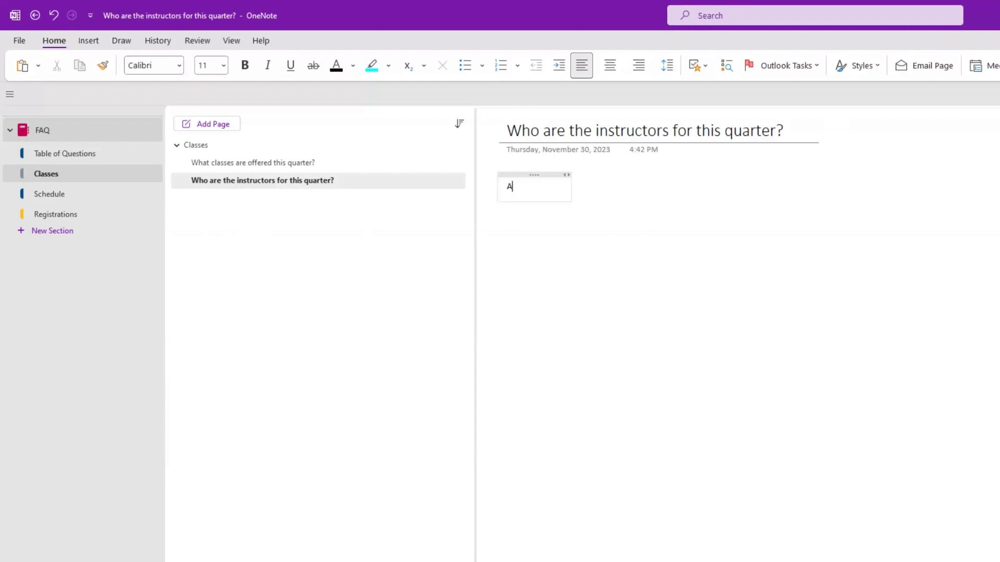
text(nswer)
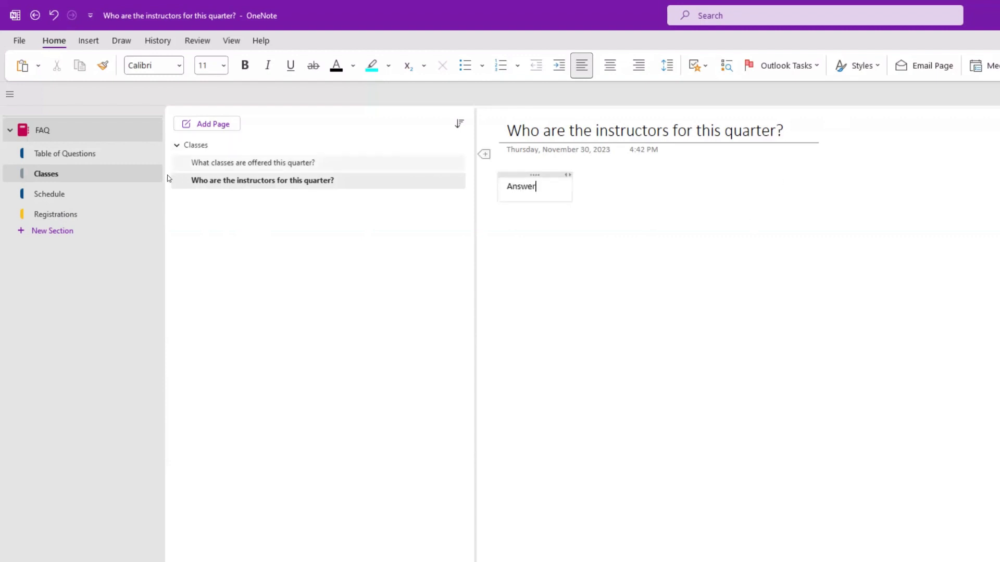
click(200, 145)
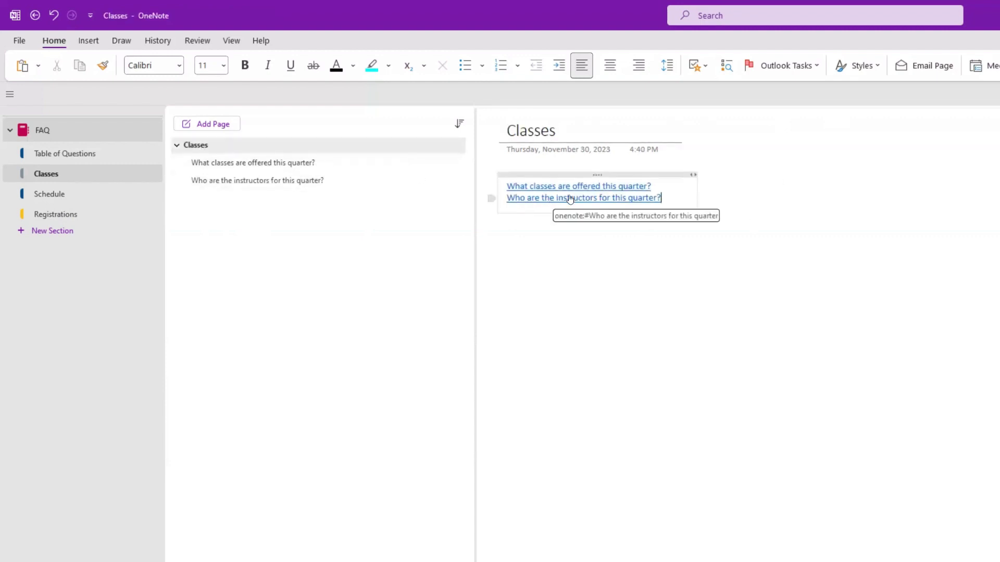
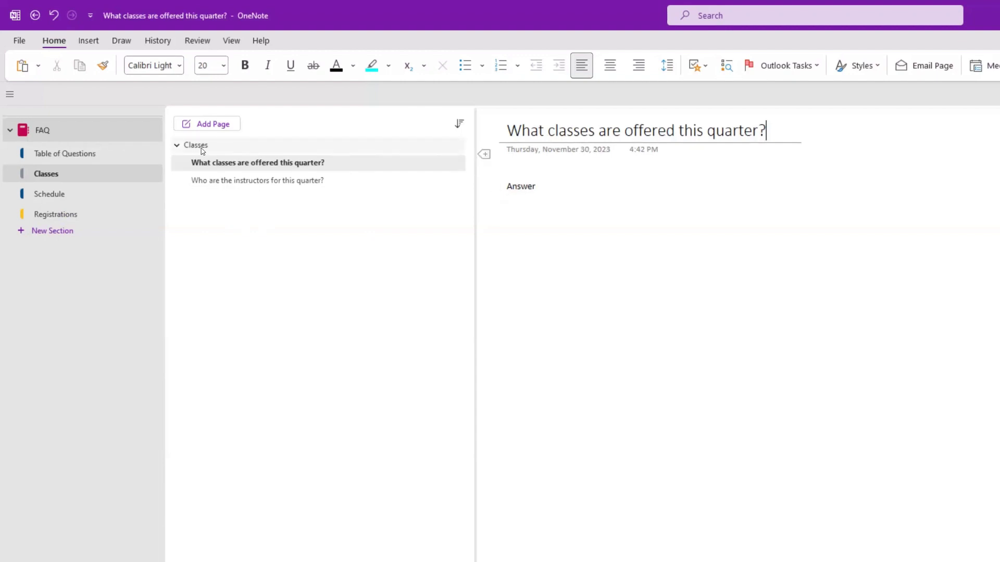
Copy the link to the Classes section
click(67, 155)
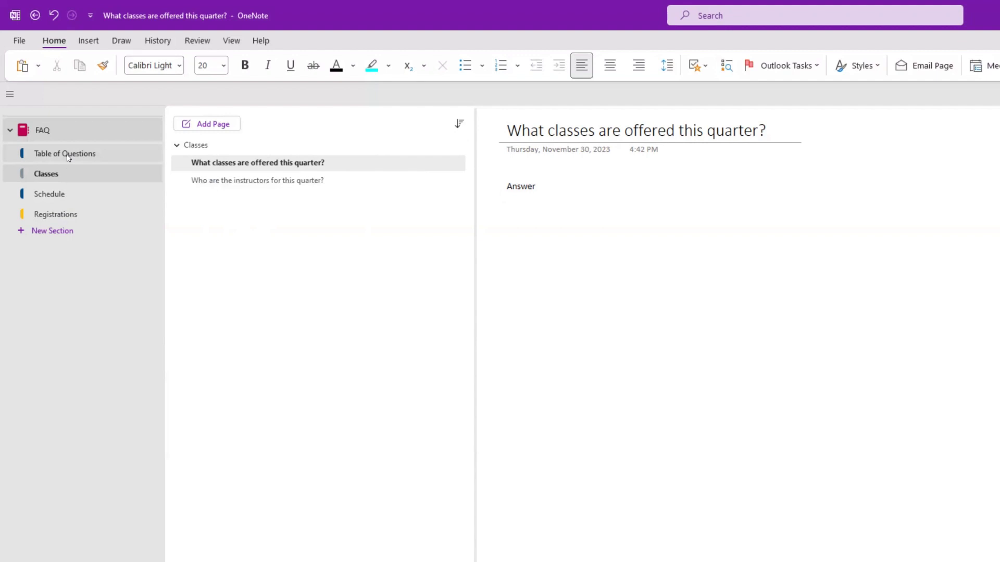
click(52, 181)
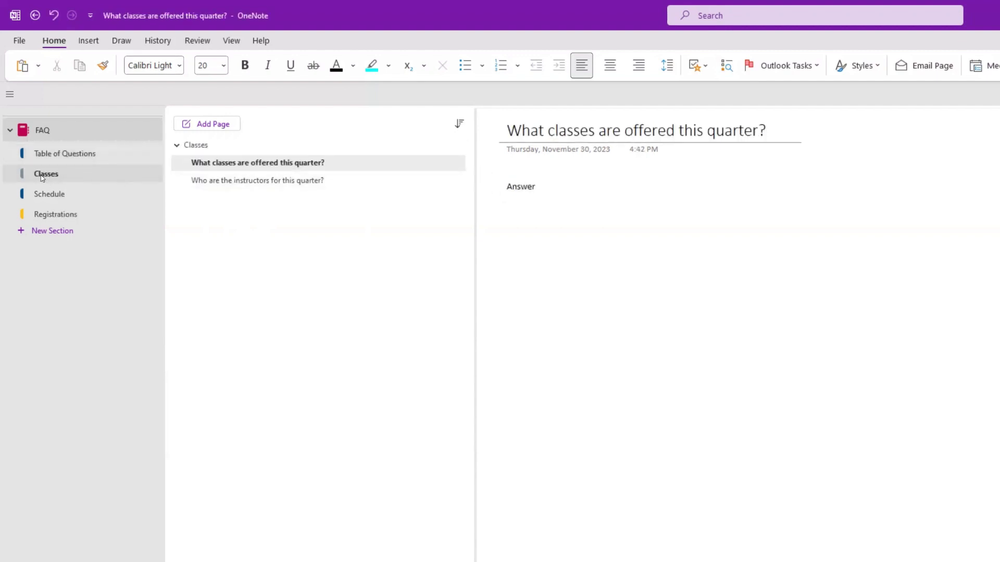
right_click(41, 177)
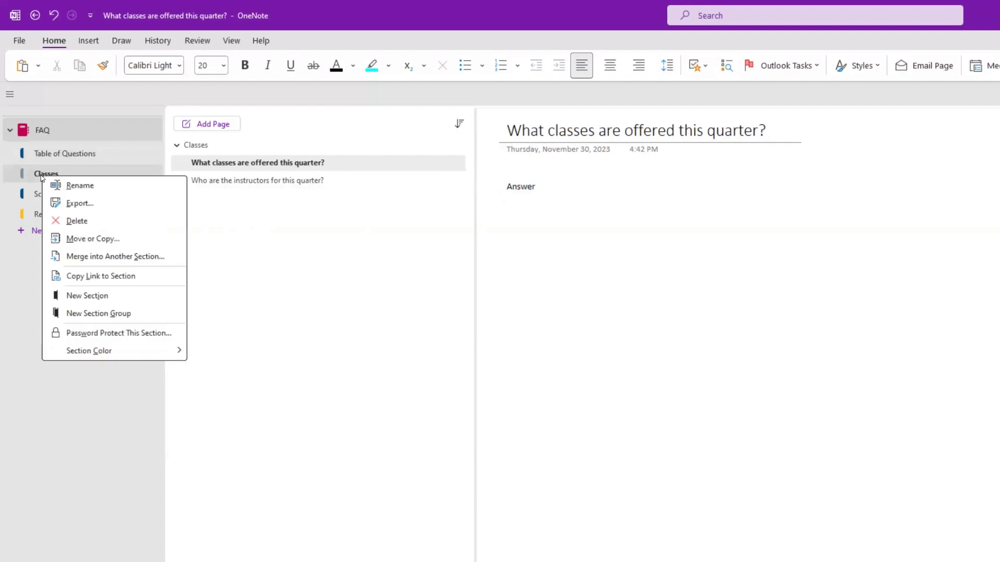
click(110, 277)
Title the untitled page in the Table of Questions section "Table of Questions"
click(54, 153)
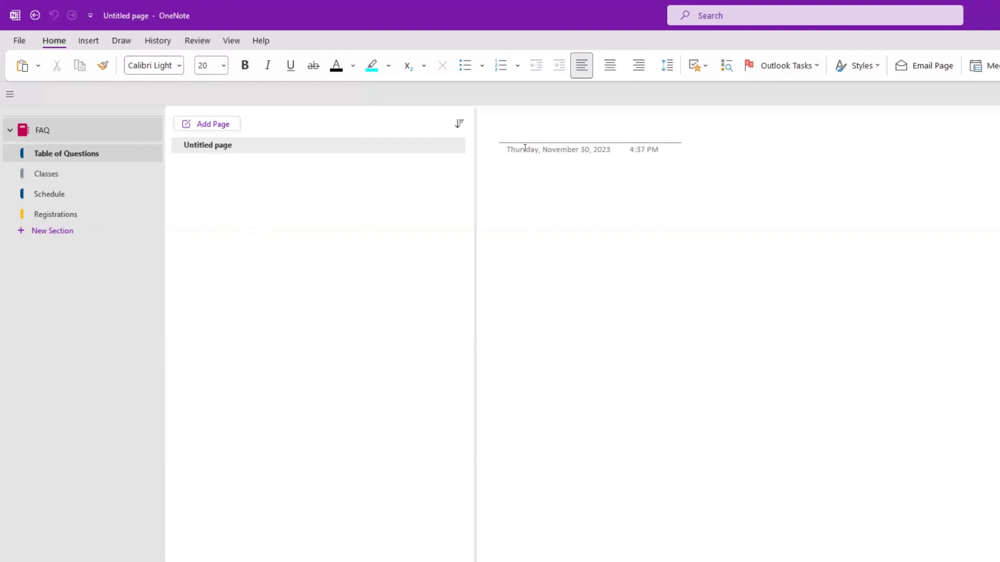
text(Table )
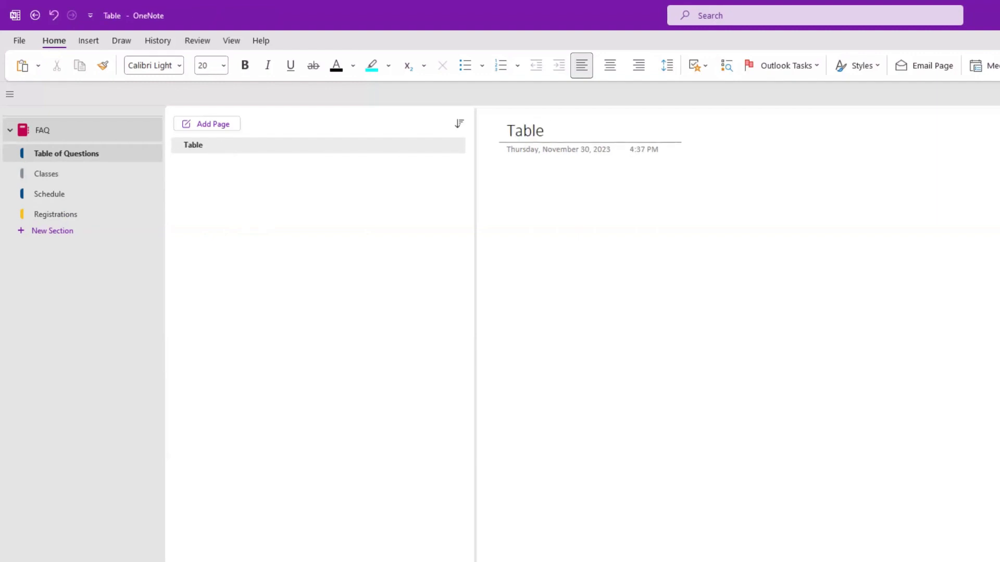
text(of Questions)
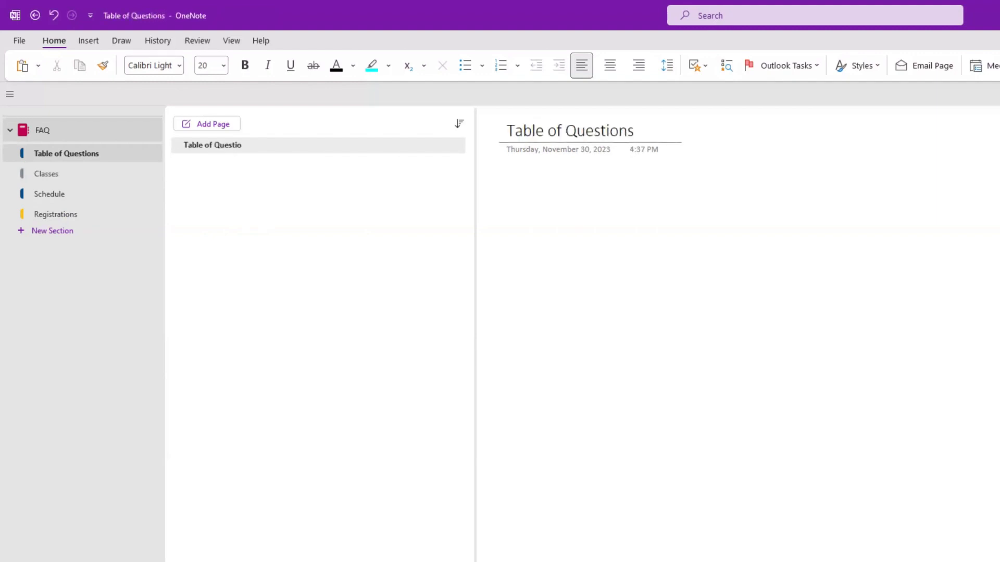
Paste the Classes section link into the body of the Table of Questions page and start a new line below it
key(Return)
key(ctrl+v)
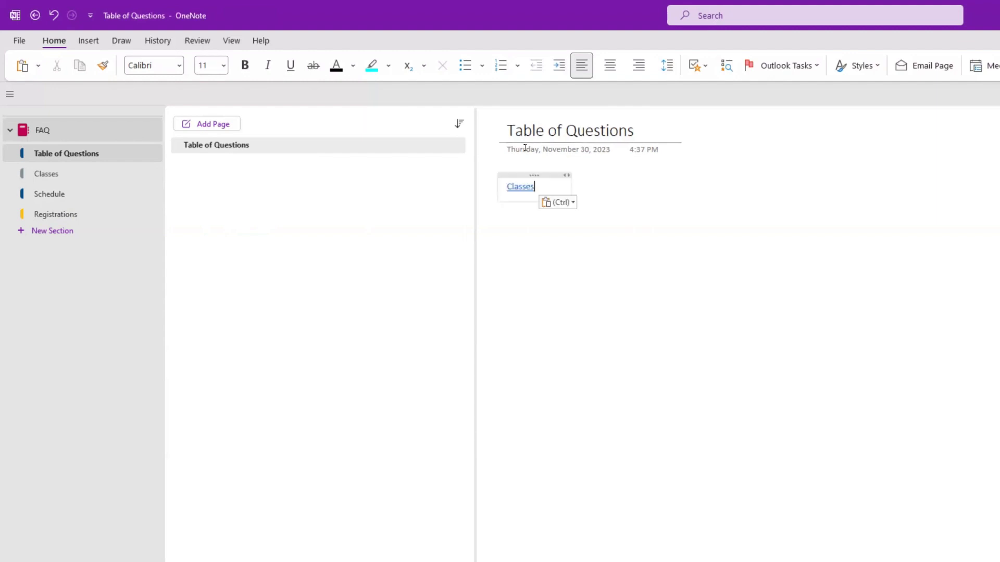
key(Return)
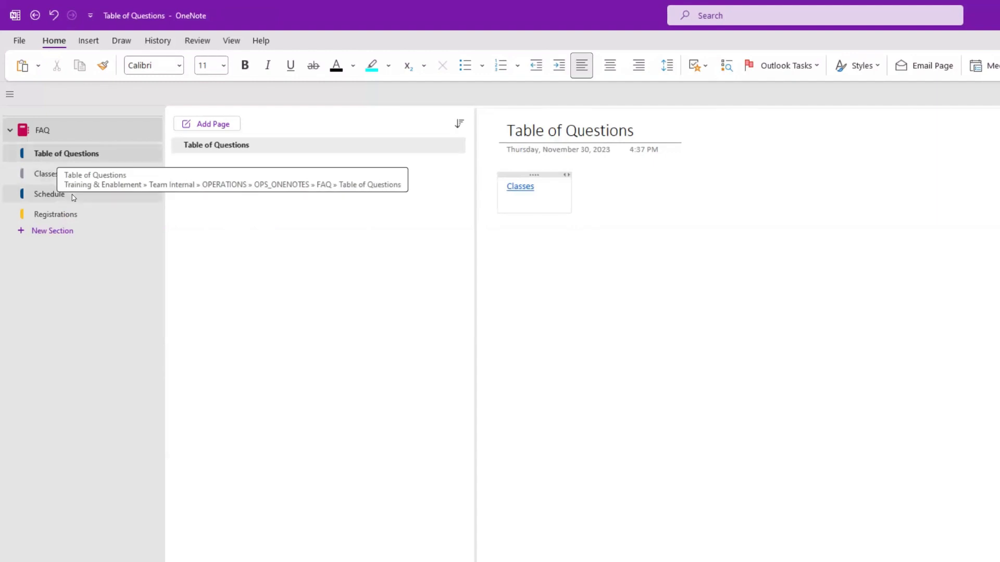
Copy the link to the Classes page and paste it over the Classes section link on the Table of Questions page
click(41, 177)
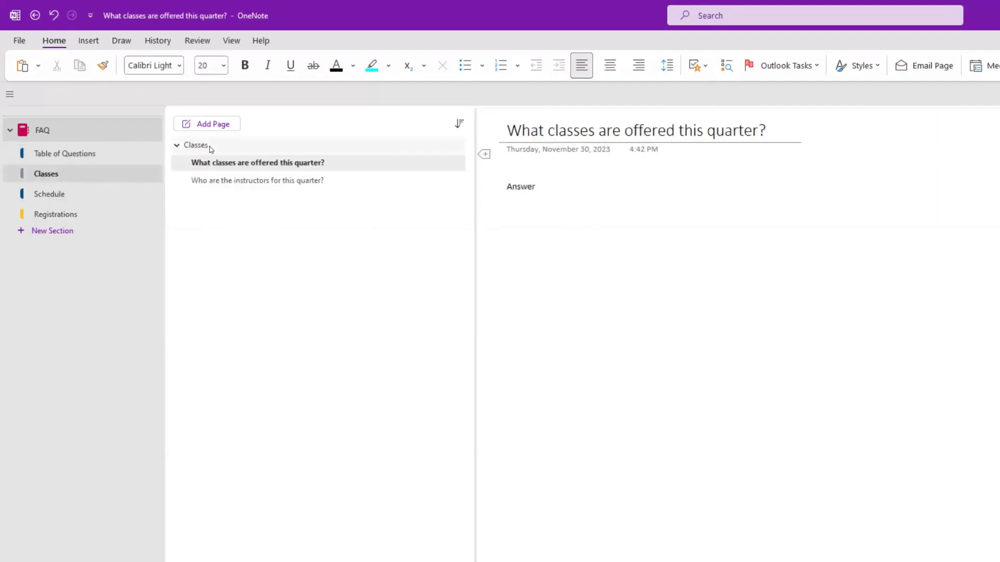
right_click(219, 162)
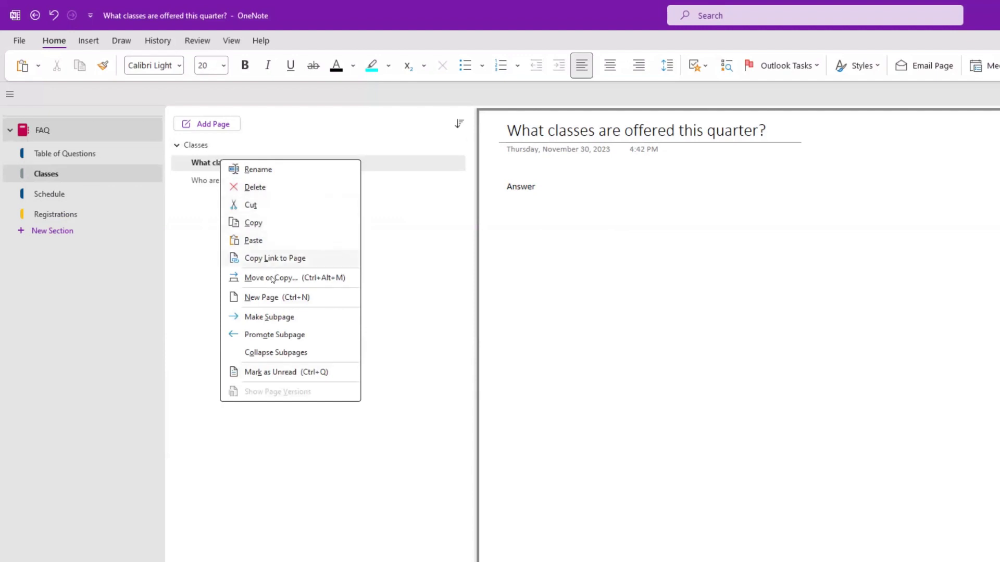
right_click(192, 144)
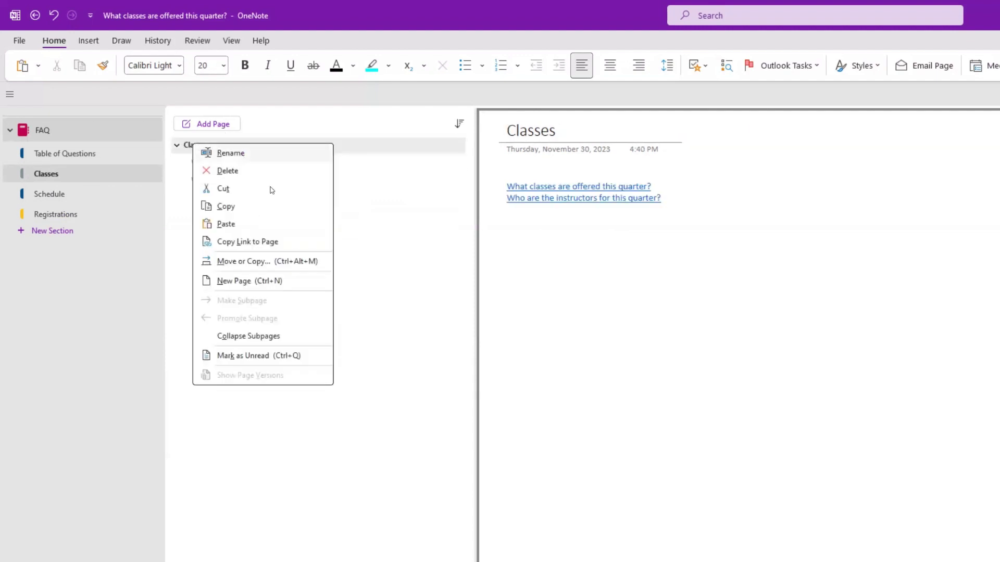
click(255, 242)
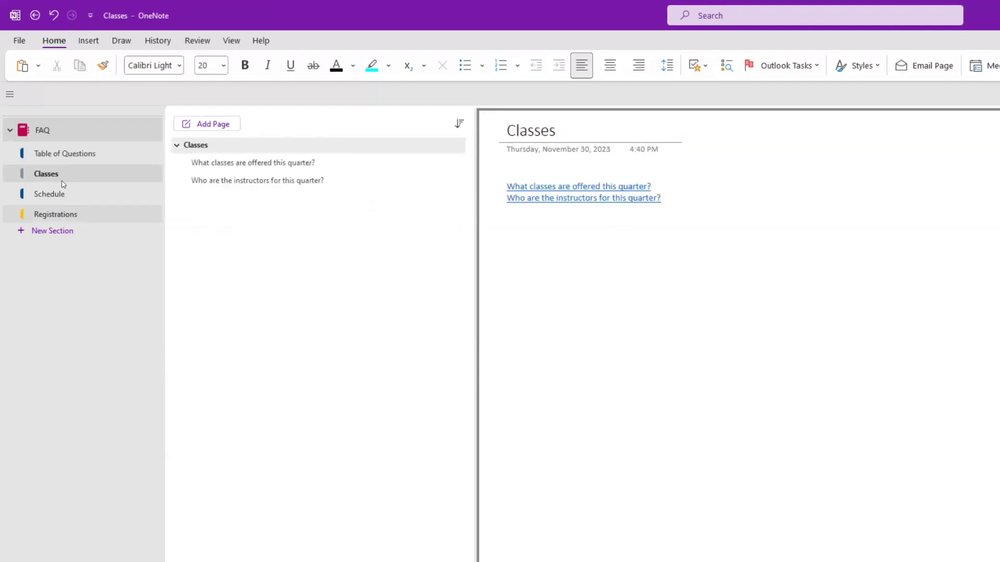
click(67, 156)
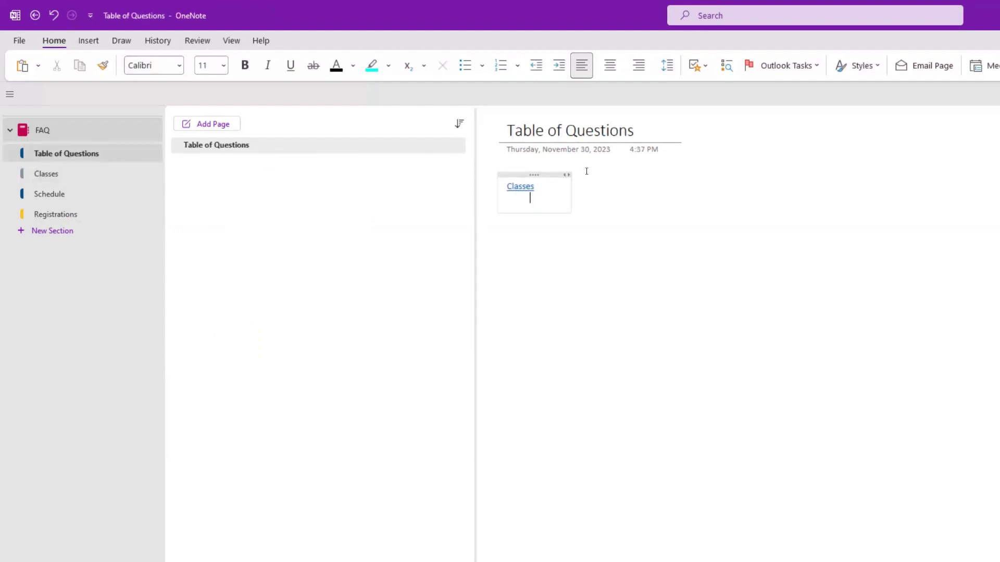
drag(543, 189, 489, 187)
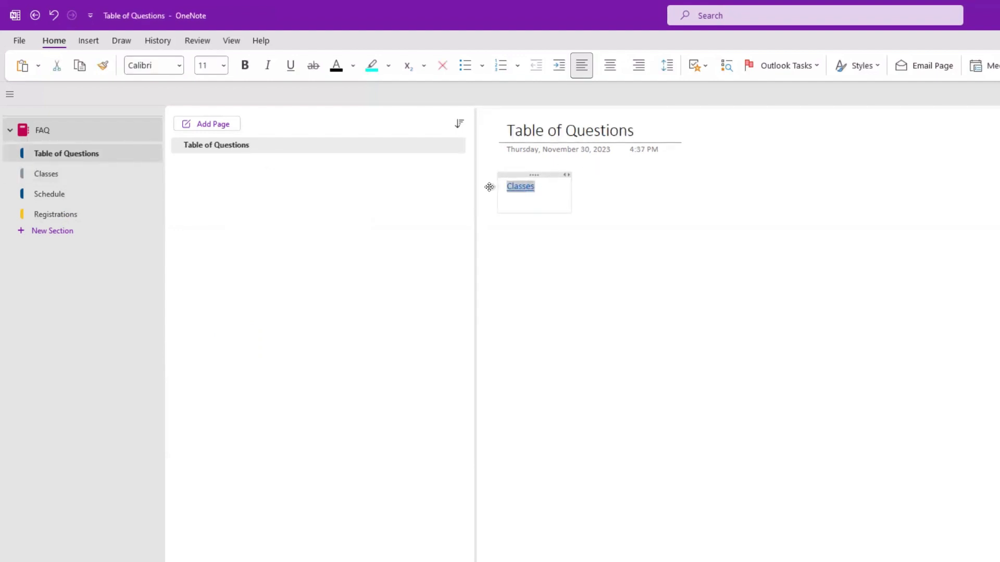
key(ctrl+v)
Add the page link for "What classes are offered this quarter?" on an indented line under Classes on the Table of Questions page
key(Return)
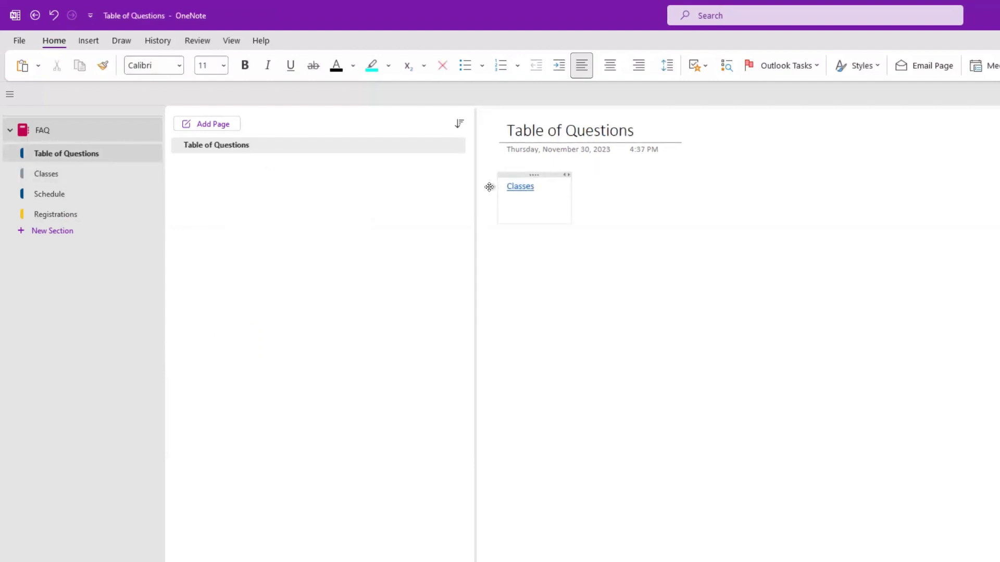
key(Tab)
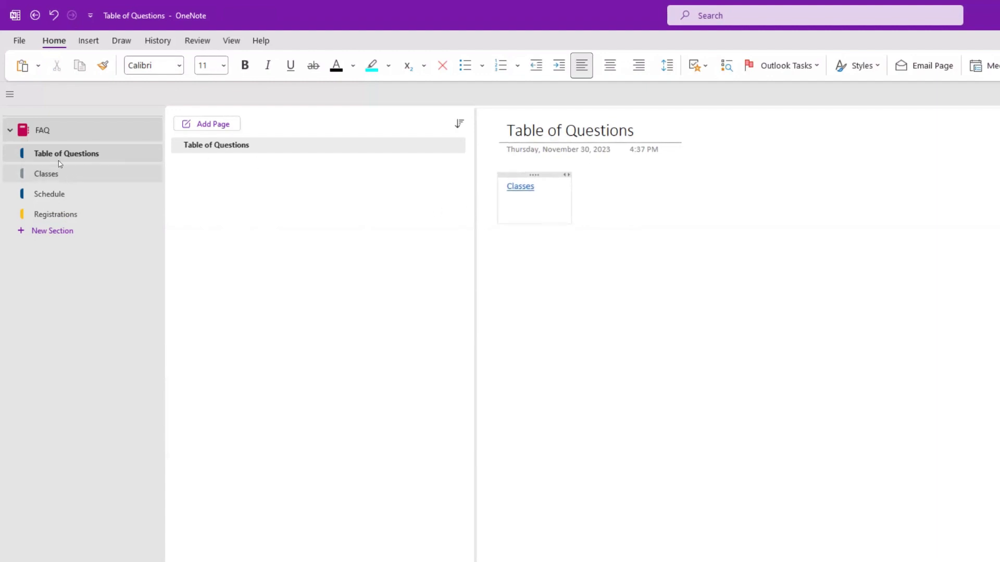
click(51, 175)
click(290, 163)
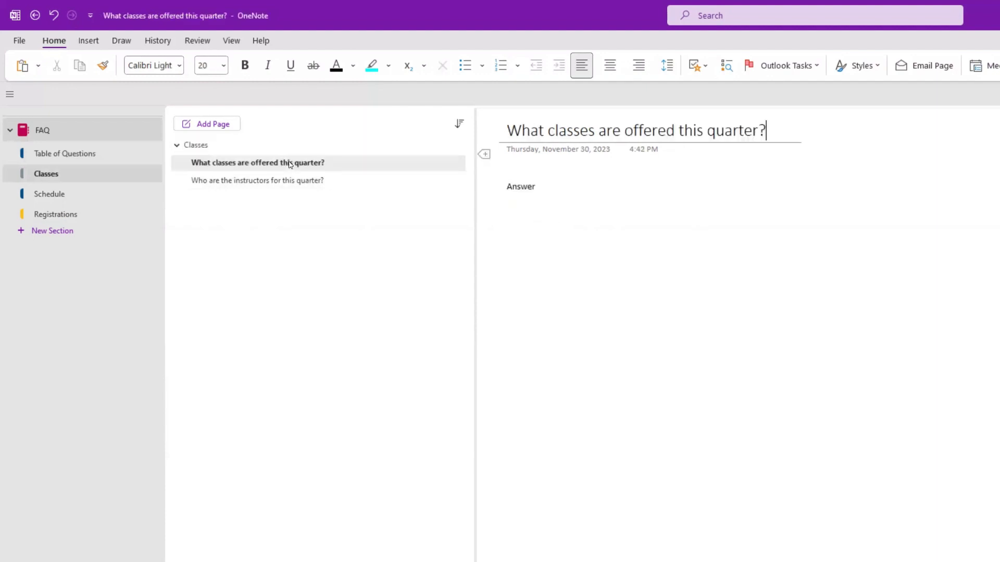
right_click(290, 164)
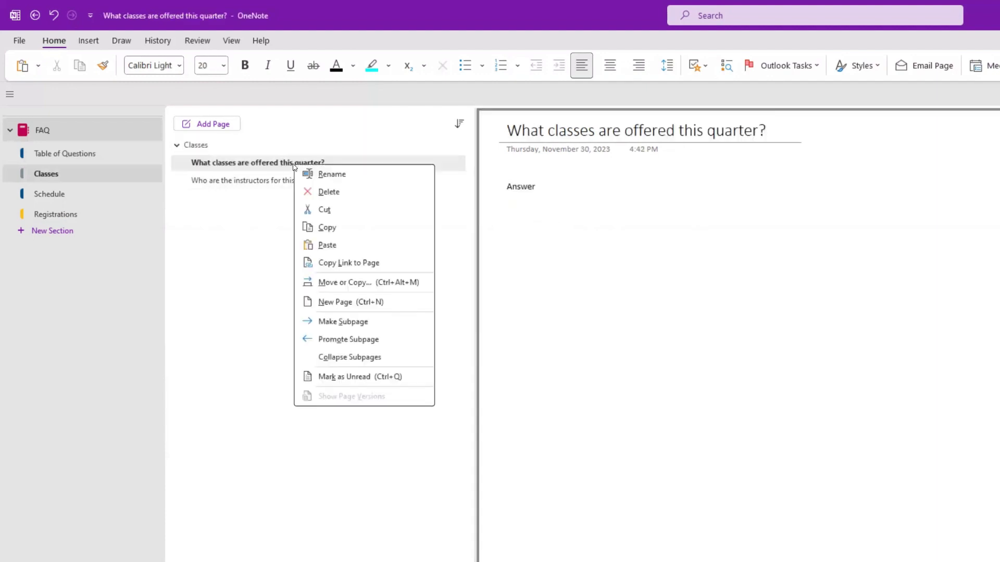
click(364, 265)
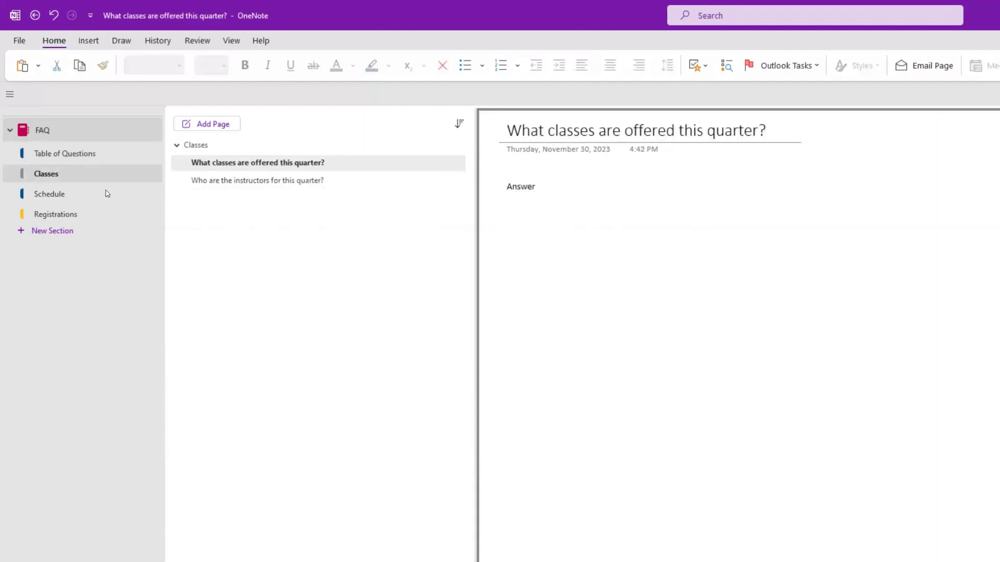
click(76, 155)
key(ctrl+v)
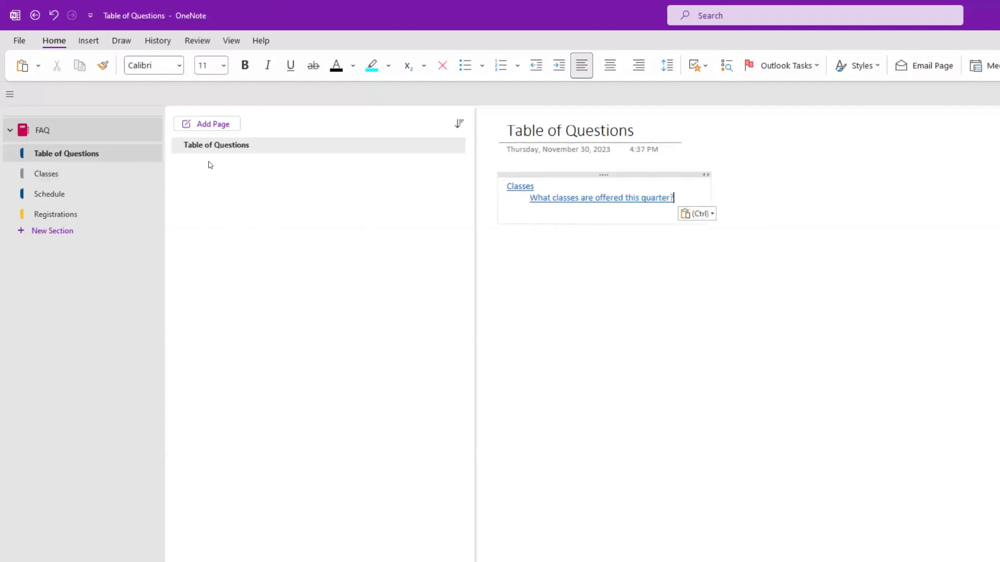
Add the page link for "Who are the instructors for this quarter?" below the first indented question on the Table of Questions page
click(58, 173)
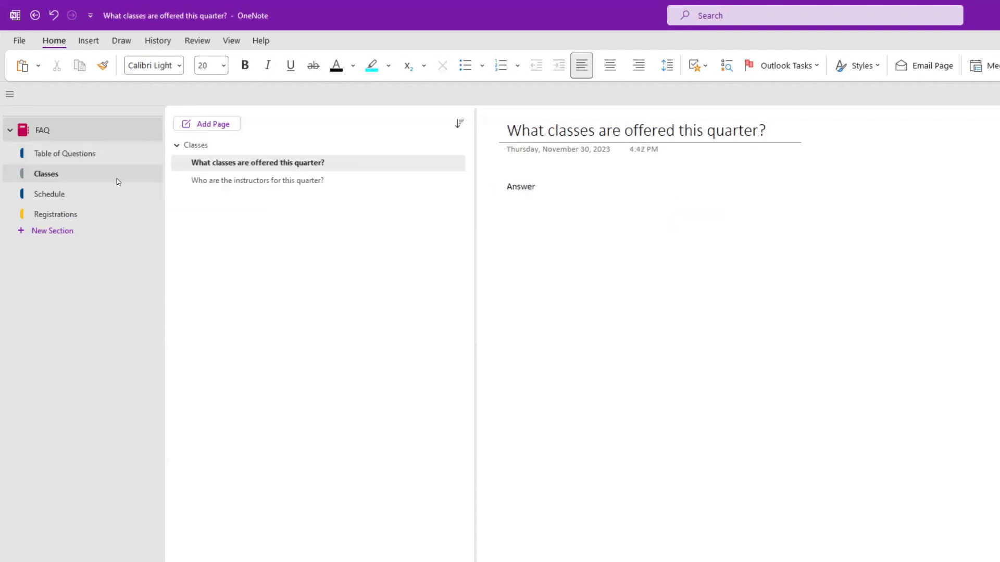
click(270, 182)
right_click(270, 181)
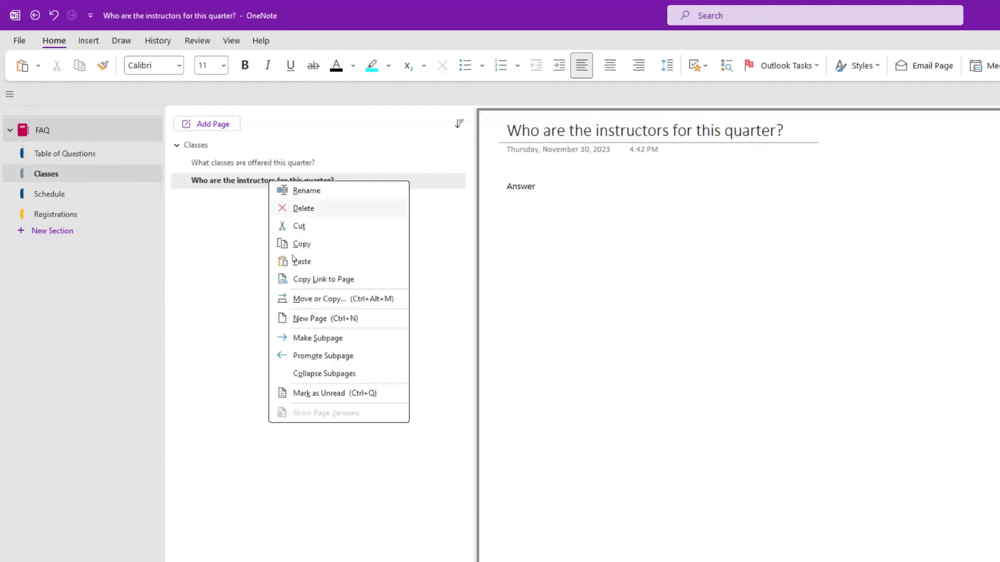
click(305, 283)
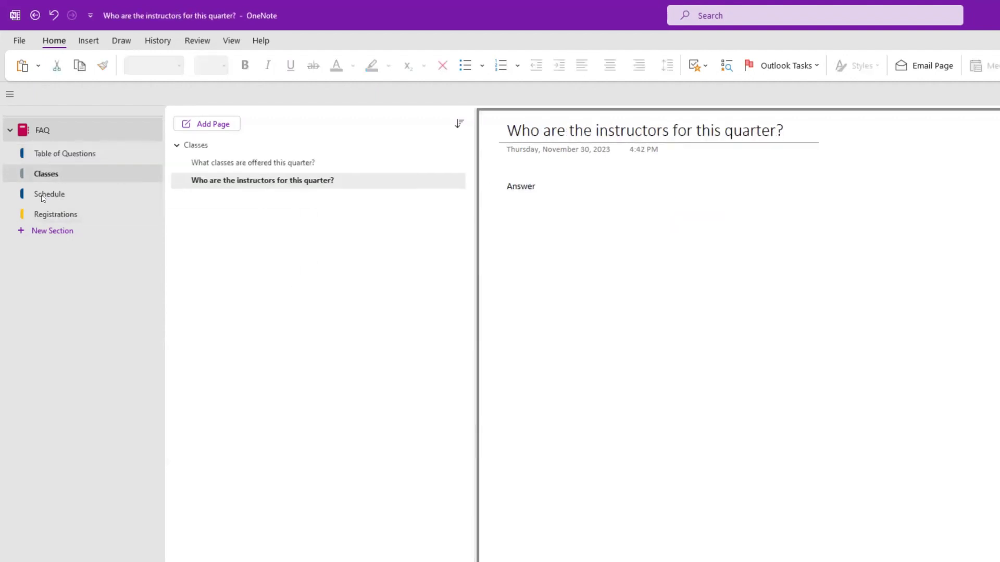
click(49, 156)
key(Return)
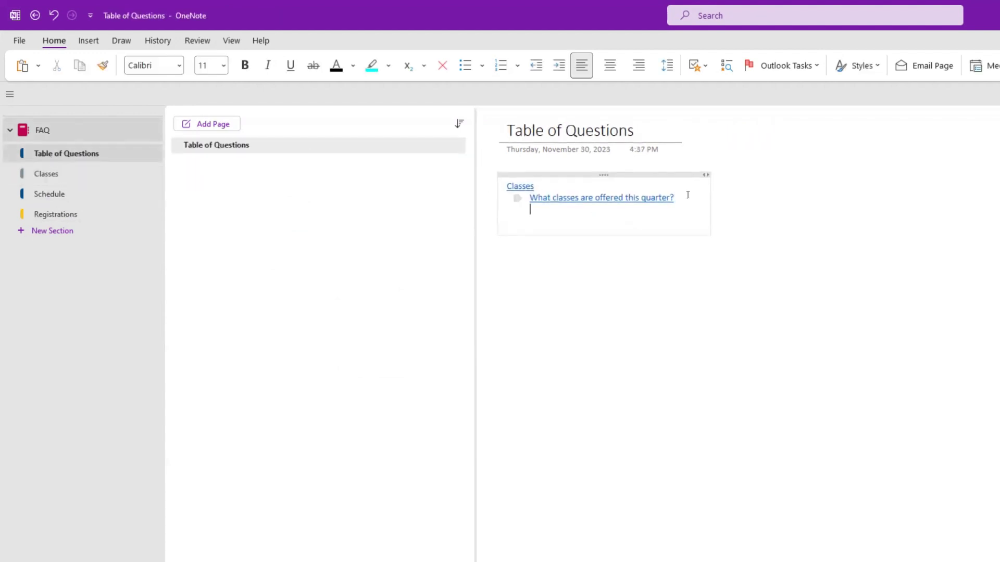
key(ctrl+v)
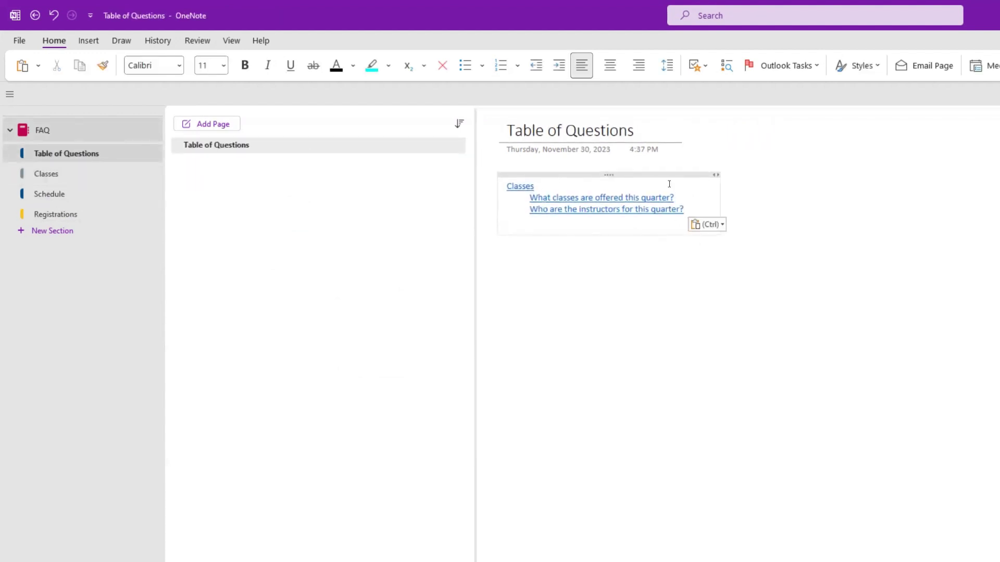
Title the untitled page in the Schedule section "Schedule"
click(49, 195)
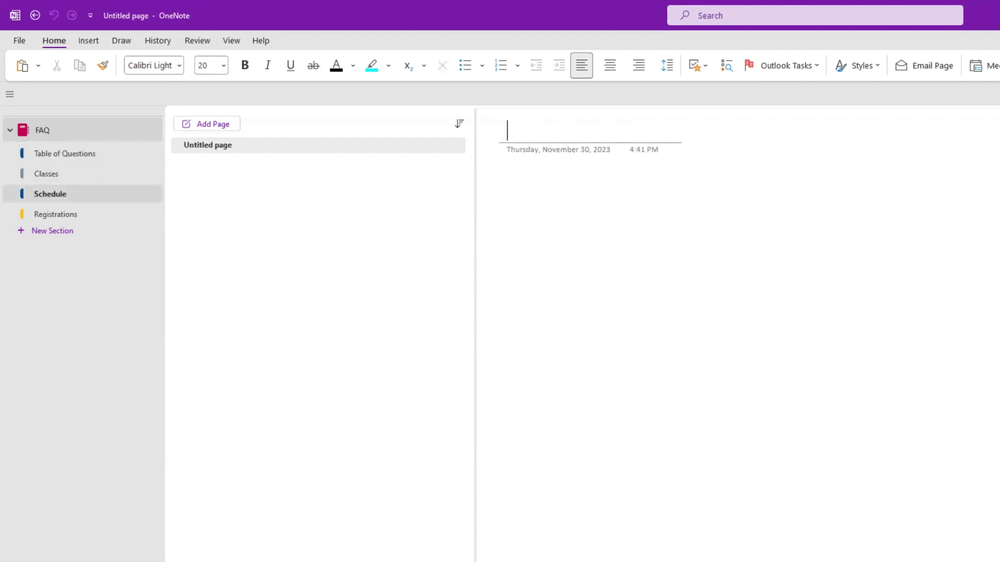
text(Shceu)
key(BackSpace)
key(BackSpace)
key(BackSpace)
key(BackSpace)
text(ch)
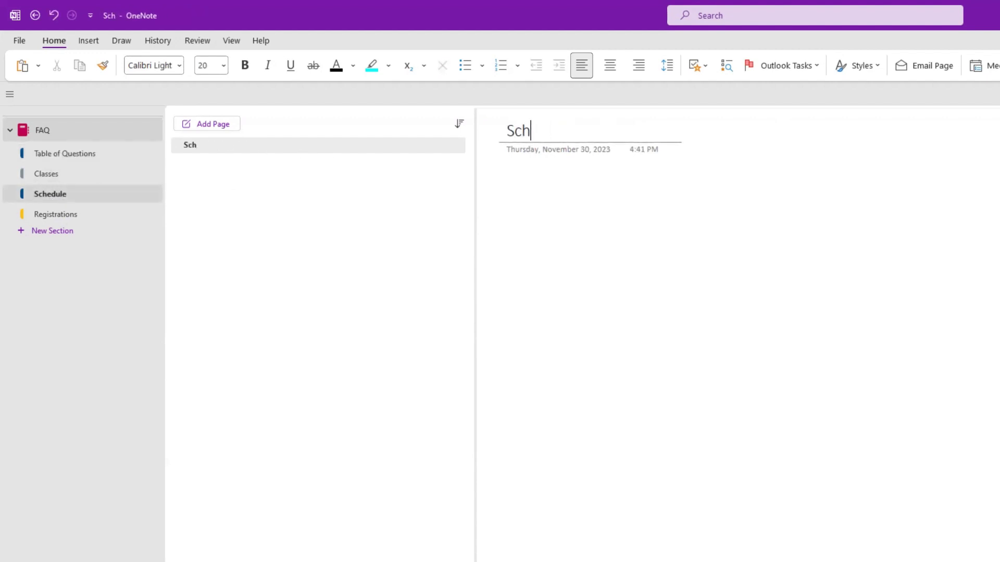
text(edule)
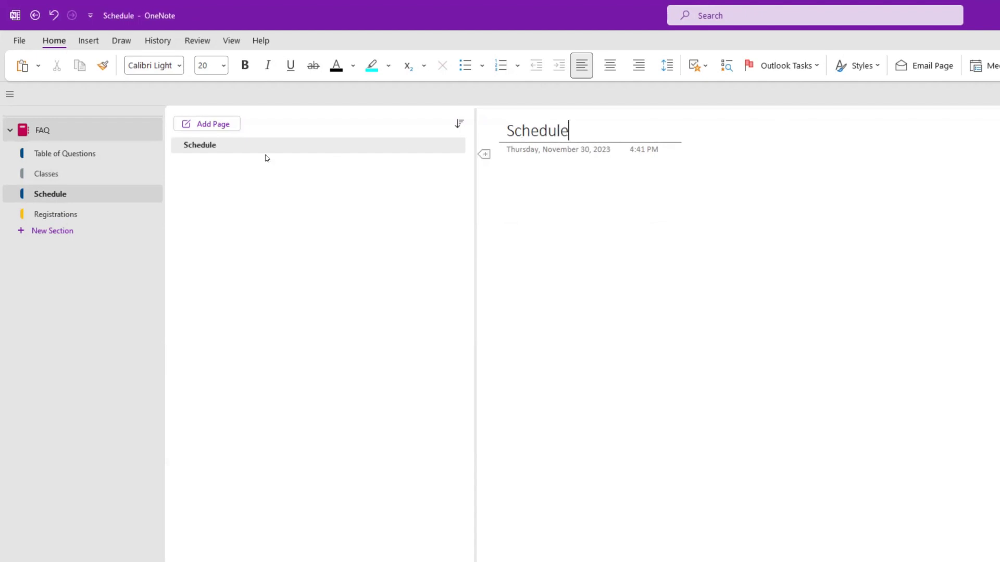
Add a new page to the Schedule section and make it a subpage of the Schedule page
click(226, 125)
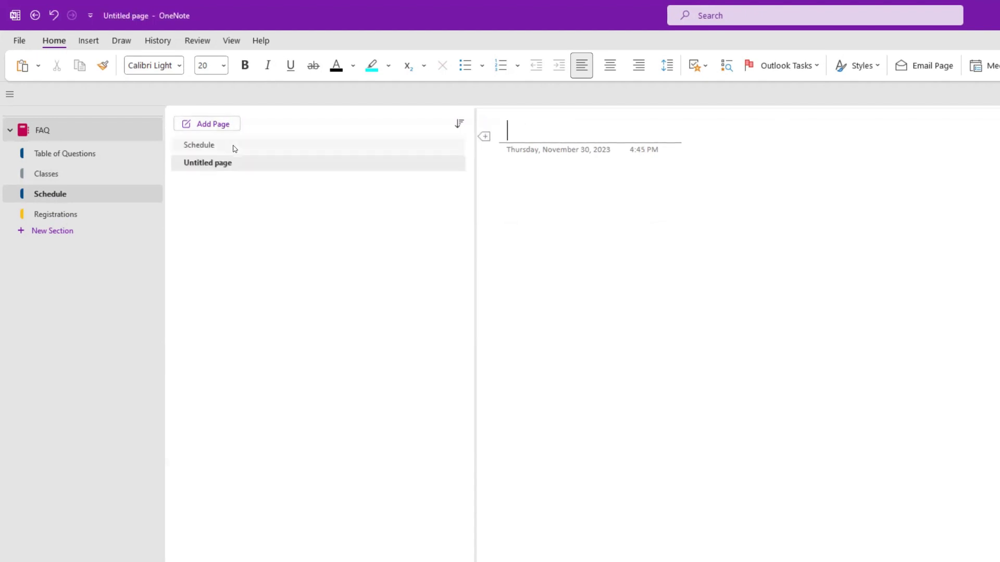
right_click(240, 163)
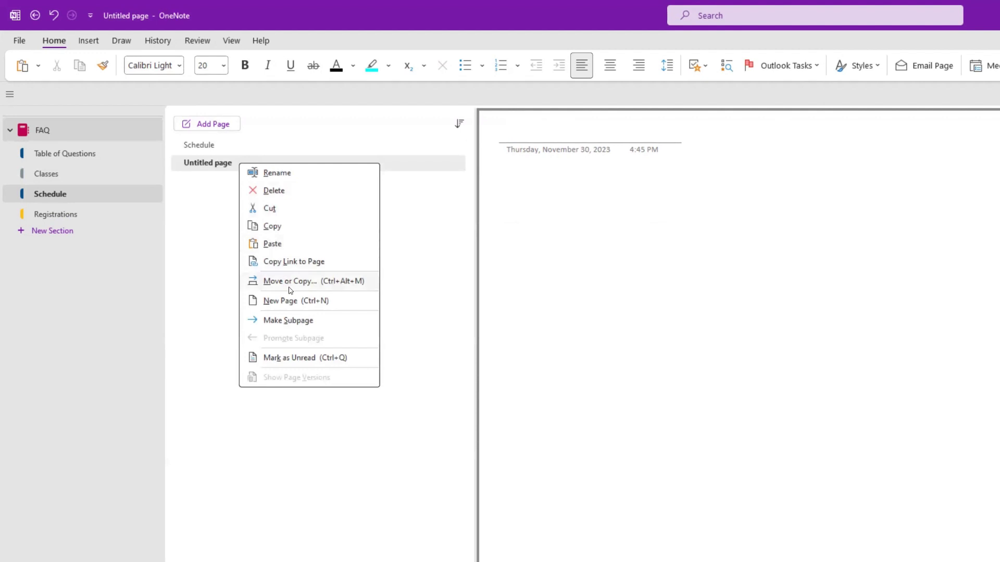
click(284, 321)
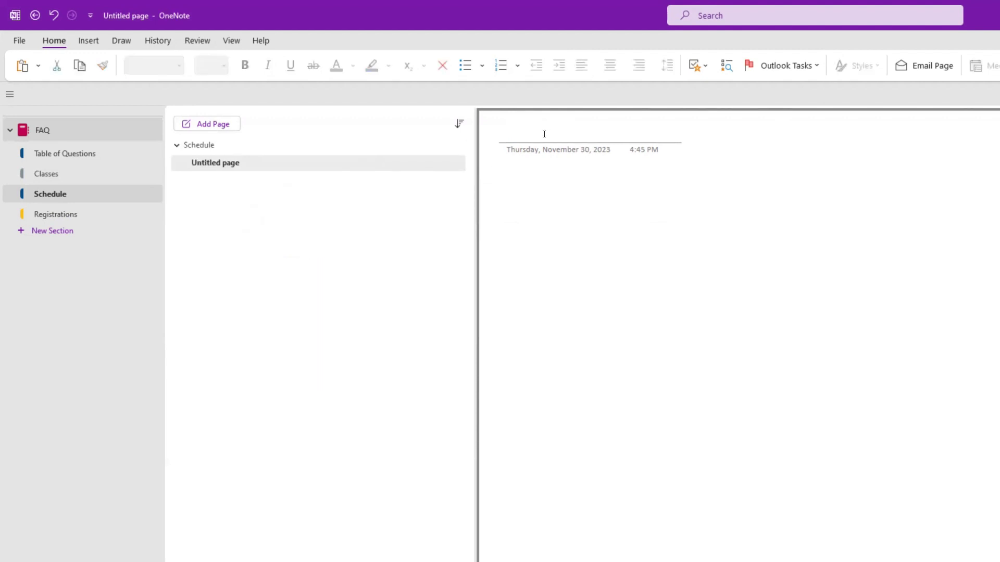
Title the new Schedule subpage "Where can I find the class schedule?"
click(544, 133)
text(Where)
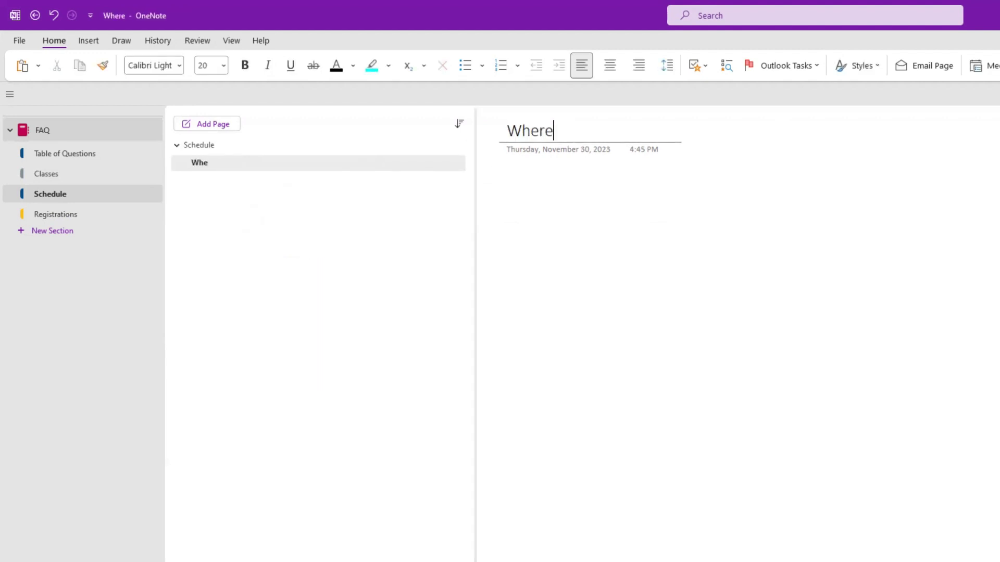
text( can Ifou)
key(BackSpace)
key(BackSpace)
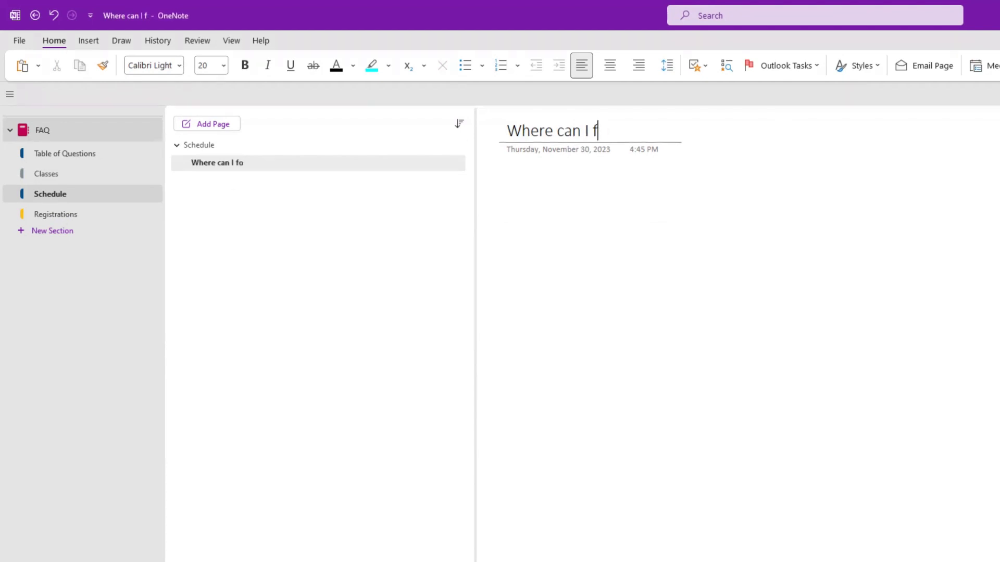
text(ind the class sche)
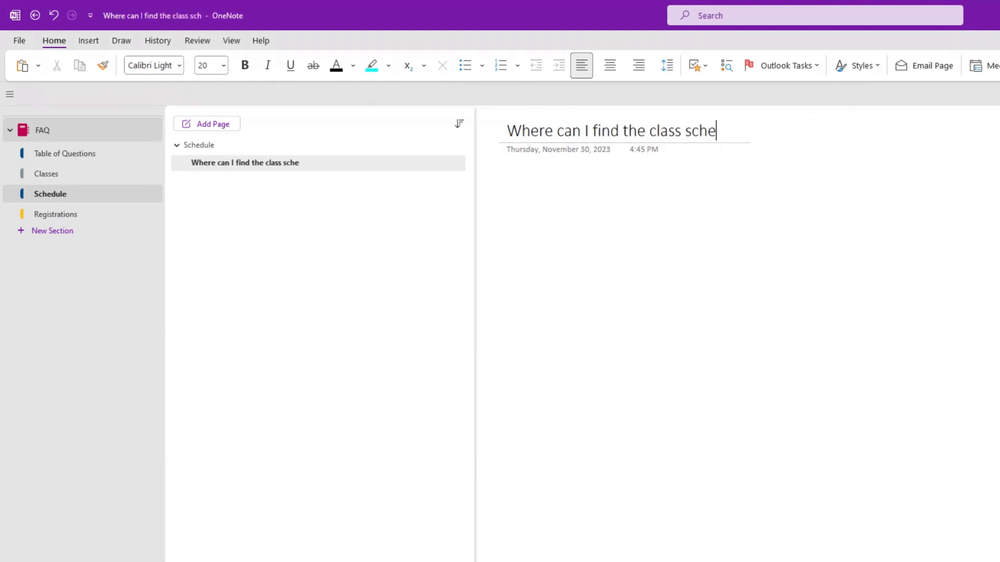
text(dule?)
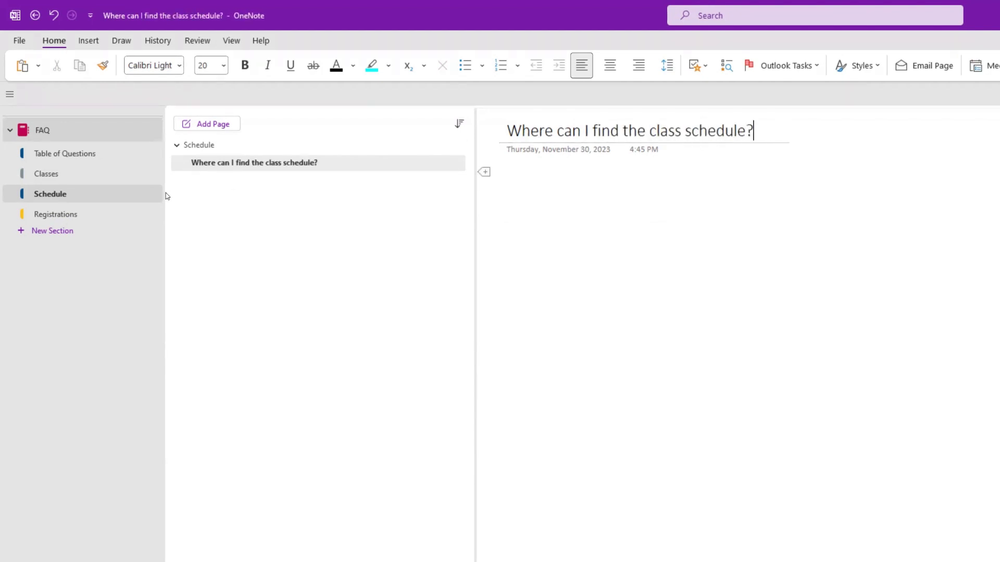
Enter "Answer" in the body of the class schedule question page and add that page's link to the Schedule page
click(561, 164)
text(Answer)
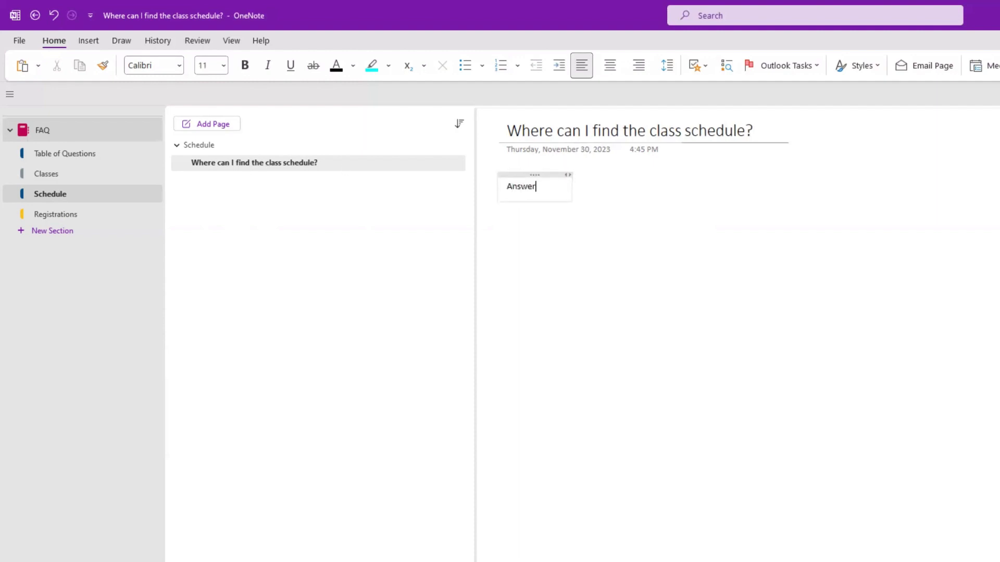
right_click(243, 164)
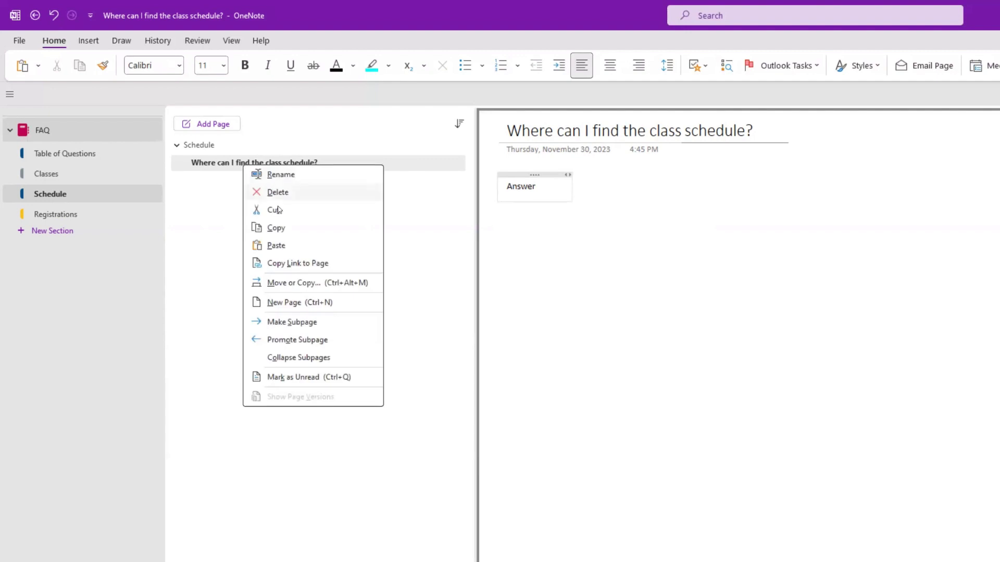
click(297, 263)
click(211, 149)
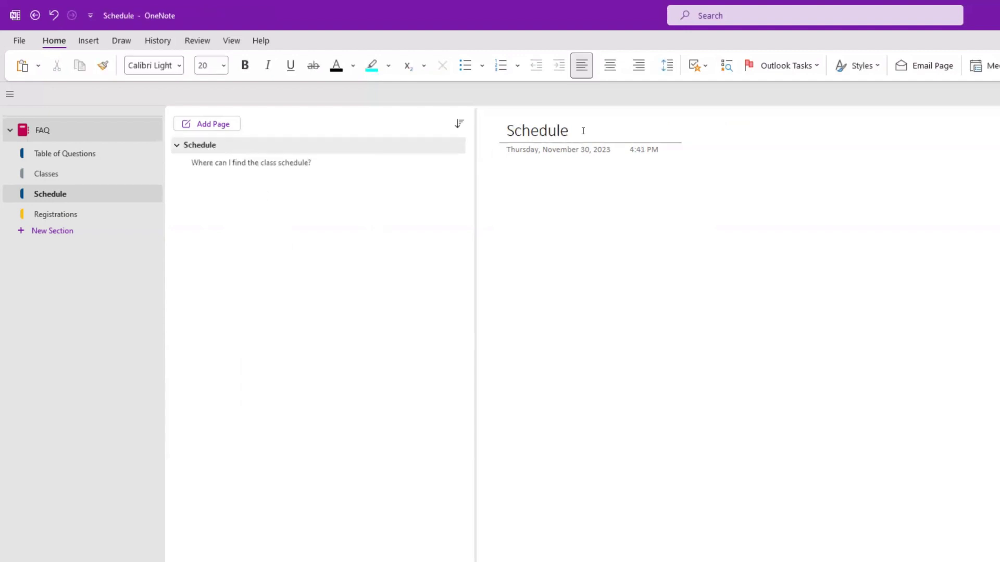
key(Return)
key(ctrl+v)
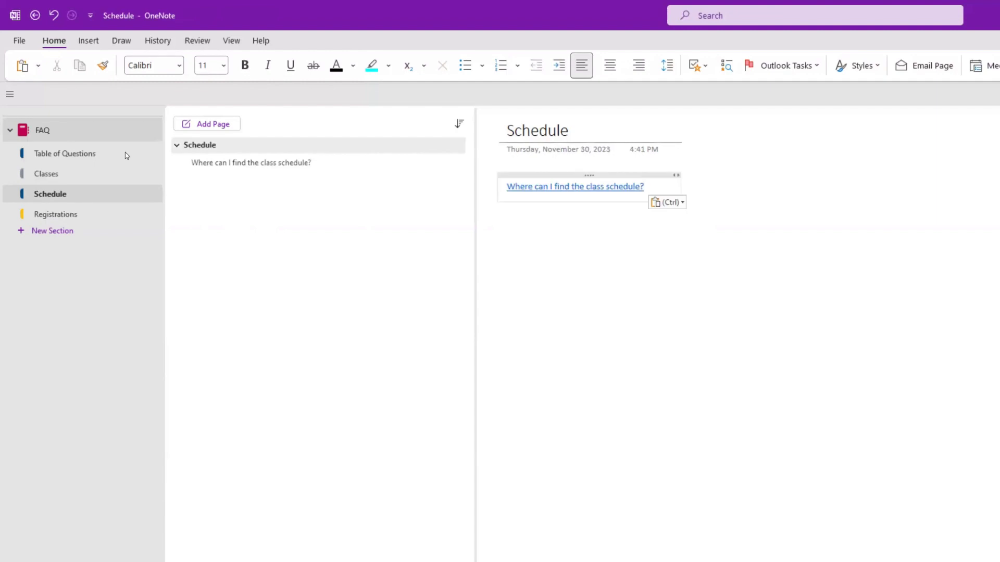
Add an unindented link to the Schedule page below the Classes group on the Table of Questions page, separated by a blank line
click(55, 155)
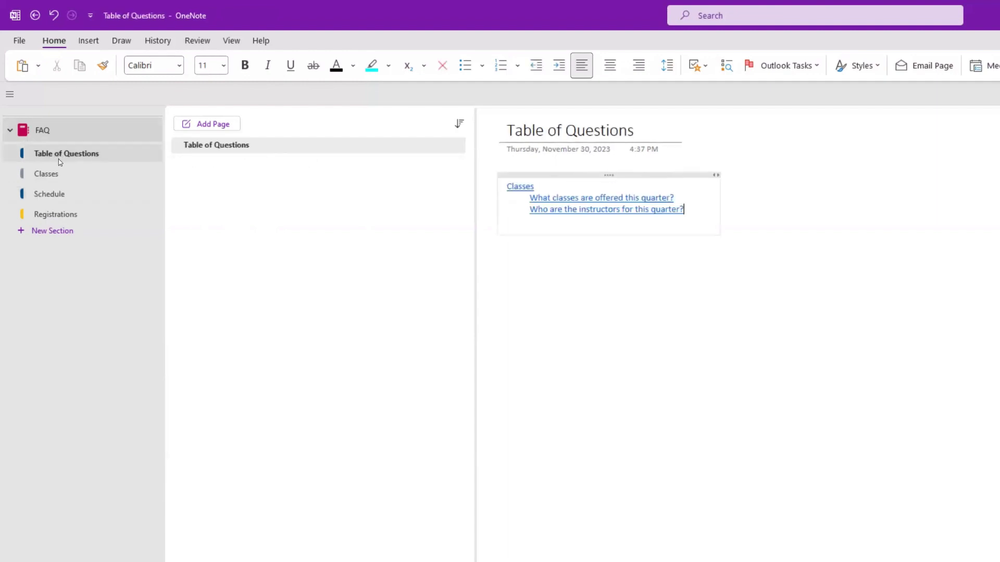
click(43, 194)
right_click(222, 148)
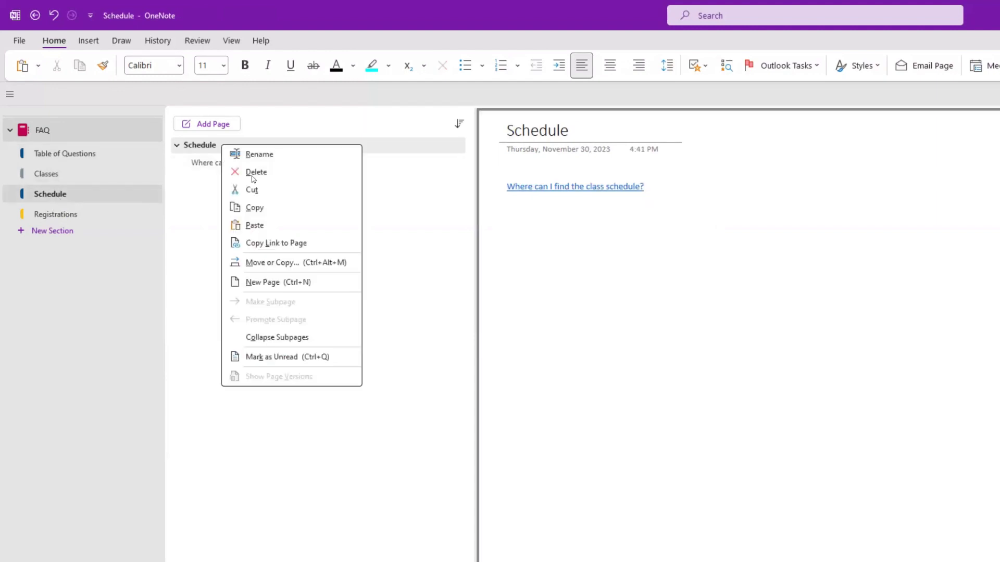
click(289, 243)
click(63, 154)
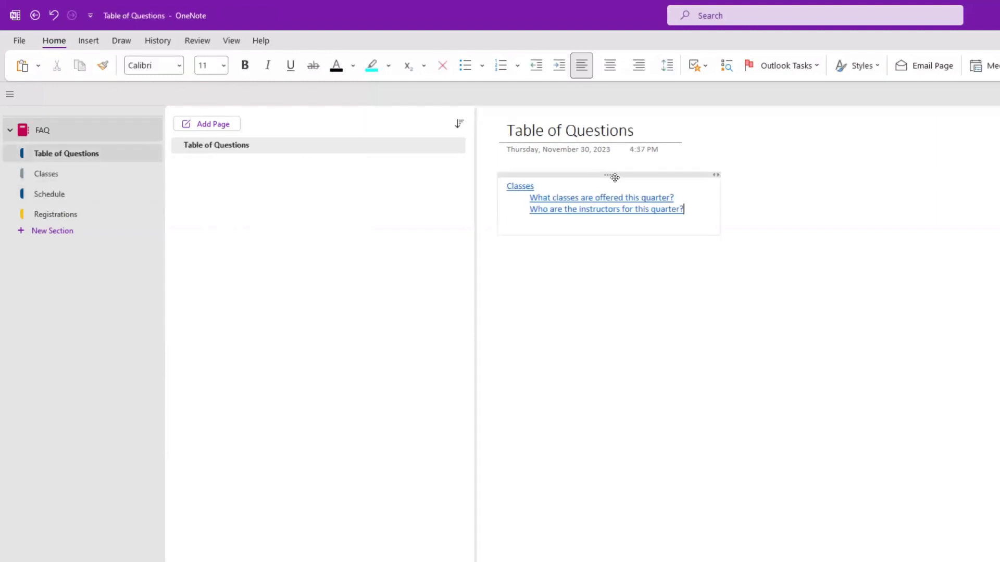
key(Return)
key(Return)
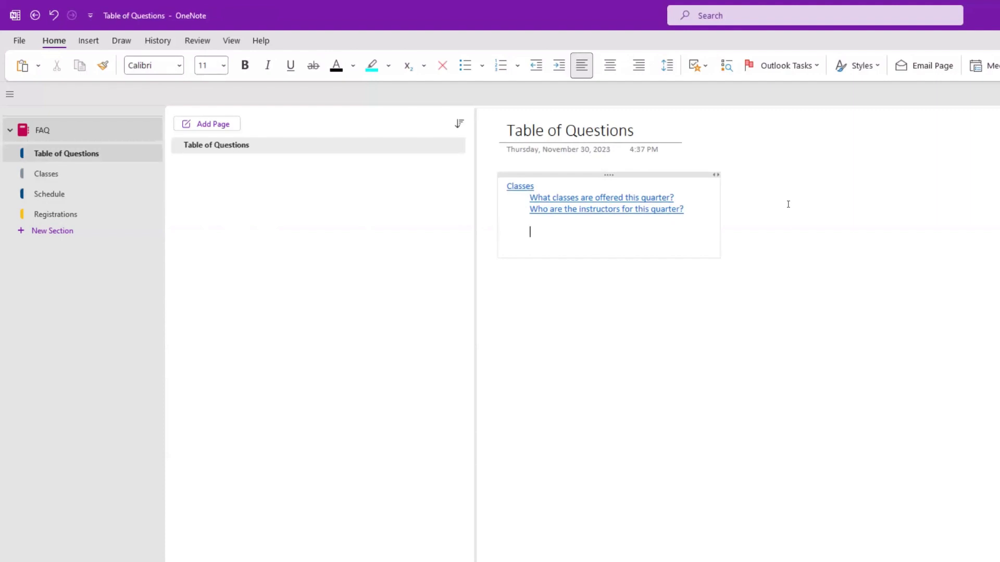
key(shift+Tab)
key(ctrl+v)
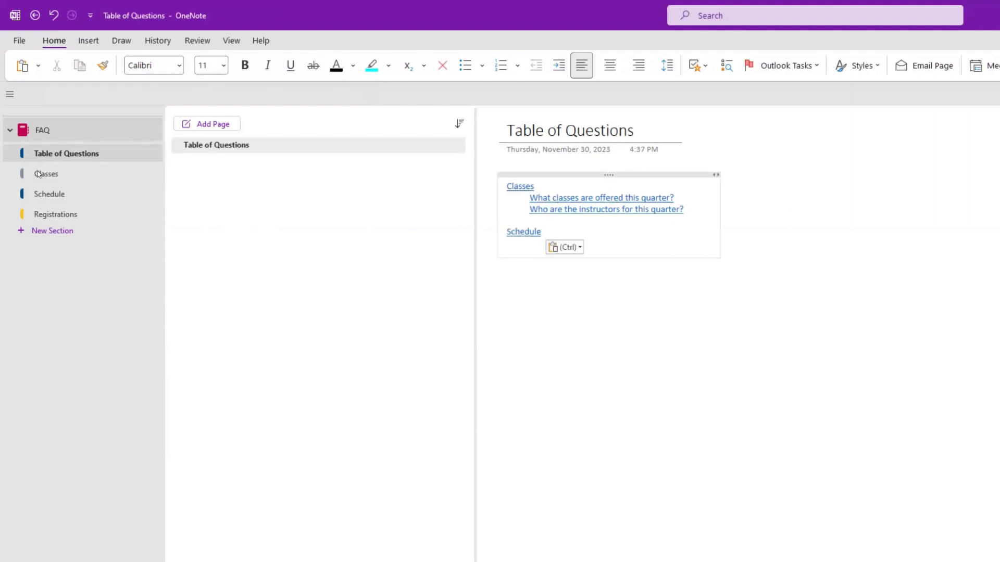
Add the page link for "Where can I find the class schedule?" indented under Schedule on the Table of Questions page
click(54, 194)
click(232, 162)
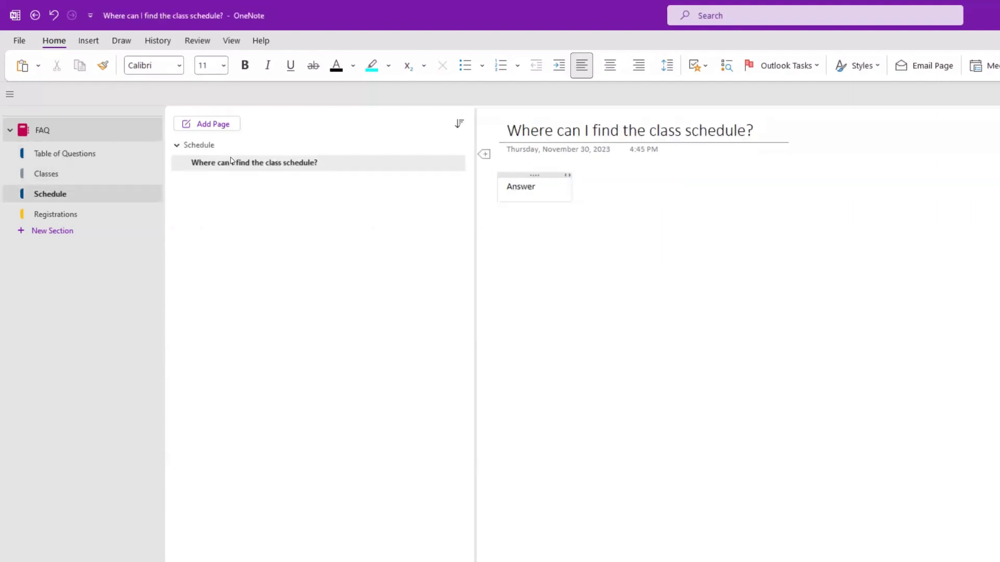
right_click(231, 162)
click(276, 254)
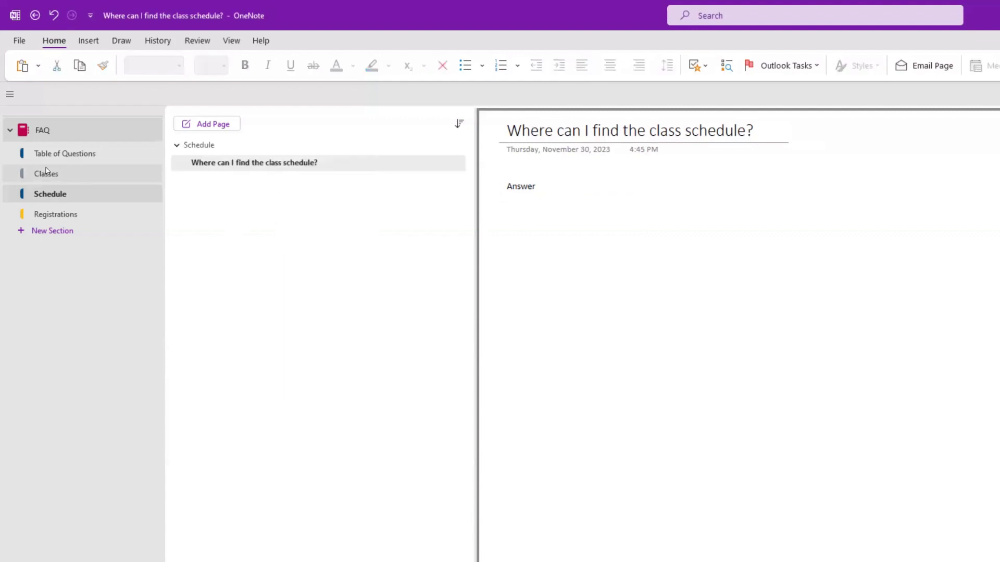
click(59, 155)
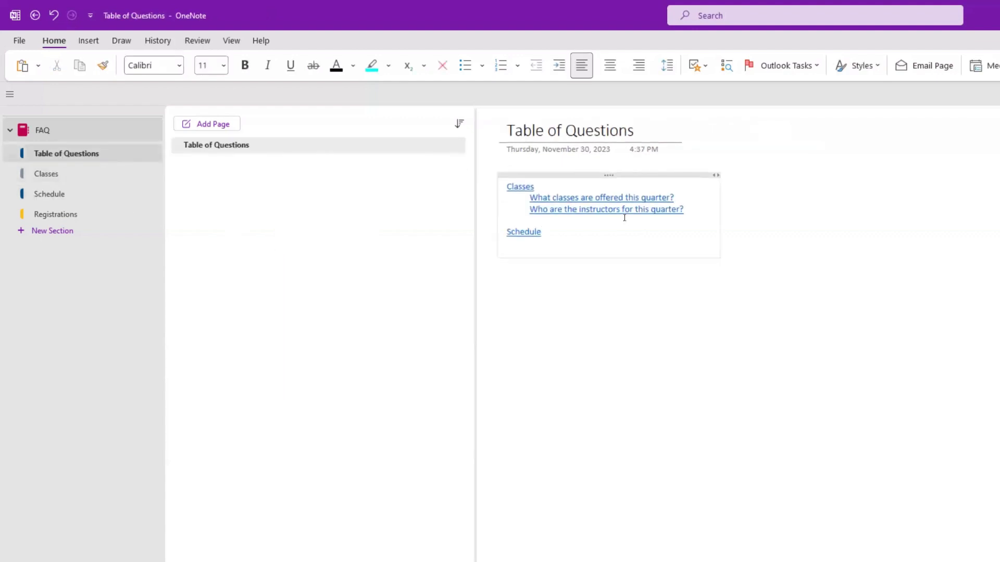
key(Return)
key(Tab)
key(ctrl+v)
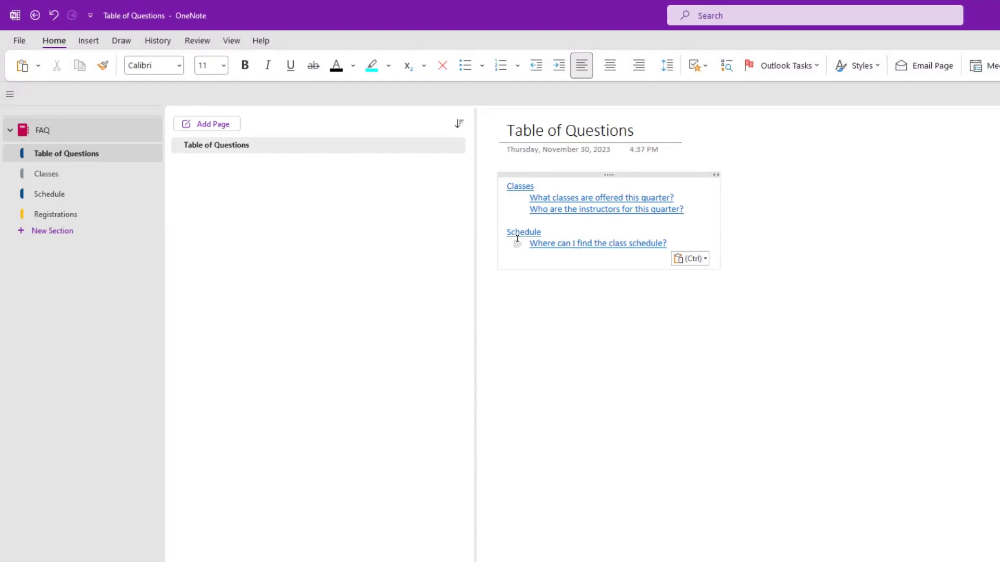
Test the Classes and class schedule links on the Table of Questions page and the first question link on the Classes page
click(522, 188)
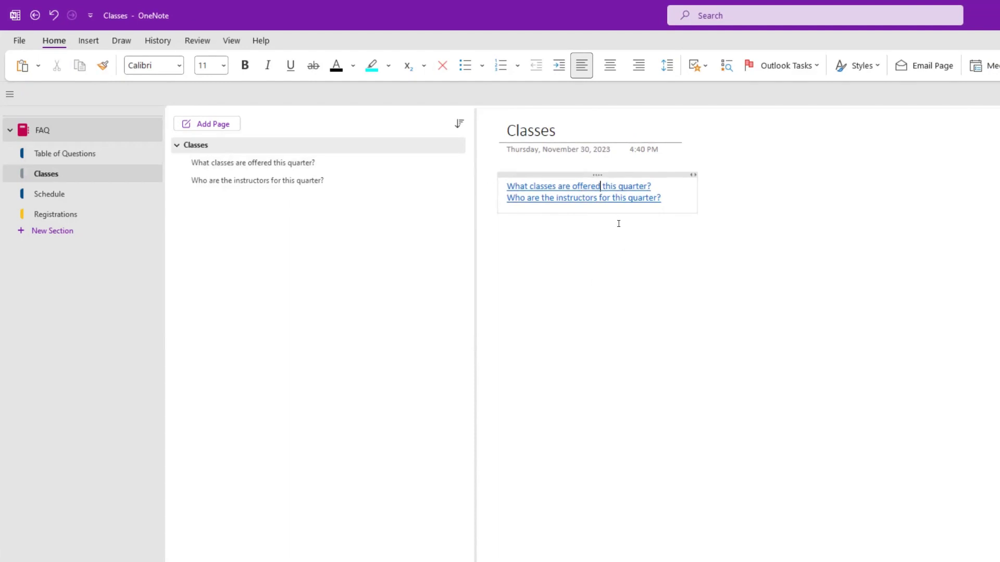
click(63, 156)
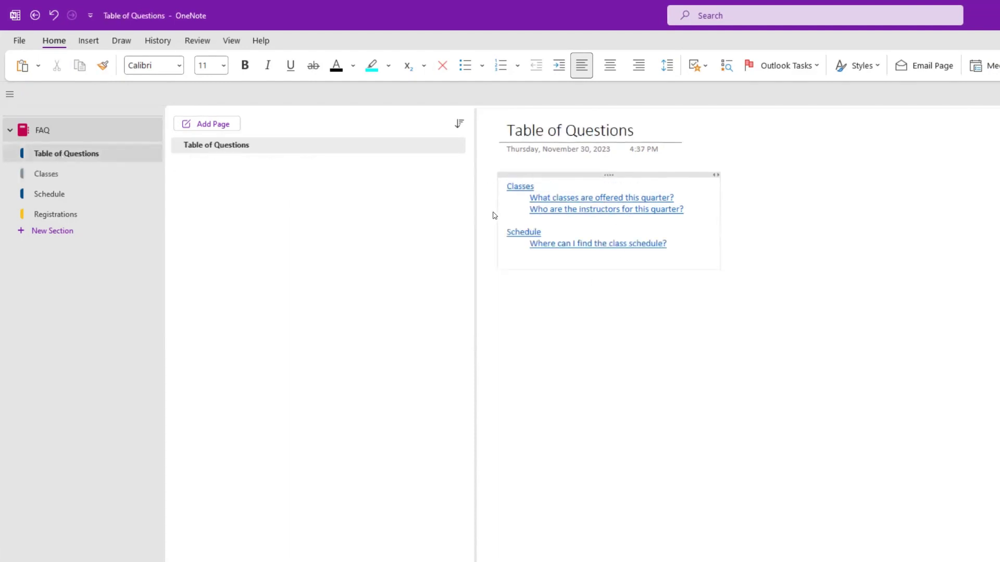
click(630, 245)
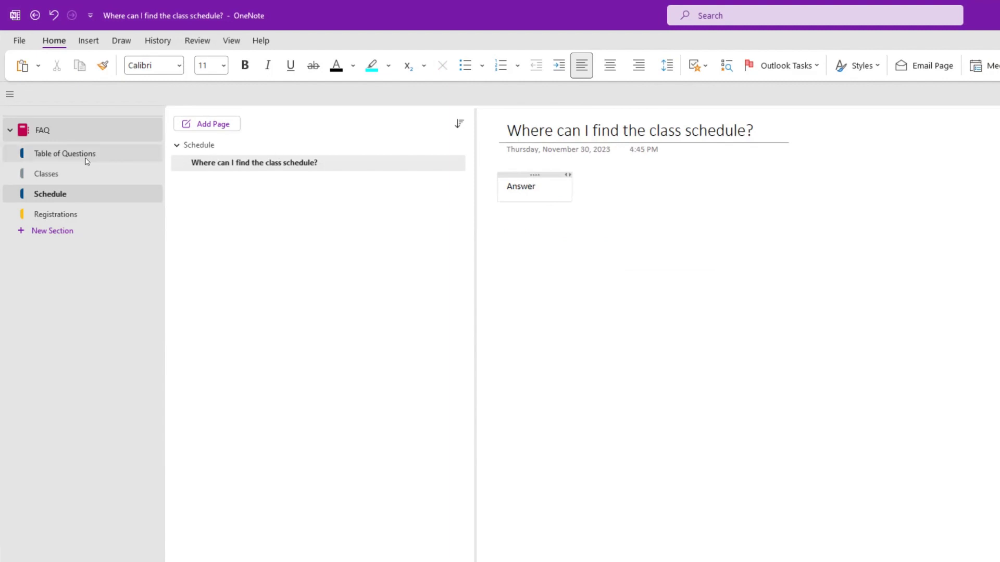
click(47, 179)
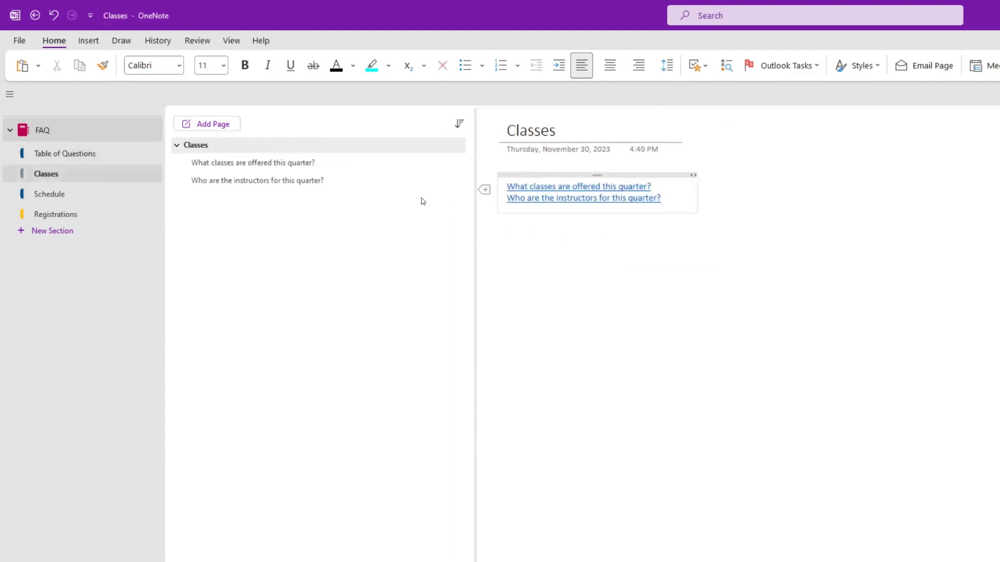
click(541, 186)
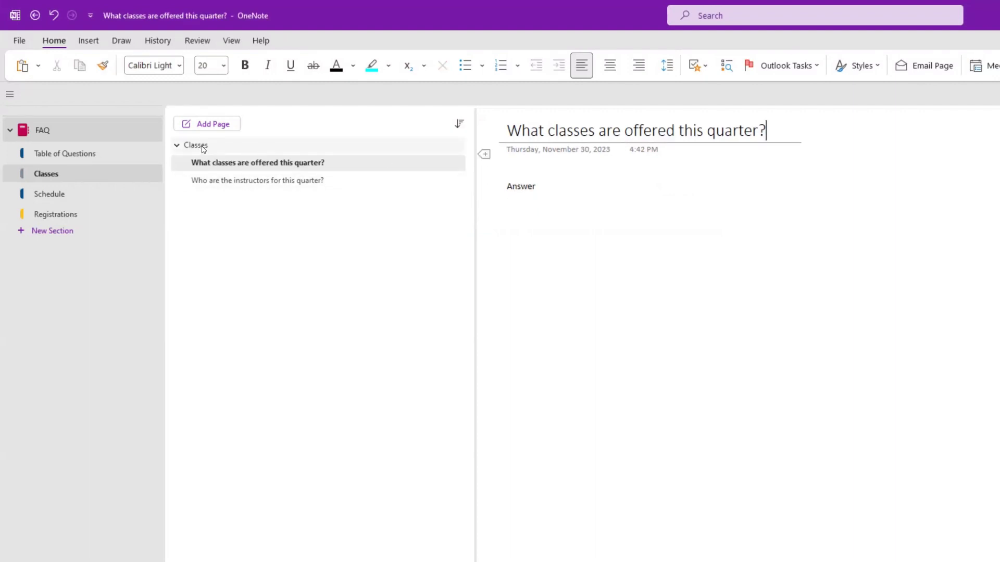
Add the line "Return to Table of Questions" below the answer on the "What classes are offered this quarter?" page, linking to the Table of Questions page
click(68, 157)
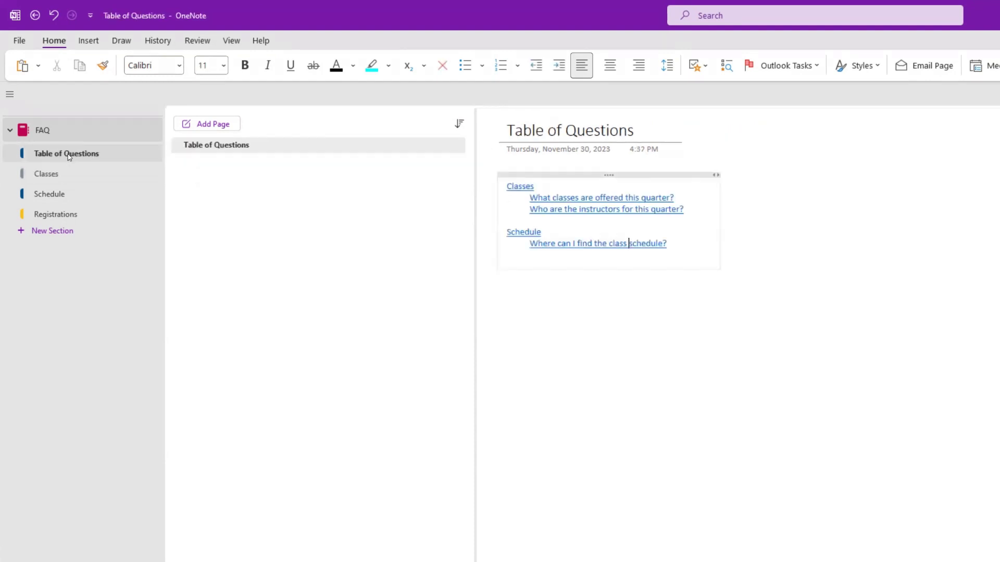
right_click(213, 146)
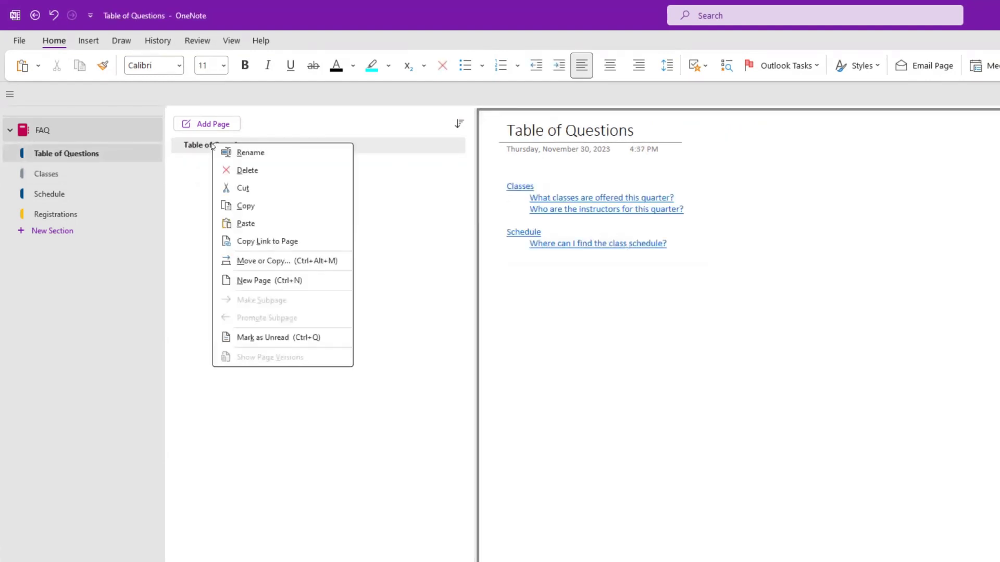
click(271, 242)
click(68, 174)
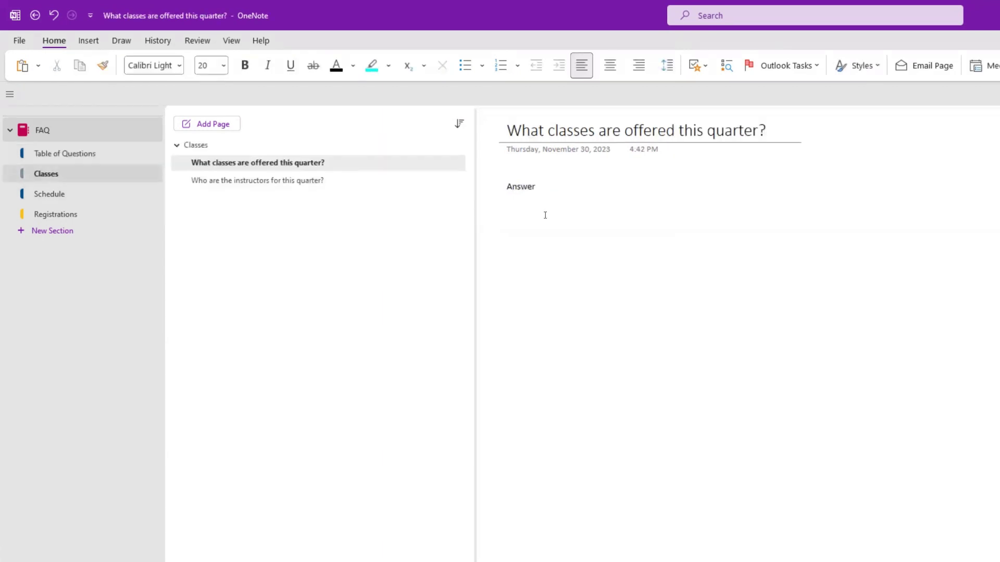
click(598, 186)
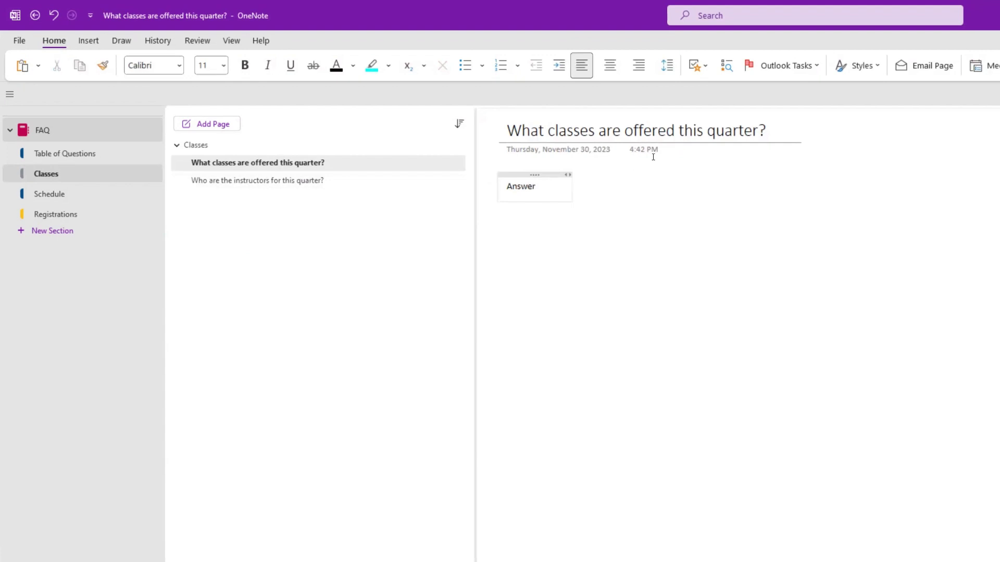
key(Return)
key(Return)
text(Return to)
key(ctrl+v)
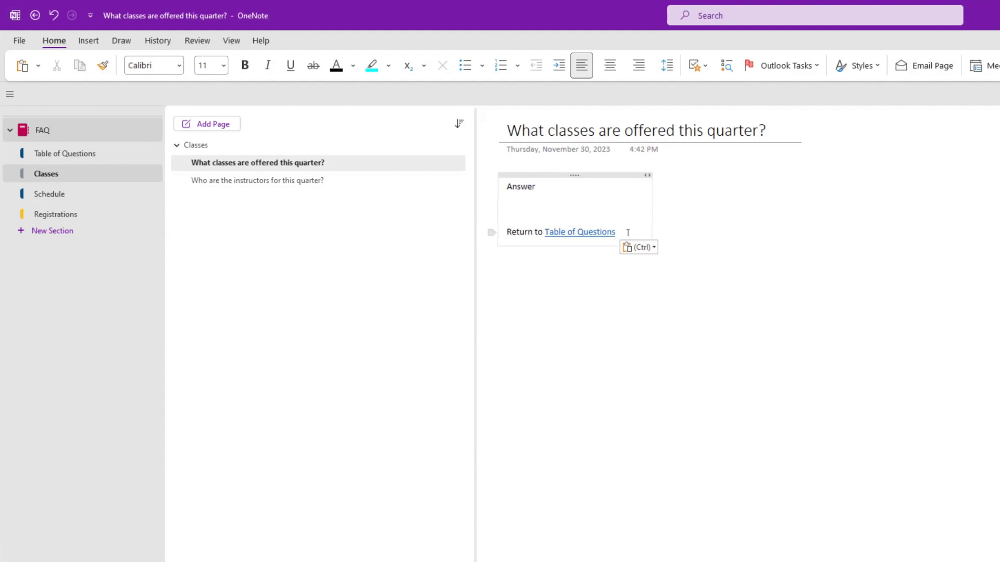
Copy the "Return to Table of Questions" line below the answer on the "Who are the instructors for this quarter?" page
drag(622, 233, 498, 229)
key(ctrl+c)
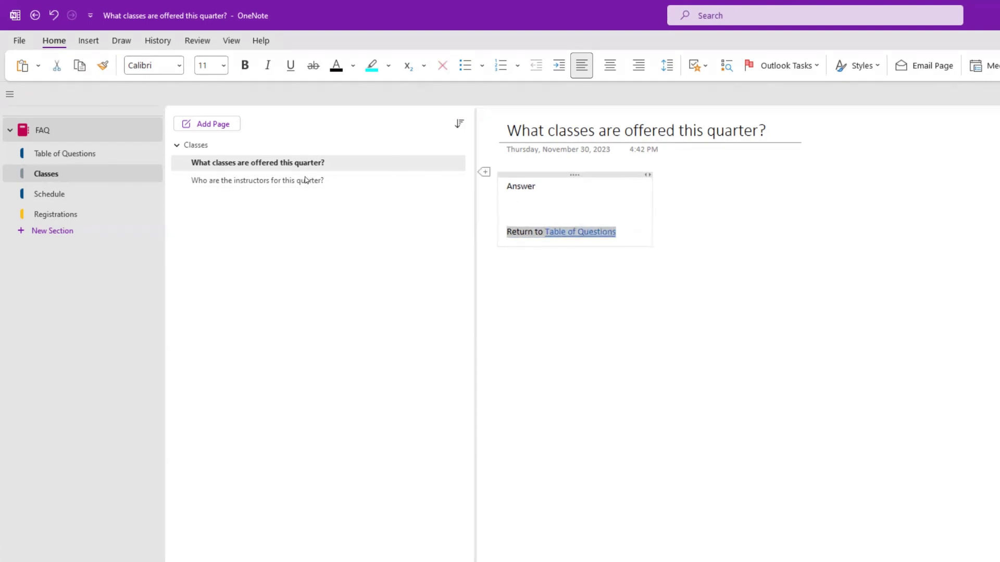
click(307, 181)
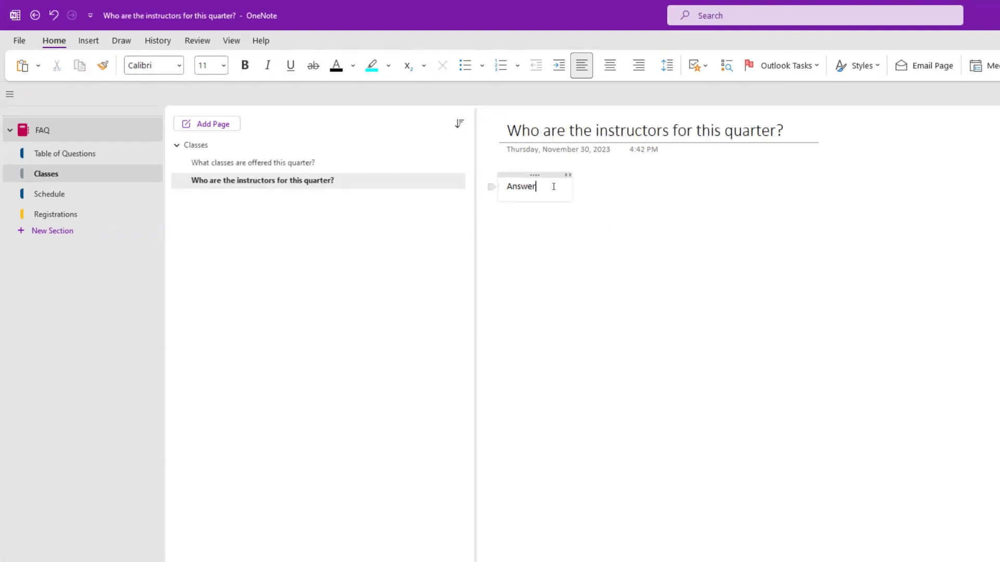
key(Return)
key(Return)
key(ctrl+v)
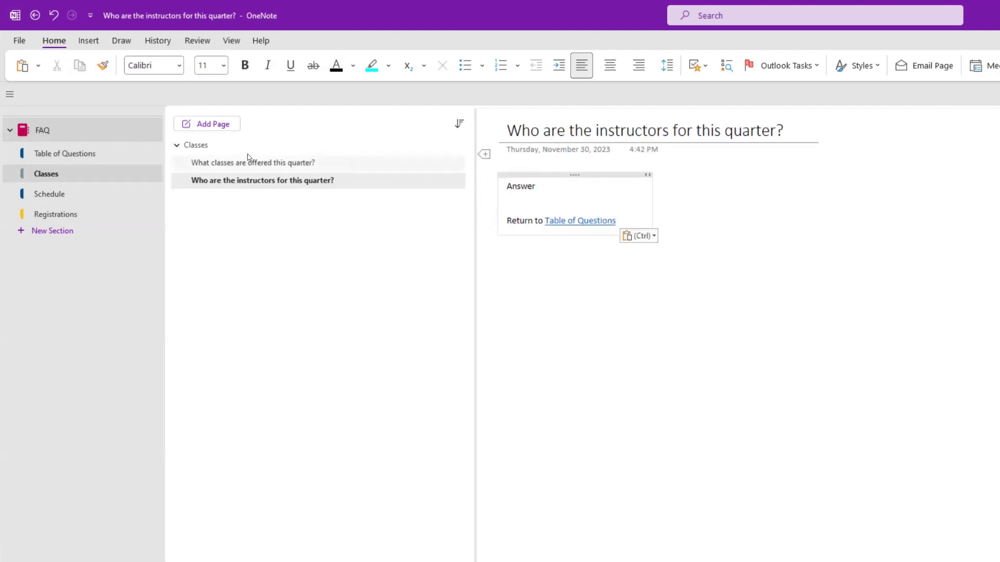
Add the line "Return to Category Classes", linked to the Classes page, above the Table of Questions return line on the instructors page
right_click(208, 147)
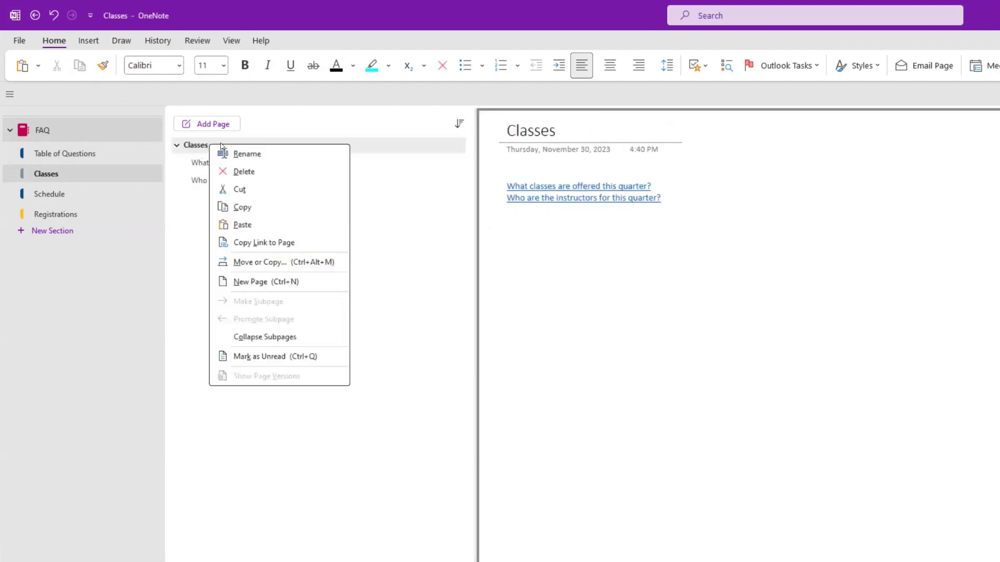
click(270, 242)
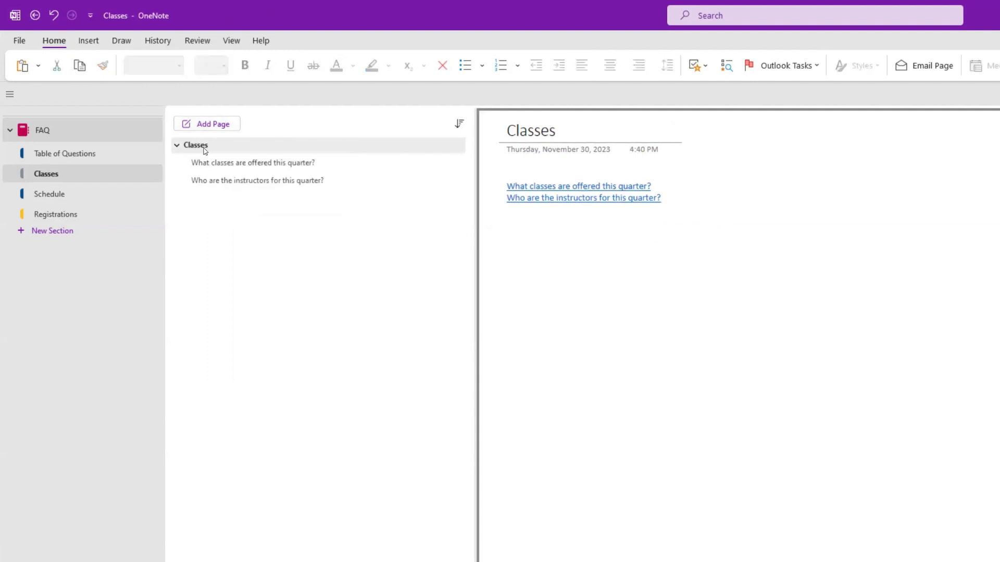
click(236, 182)
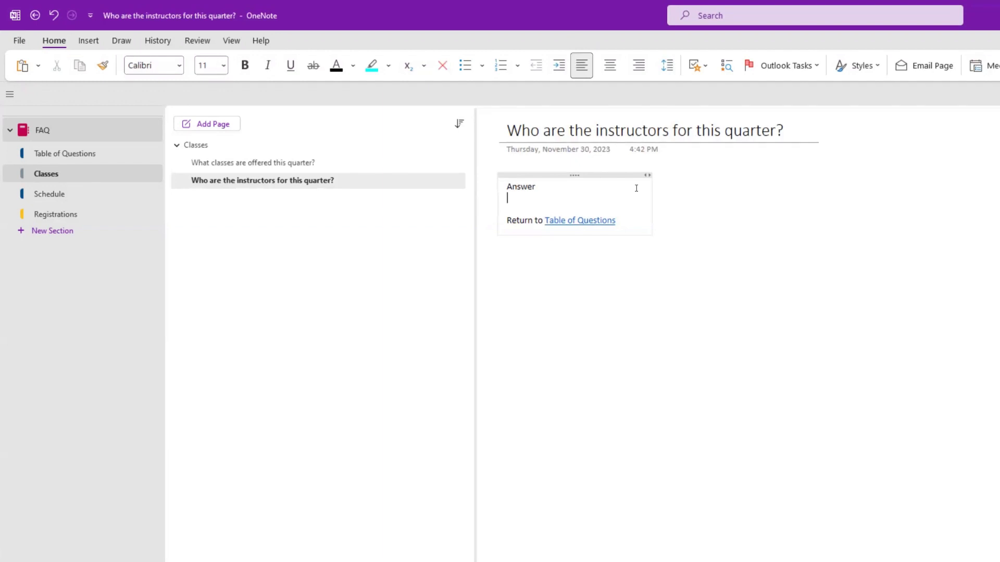
key(Return)
key(Return)
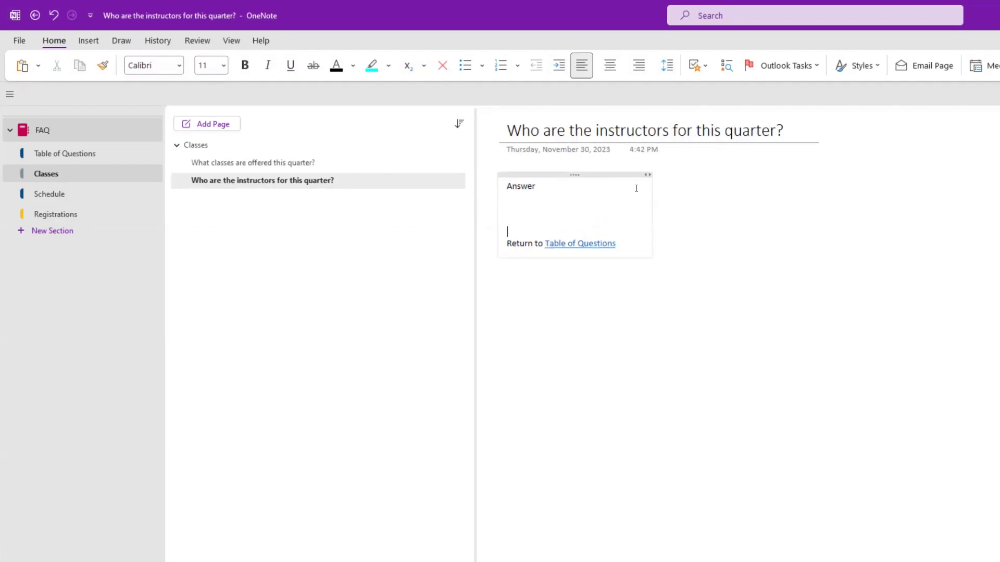
text(Retu)
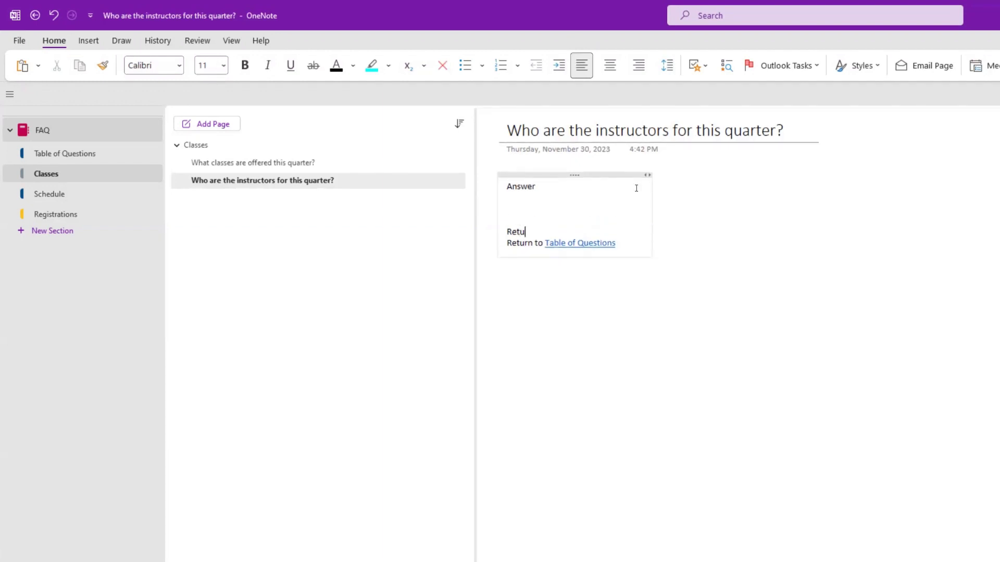
text(rn to Category)
key(ctrl+v)
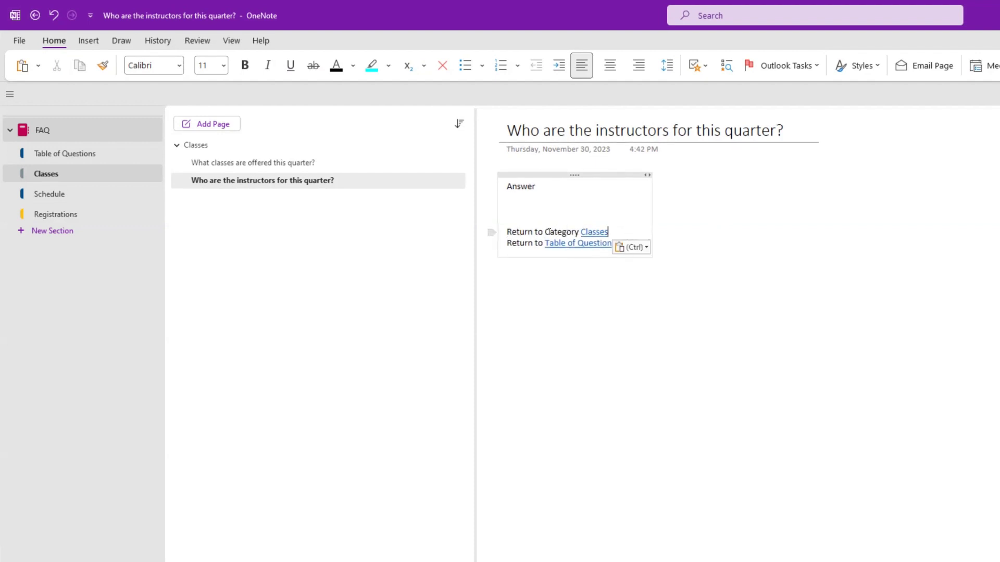
Copy the "Return to Category Classes" line above the other return line on the "What classes are offered this quarter?" page, adding a blank line above
key(ctrl+shift+Left)
key(ctrl+shift+Left)
key(ctrl+shift+Left)
key(ctrl+shift+Left)
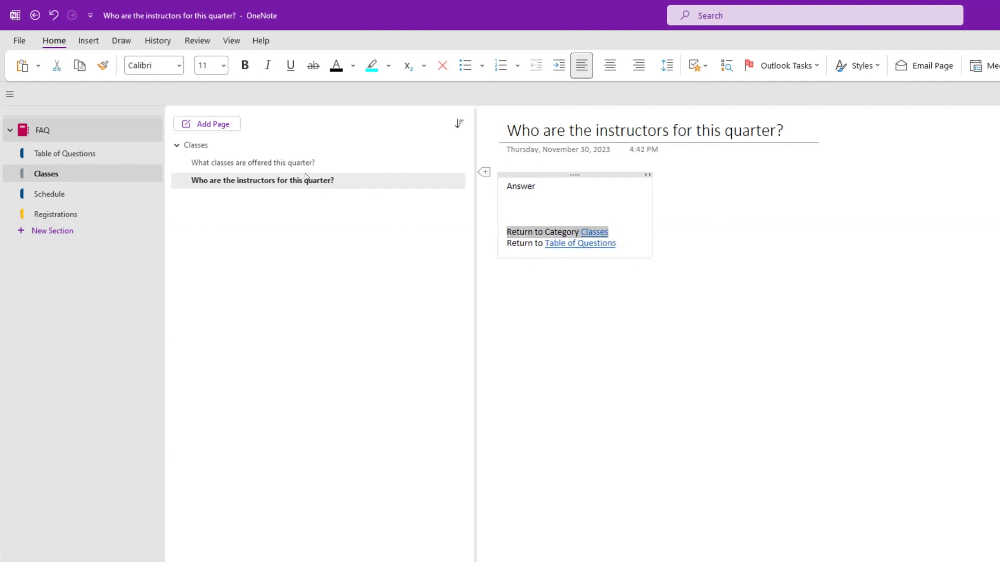
click(291, 163)
click(632, 219)
key(ctrl+v)
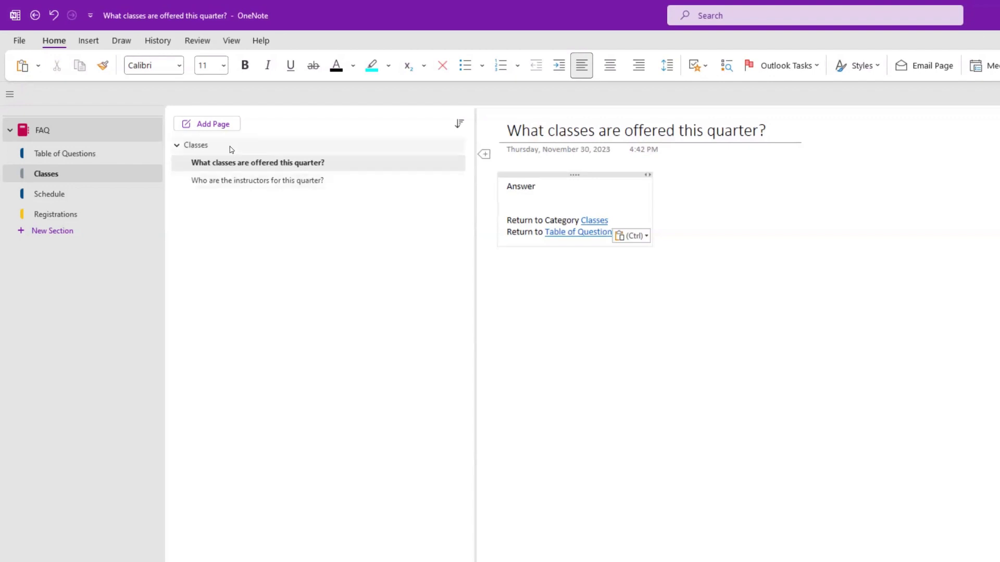
click(576, 209)
key(Return)
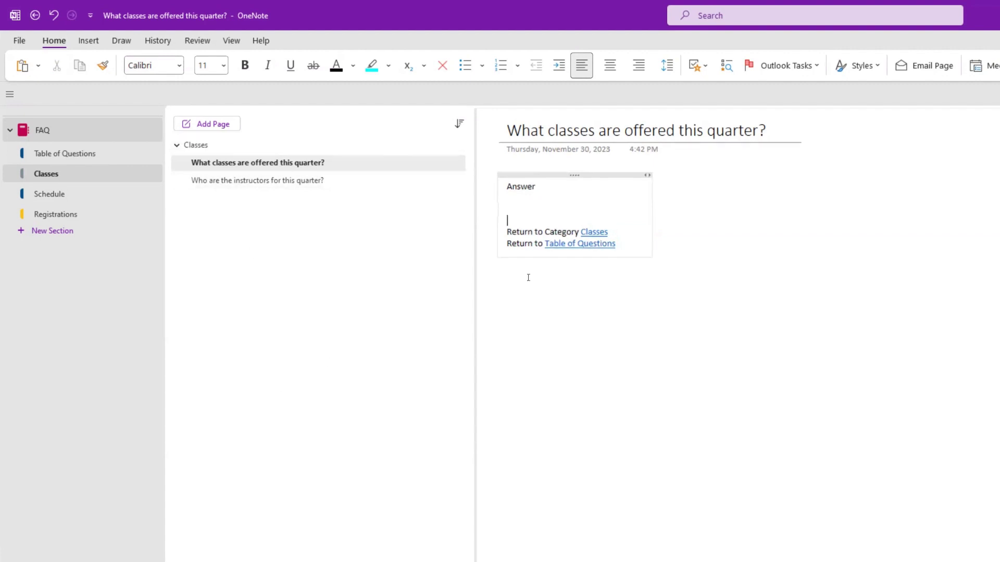
Copy the "Return to Table of Questions" line from the instructors page below the question links on the Classes page and follow its link
click(273, 181)
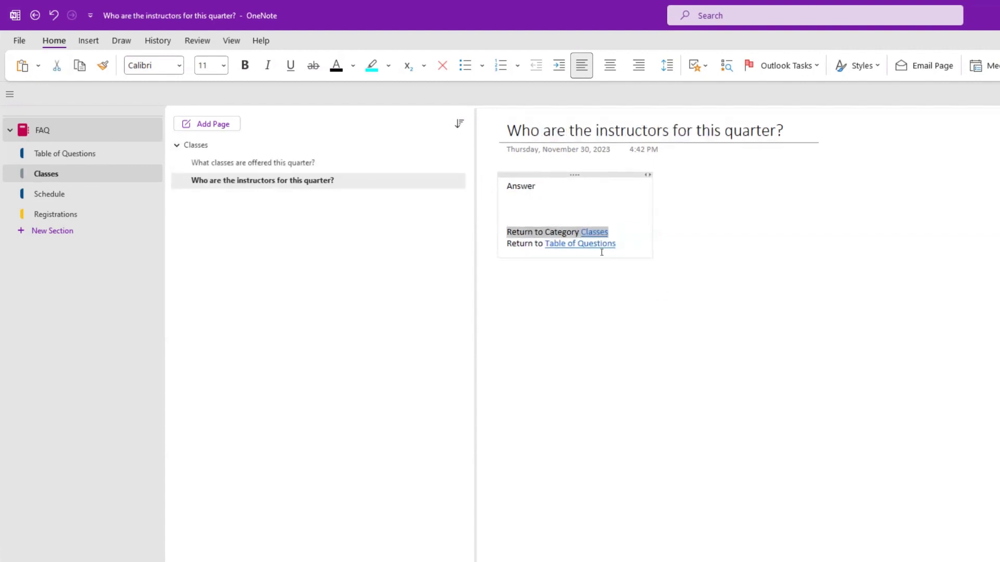
click(598, 232)
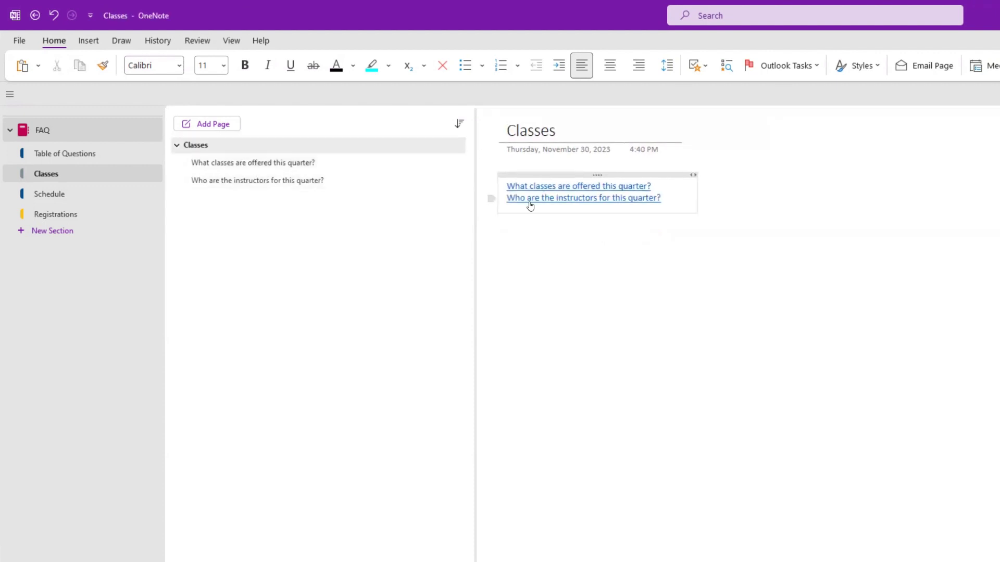
click(681, 196)
key(Return)
click(223, 181)
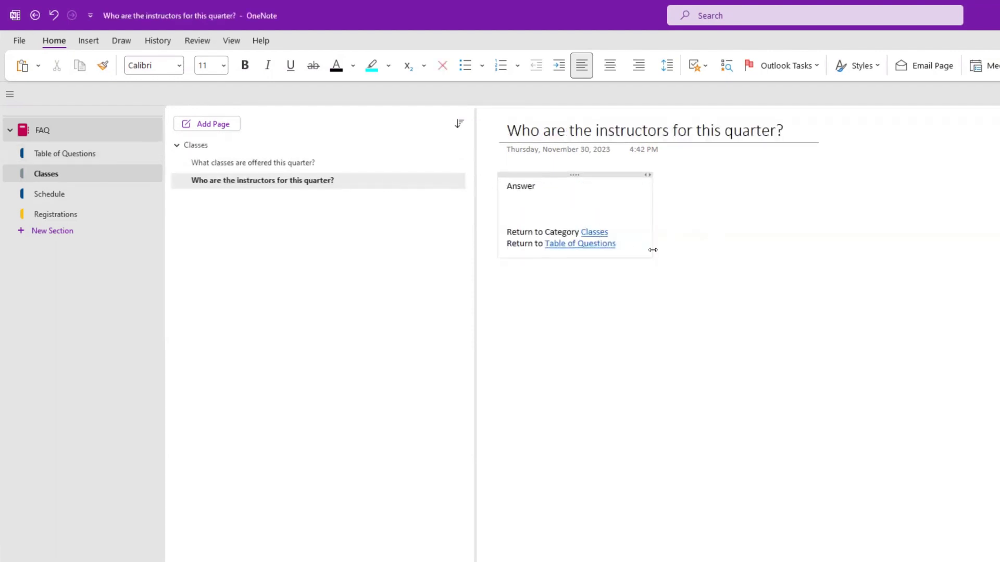
drag(617, 244, 508, 245)
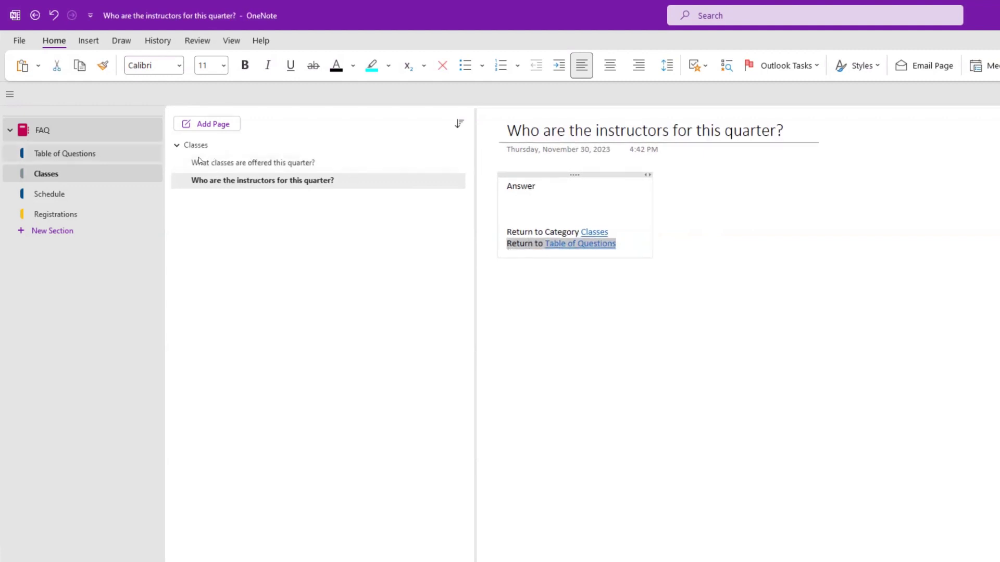
click(254, 148)
click(639, 229)
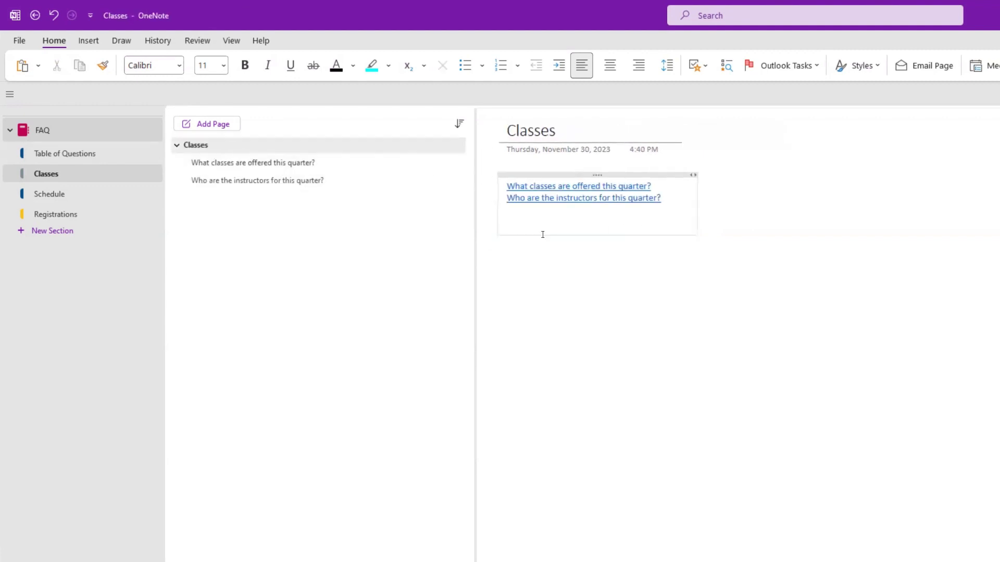
key(Return)
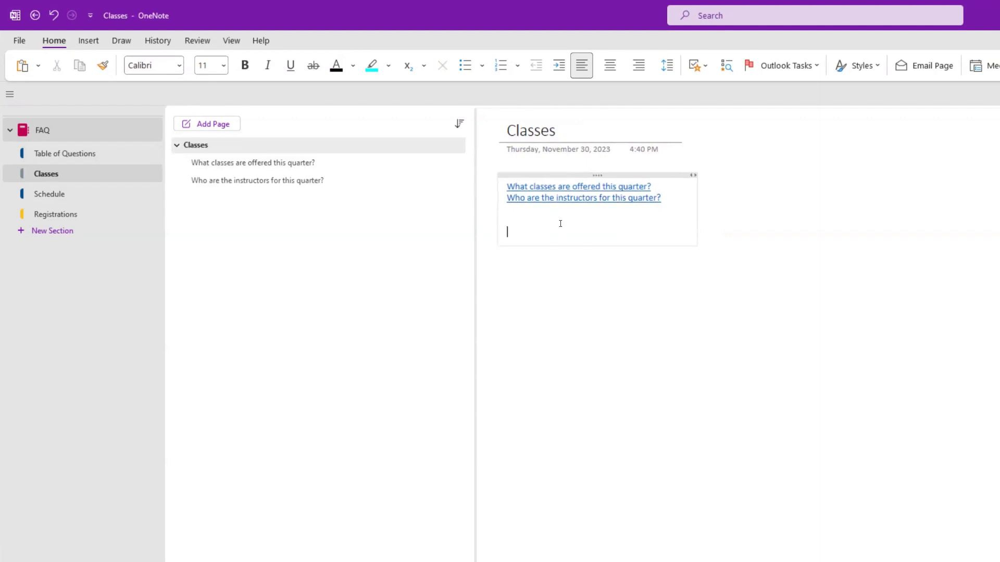
key(ctrl+v)
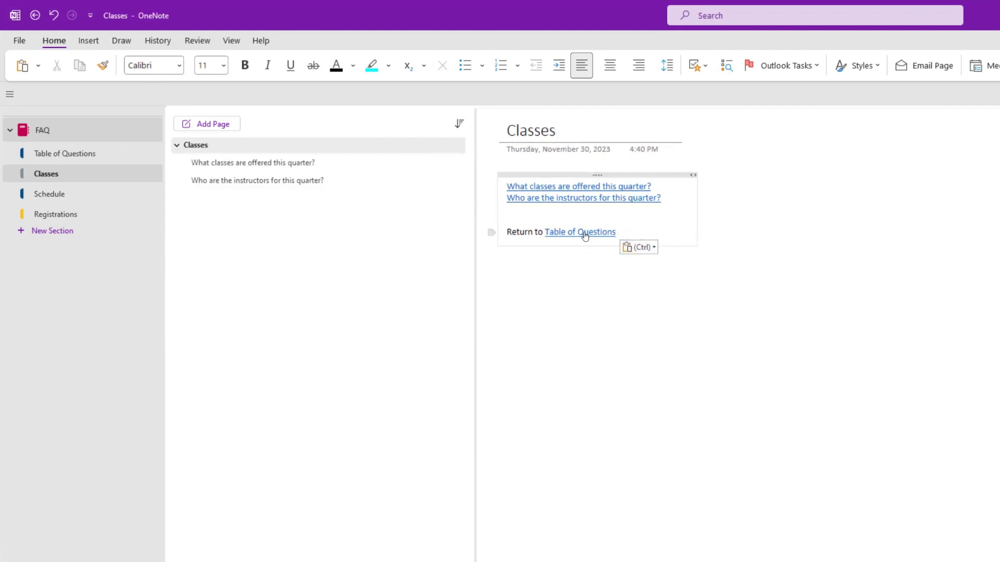
click(582, 231)
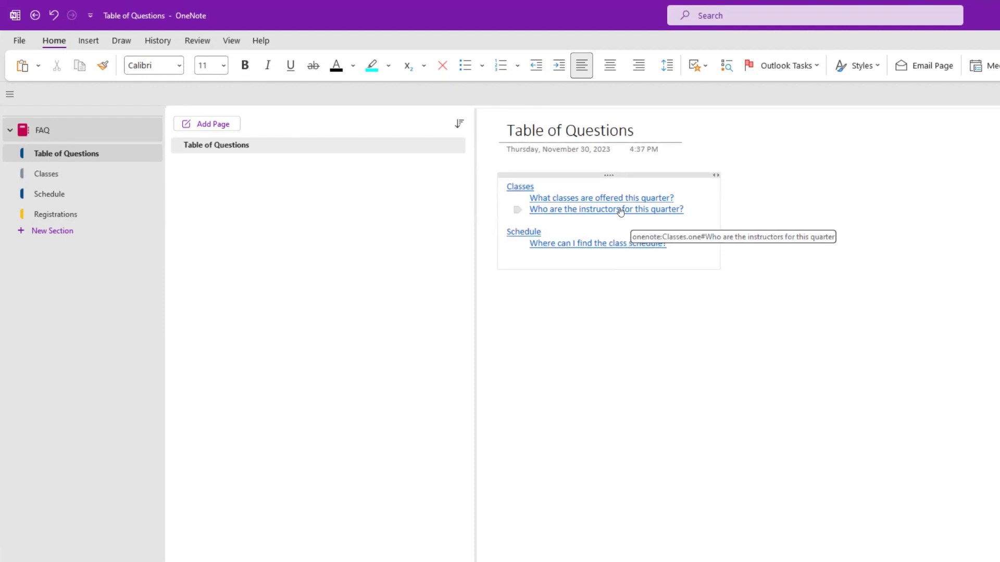
click(684, 244)
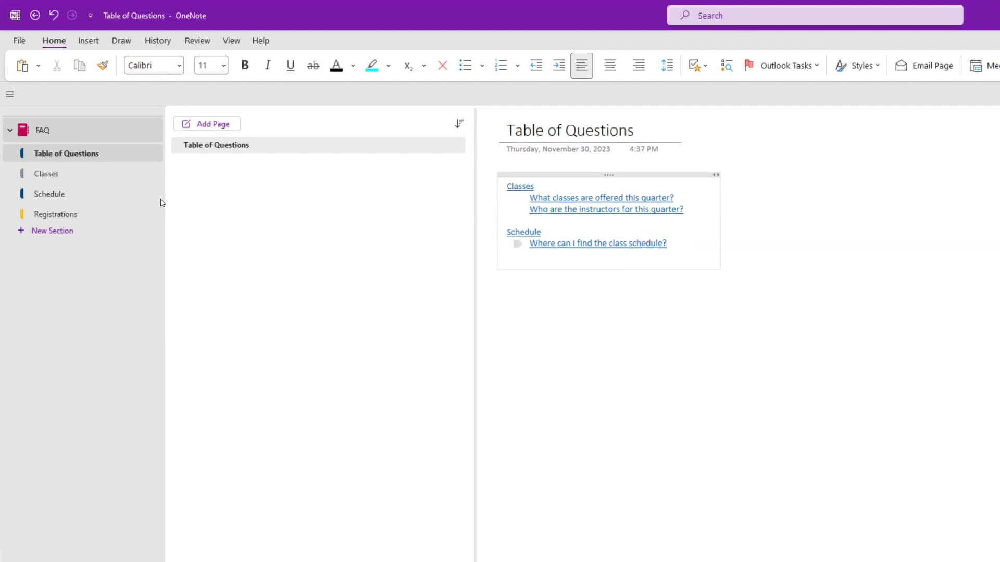
Complete the page title in the Registrations section as "Registrations"
click(67, 213)
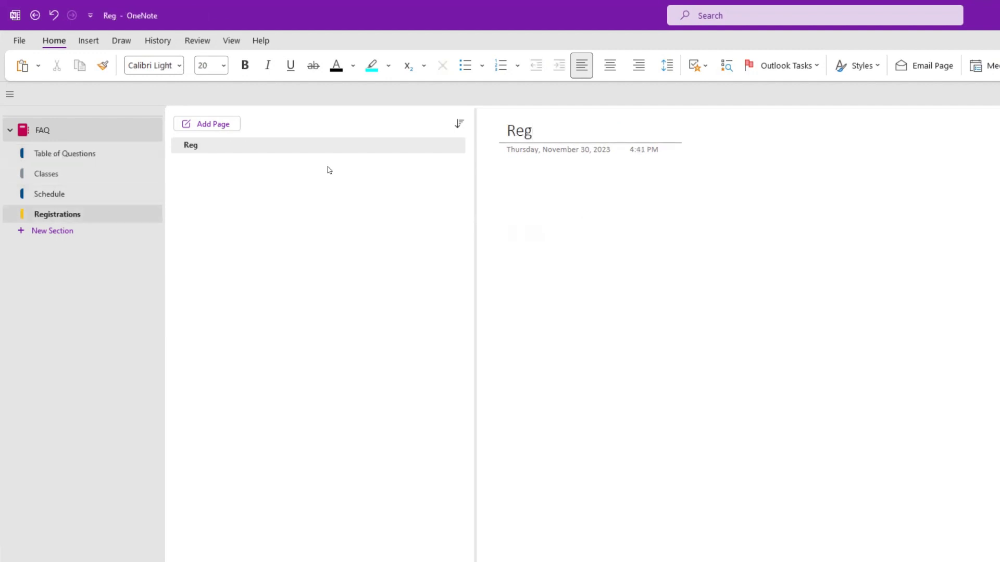
text(ist)
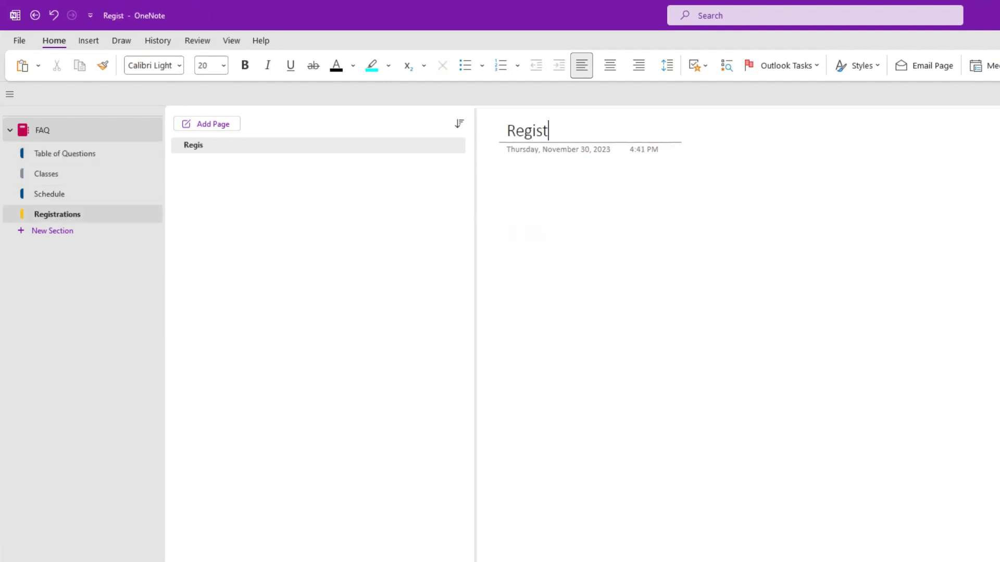
text(rations)
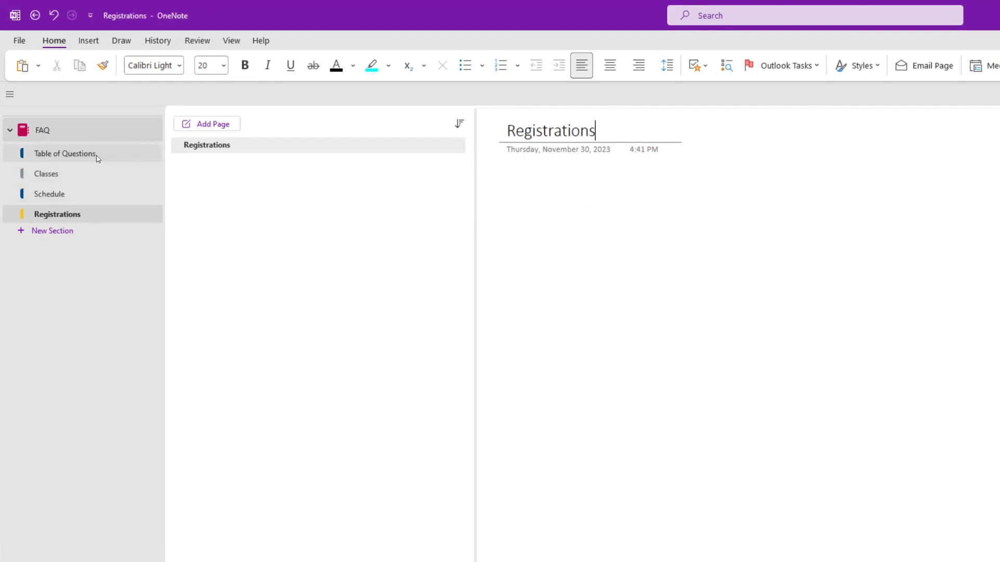
Copy the link to the "What classes are offered this quarter?" page into a new Outlook email, replacing all of the body text and signature
click(58, 157)
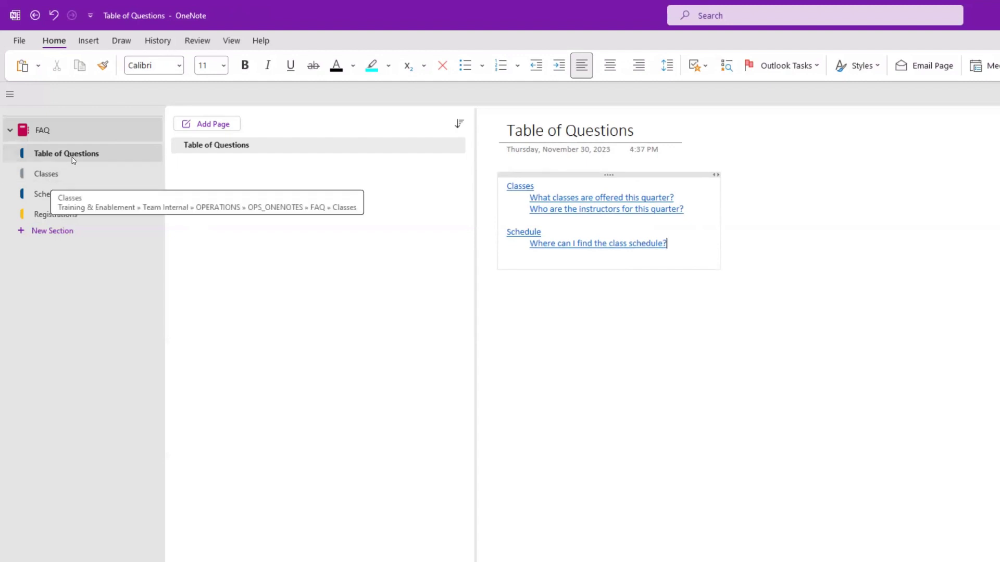
click(52, 174)
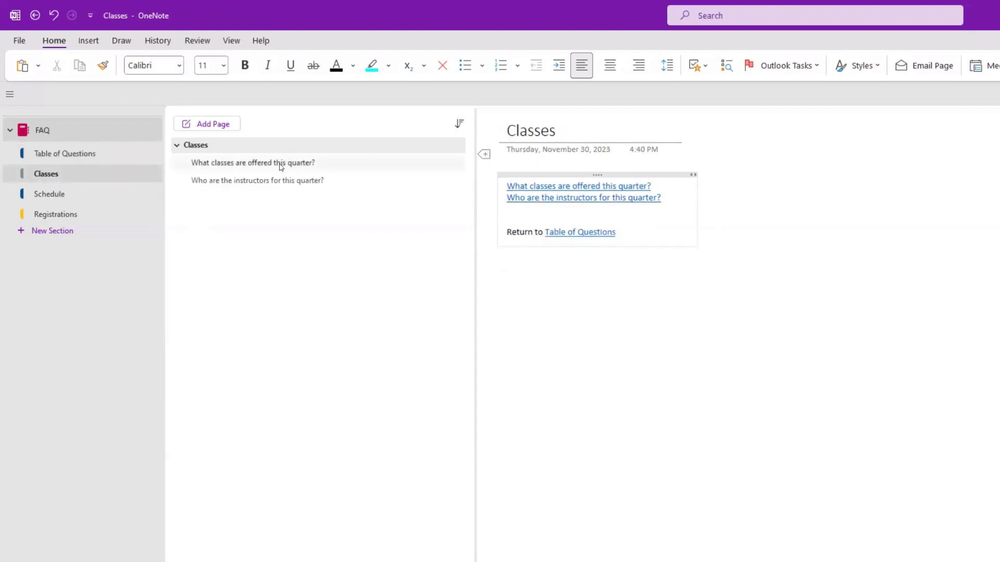
right_click(280, 163)
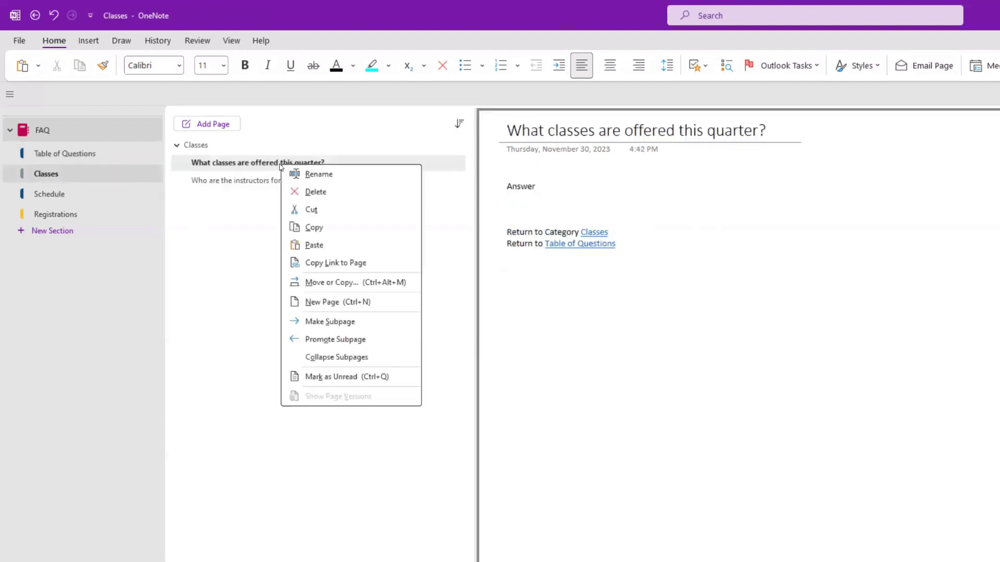
click(358, 264)
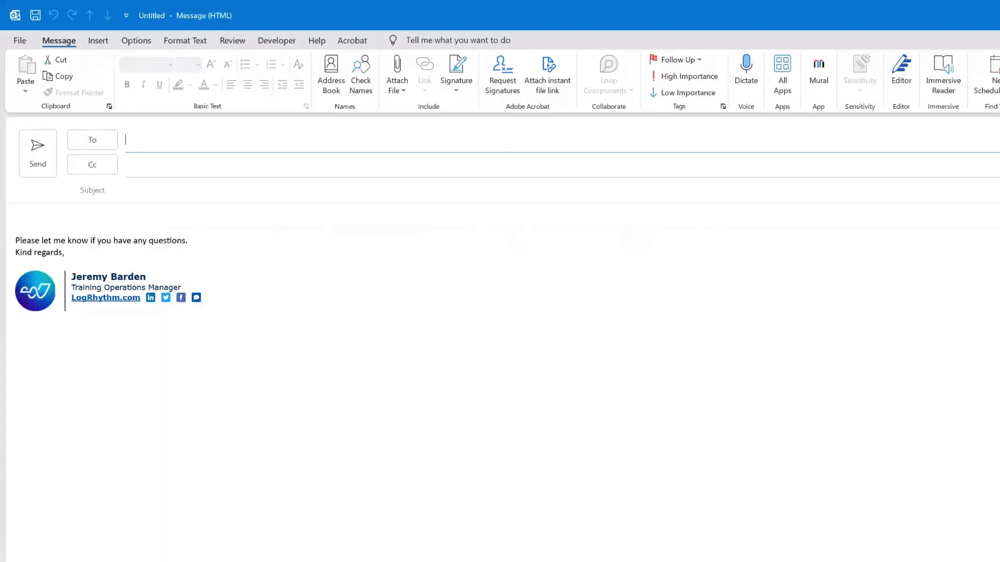
drag(27, 216, 301, 349)
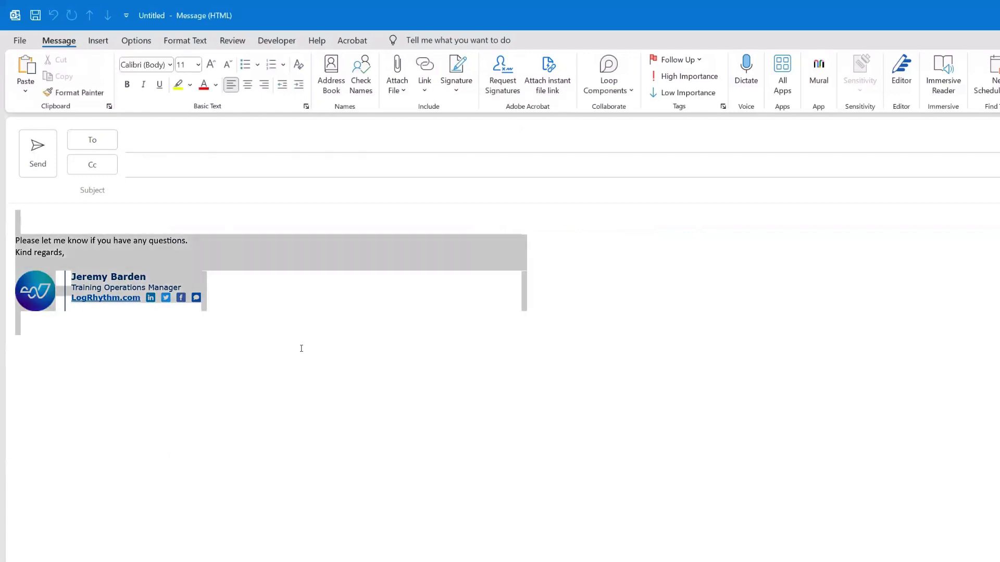
key(ctrl+v)
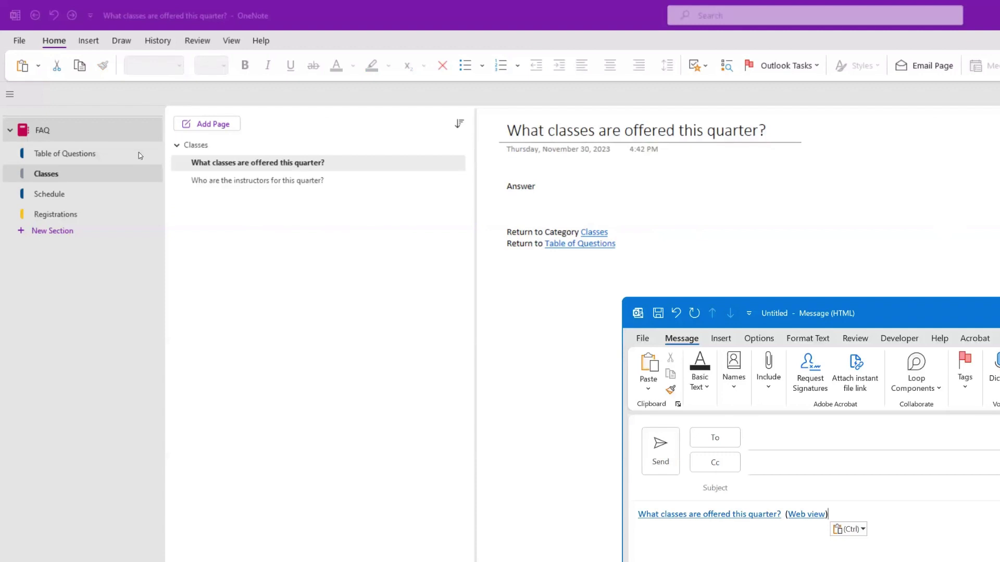
Add the line "View entire FAQ" below the question link in the Outlook email, hyperlinked to the OneNote Table of Questions page
click(56, 159)
click(57, 156)
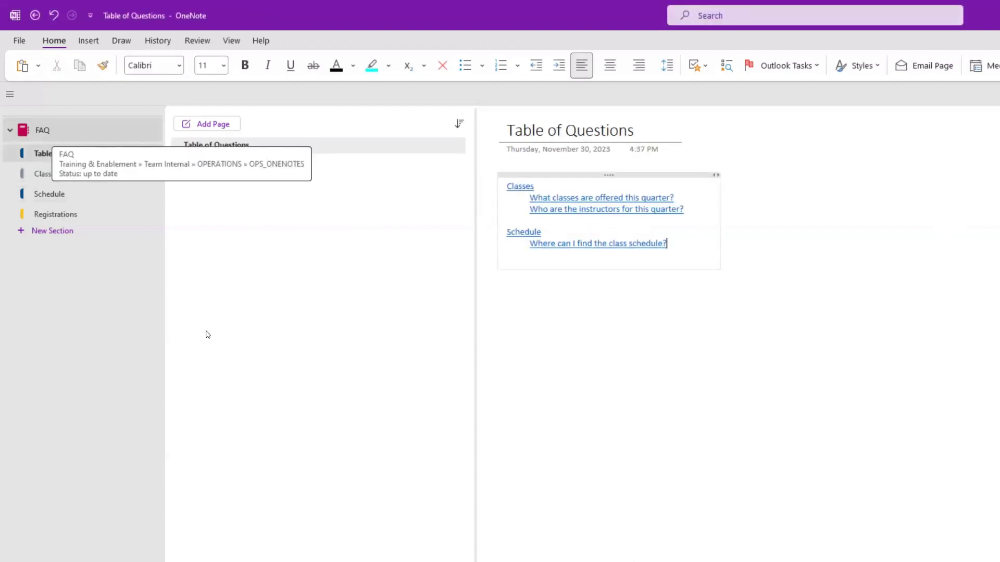
right_click(210, 146)
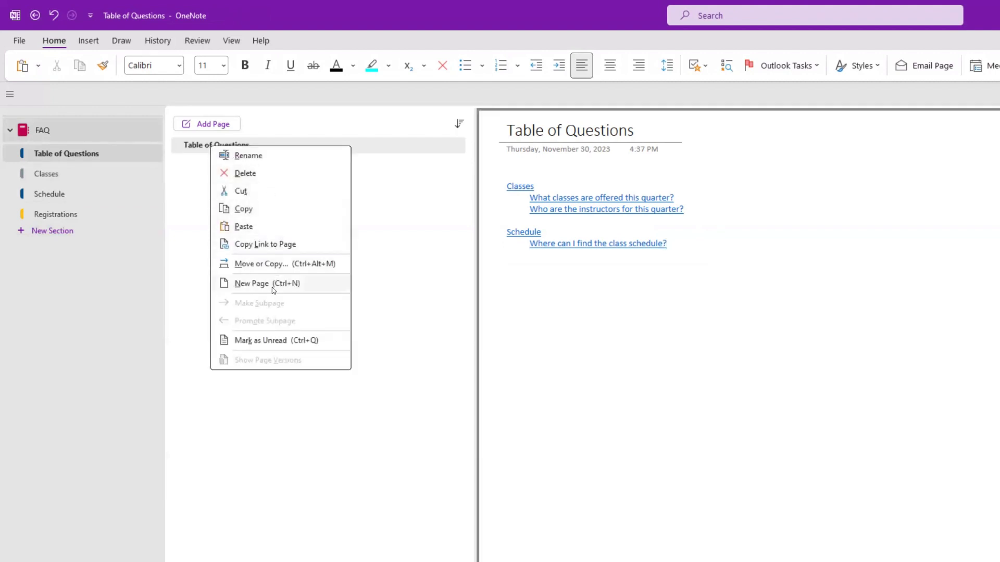
click(272, 245)
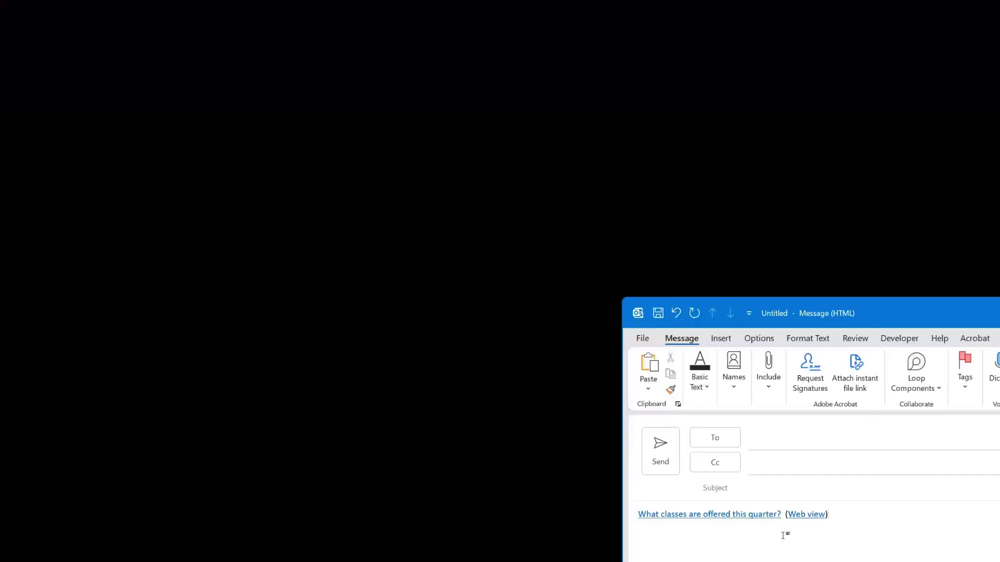
click(783, 534)
text(View entire FAQ)
drag(696, 539, 638, 539)
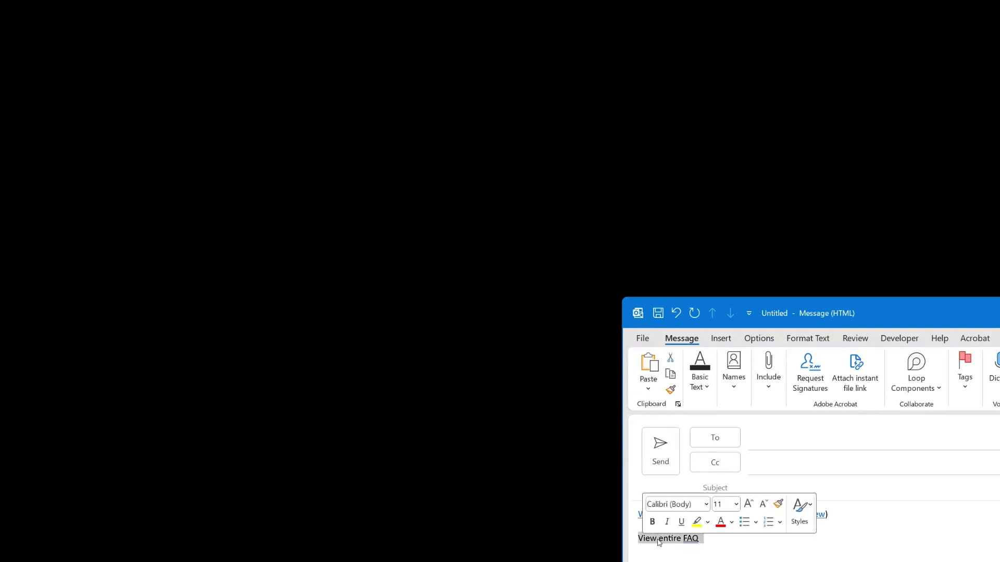
right_click(657, 539)
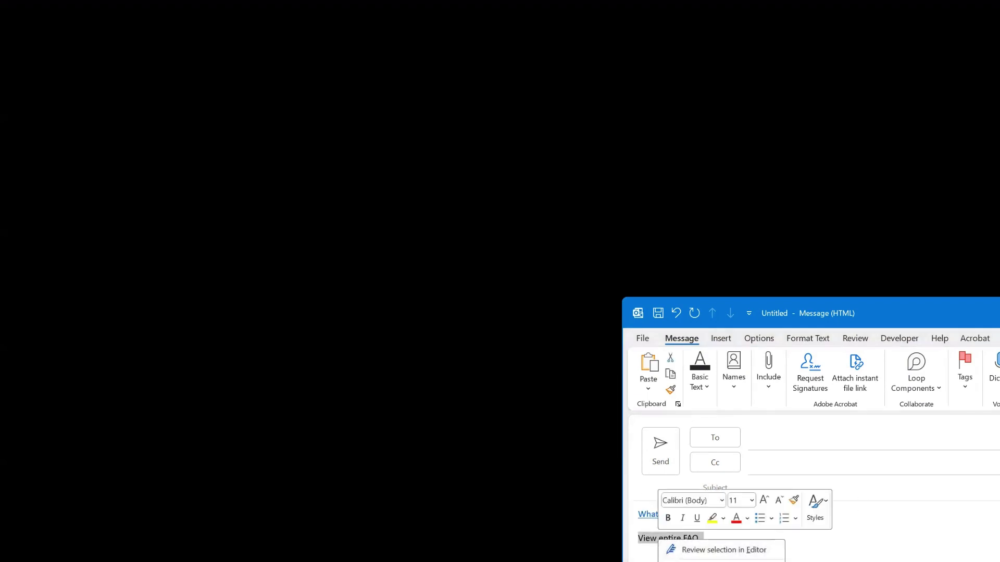
key(ctrl+k)
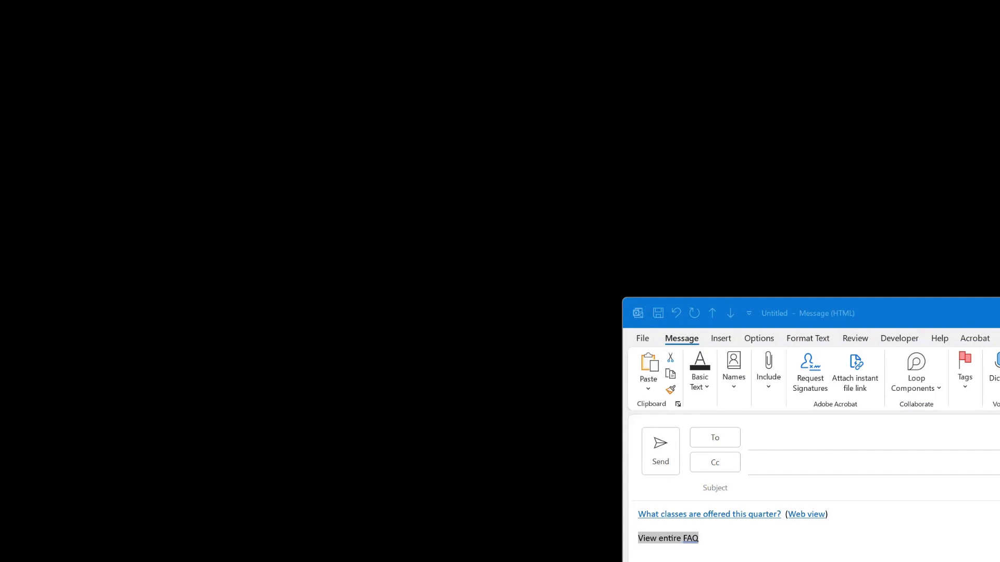
key(Return)
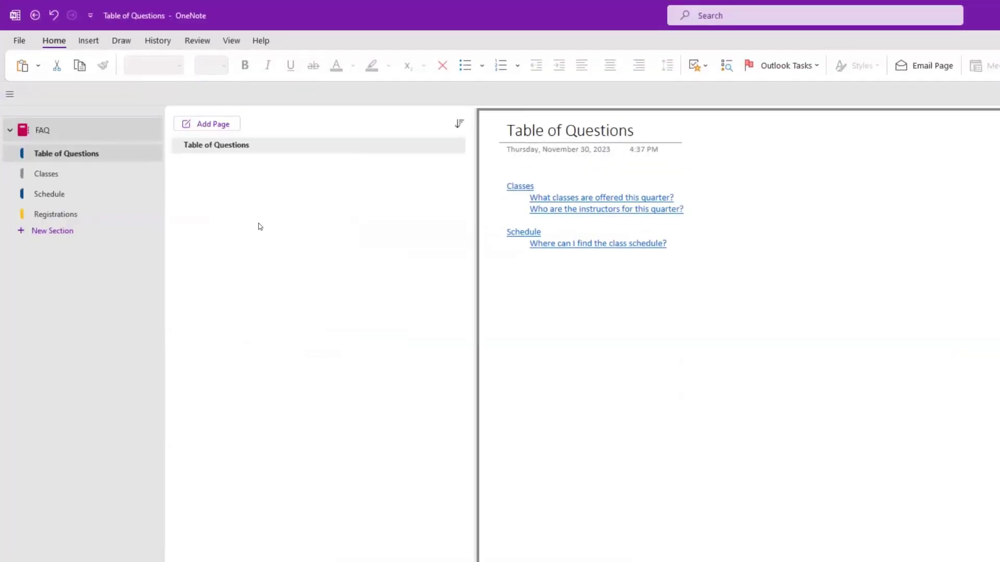
Open the sharing settings of the FAQ notebook in OneNote, review the edit and view permission options, and close them
right_click(46, 133)
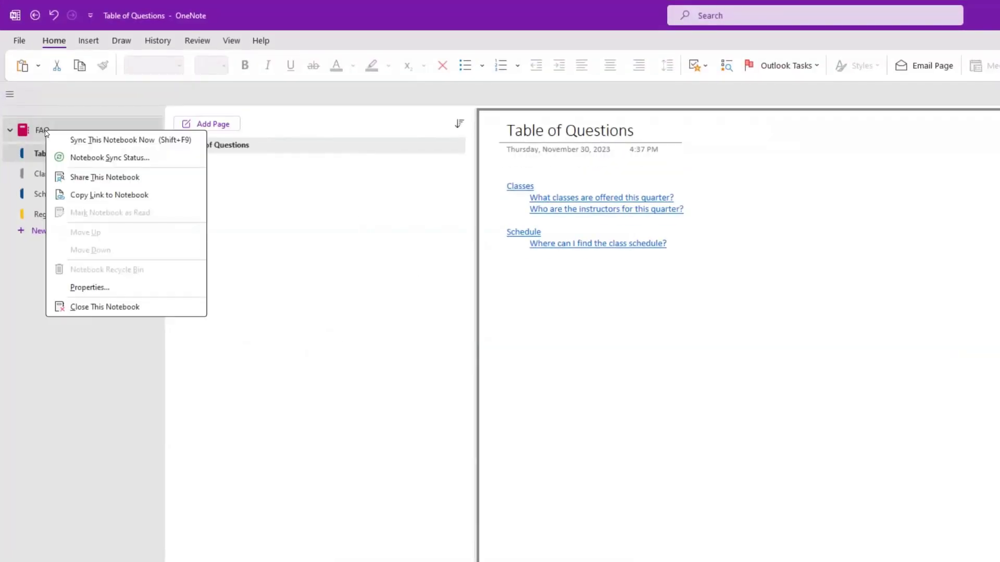
click(96, 179)
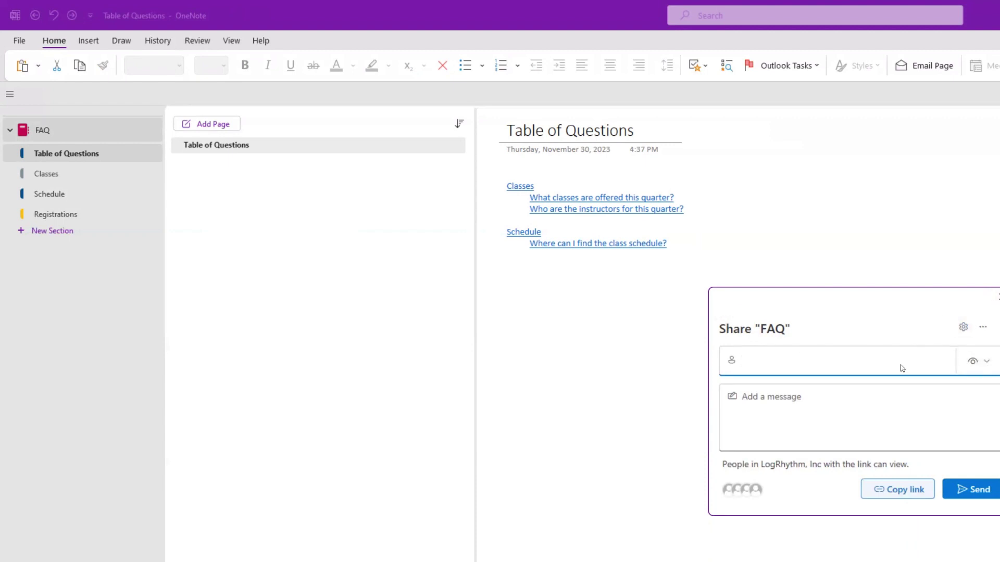
click(984, 364)
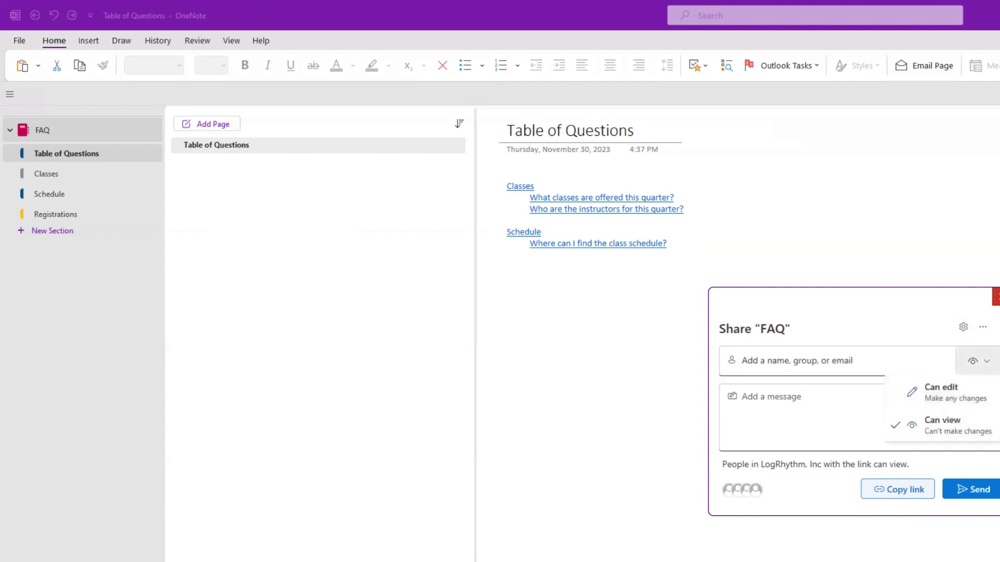
click(996, 298)
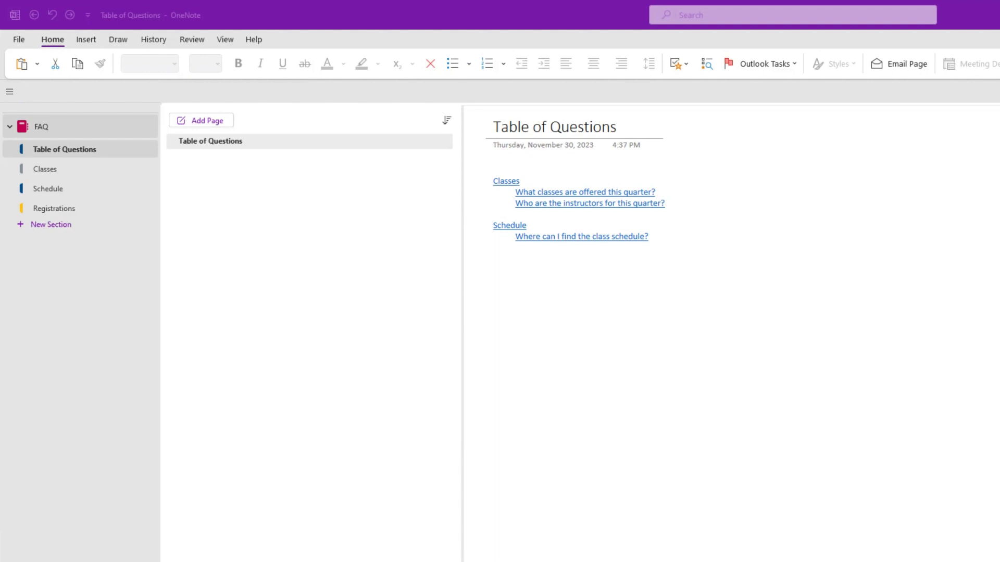
Replace the "Answer" placeholder on the "What classes are offered this quarter?" page with "This quarter we offer the following classes:"
click(52, 167)
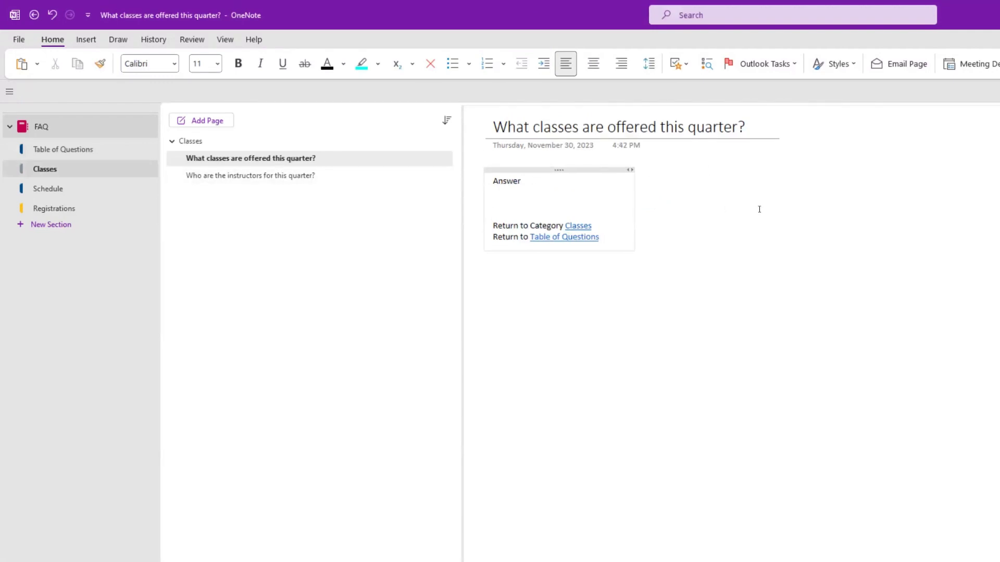
key(BackSpace)
key(BackSpace)
key(BackSpace)
key(BackSpace)
key(BackSpace)
key(BackSpace)
text(This quar)
text(ter we offer the followi)
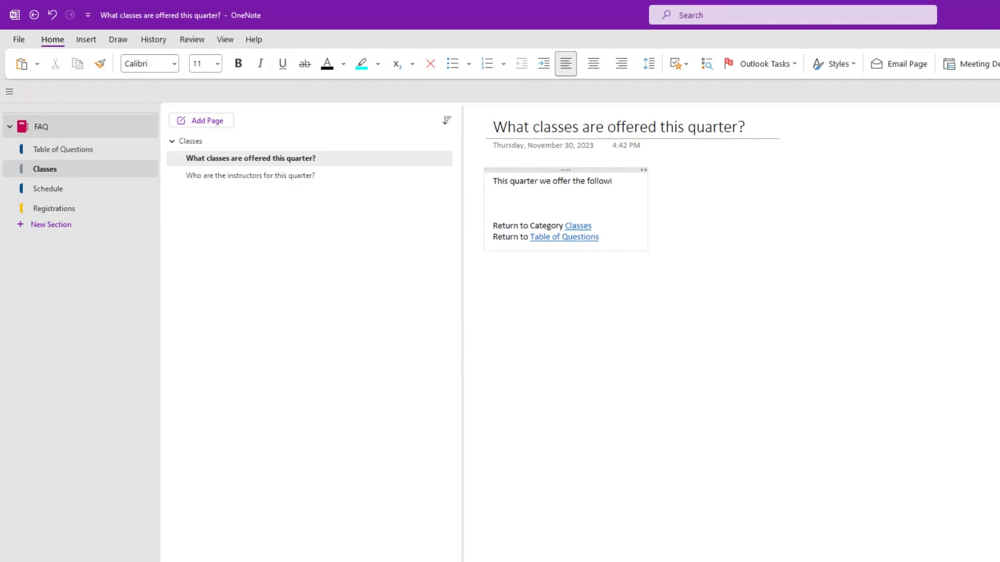
text(ng classes:)
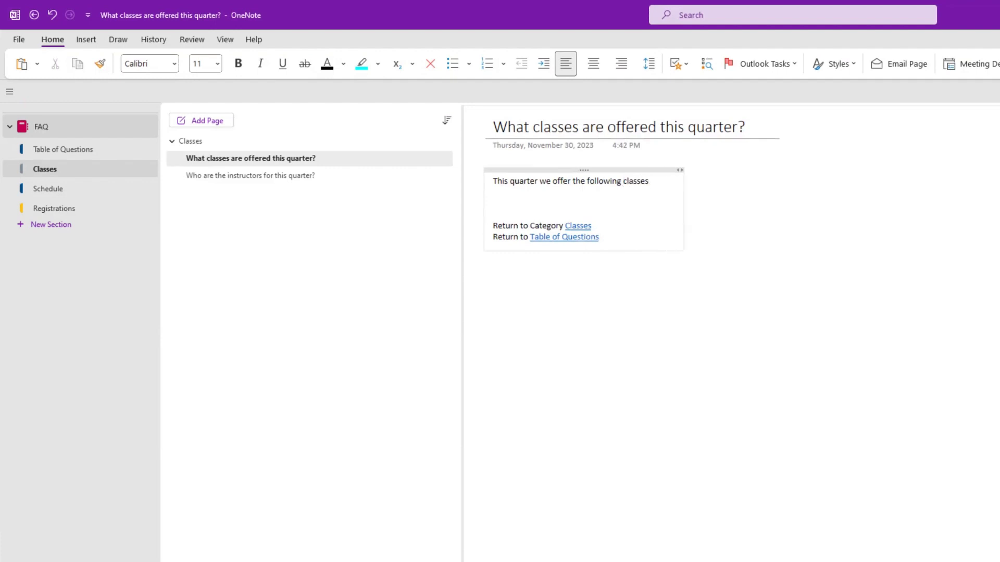
List 101 and 102 on separate indented lines below the introductory sentence of the answer
key(Return)
key(Tab)
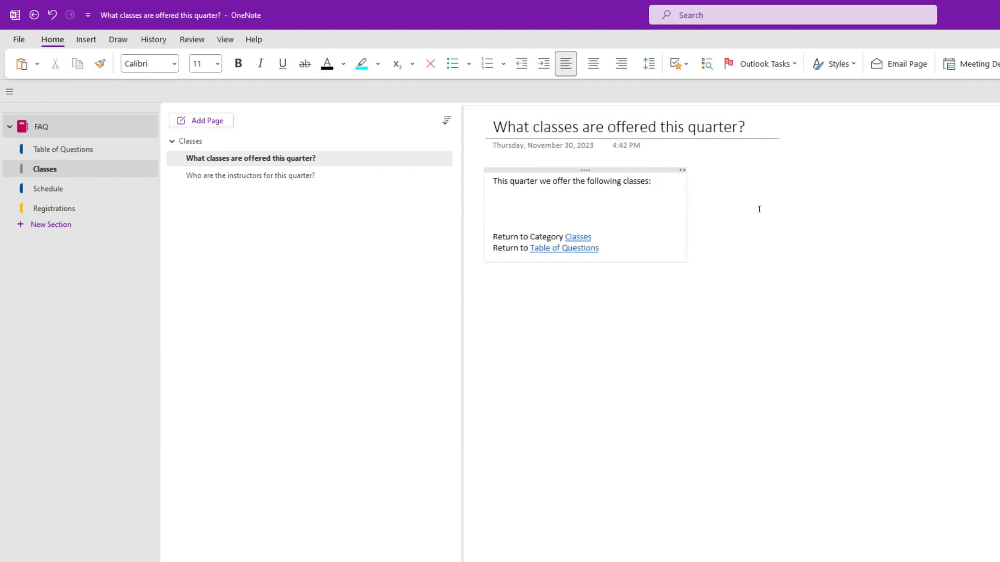
text(101)
key(Return)
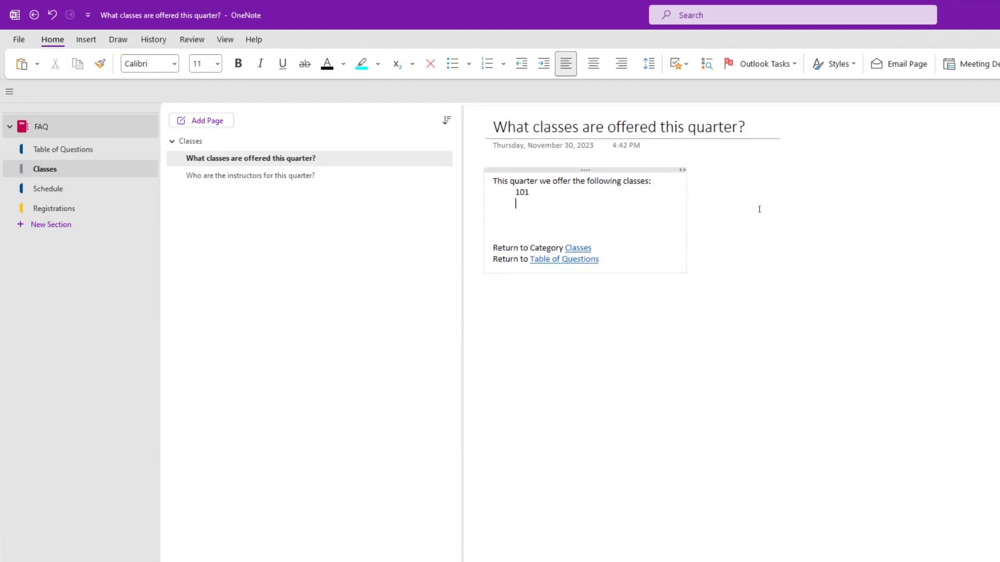
text(102)
key(Return)
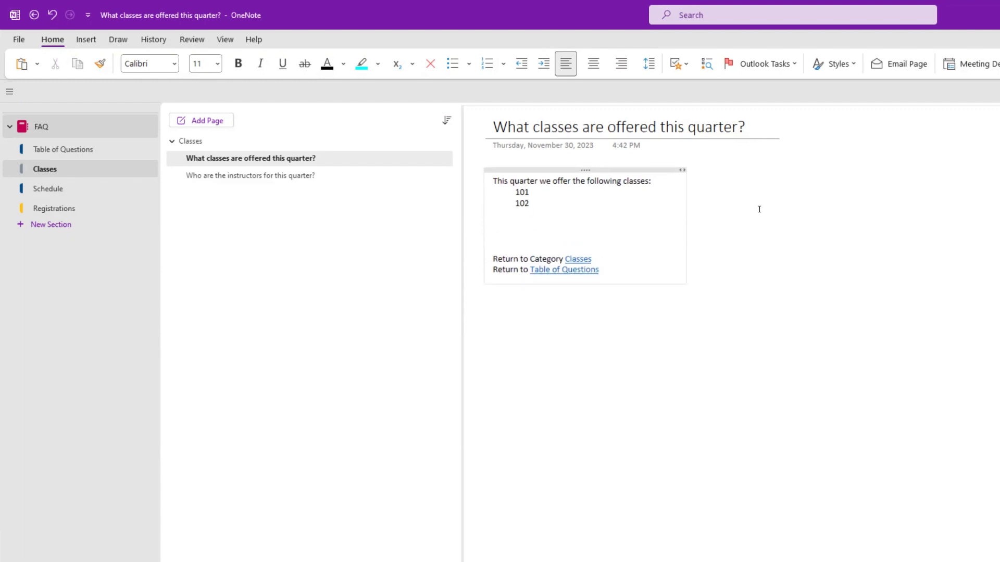
Add 103 as the third indented class in the answer and start an unindented line below it
text(103)
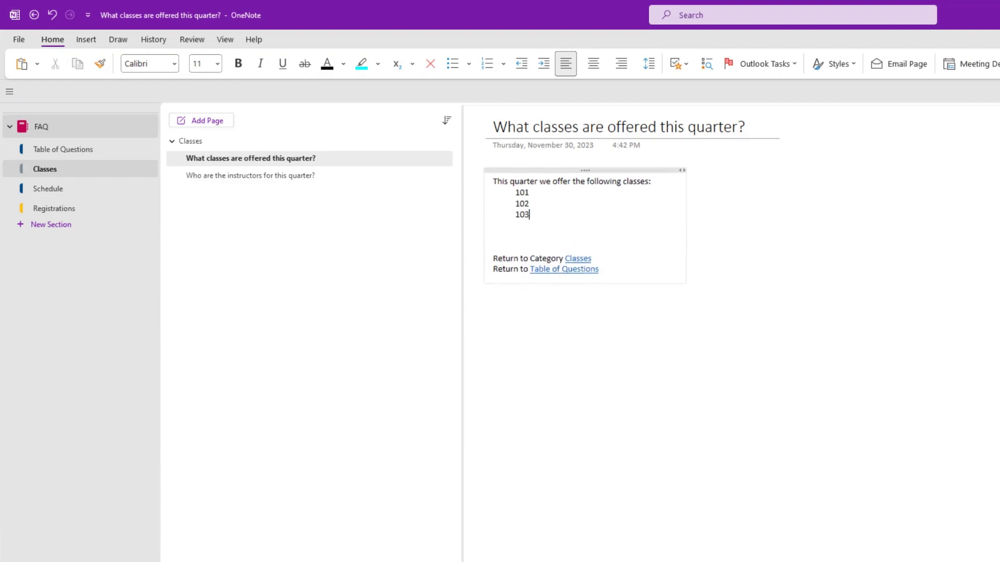
key(Return)
key(shift+Tab)
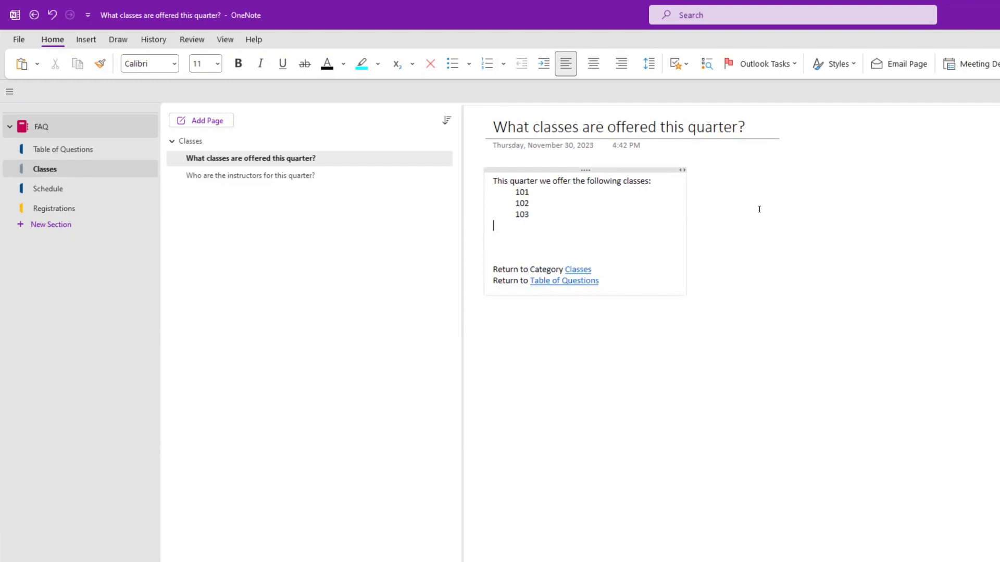
Add a subpage titled "What classes were offered last quarter?" to the Classes section, below the instructors question
click(263, 175)
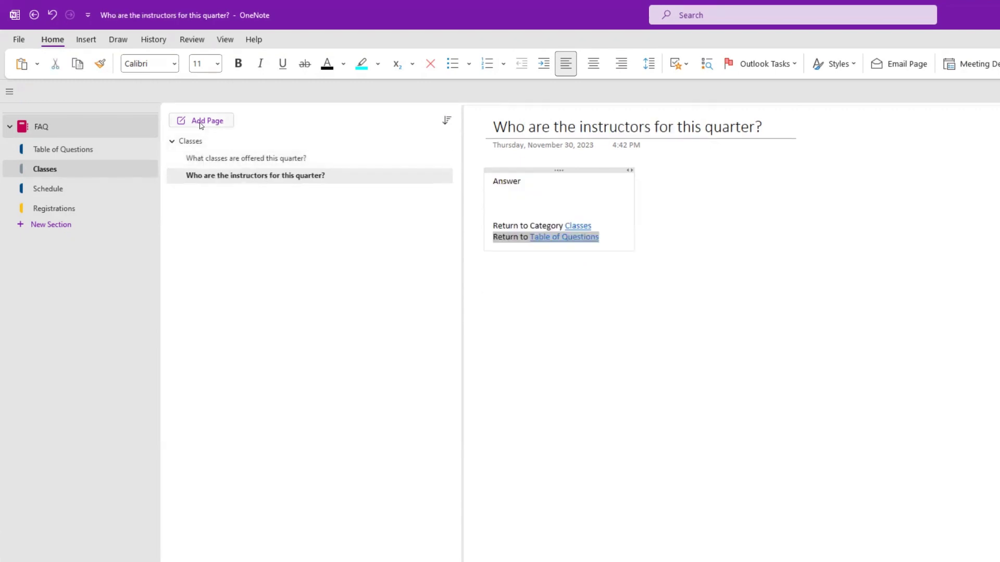
click(200, 125)
right_click(204, 192)
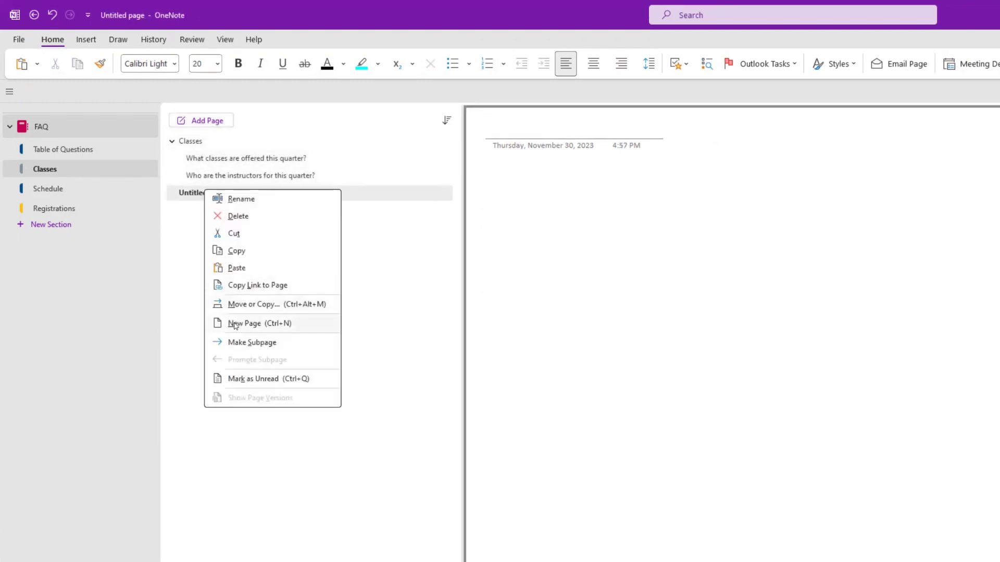
click(252, 342)
click(540, 125)
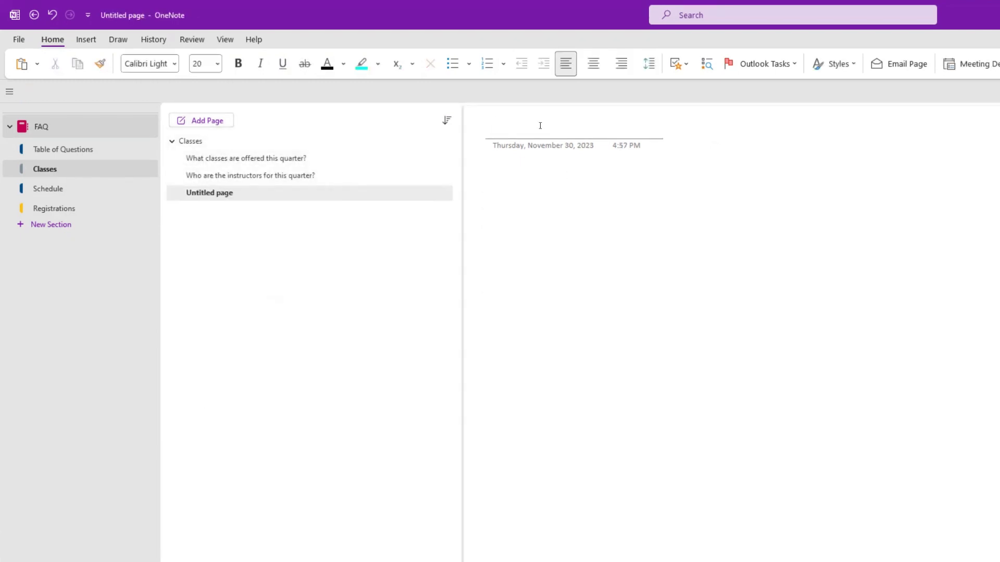
text(What classes w)
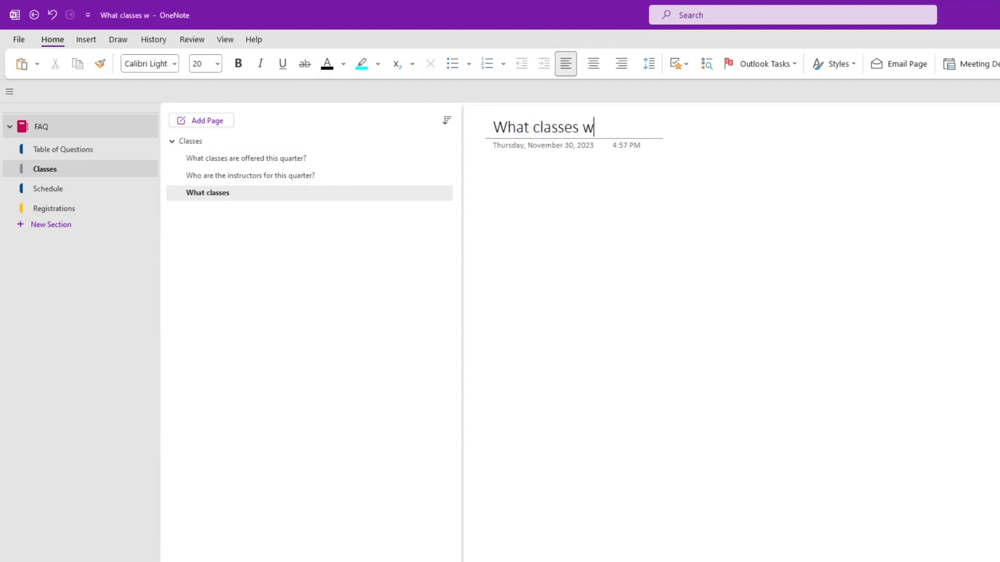
text(ere offered las)
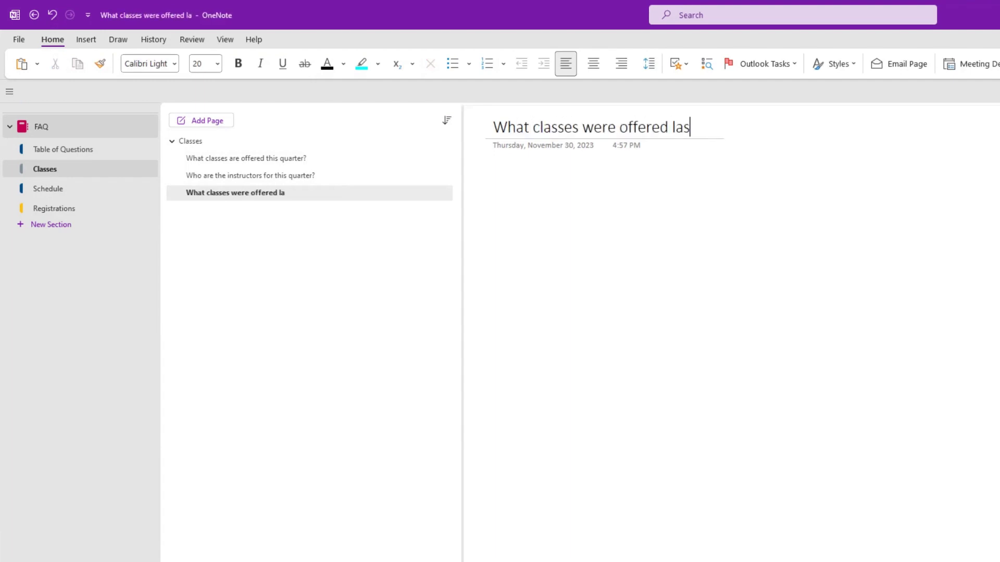
text(t quarter?)
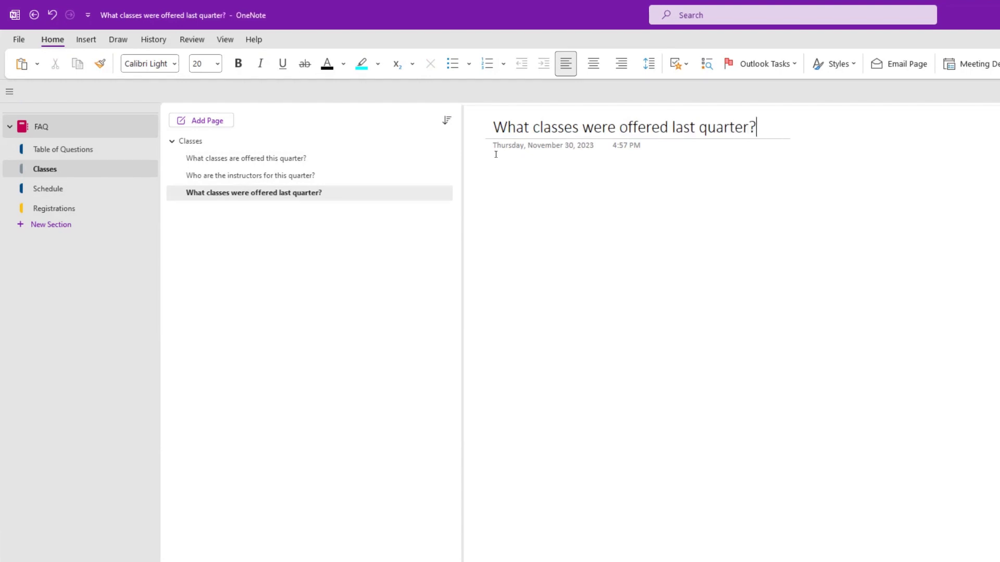
List 101, 102 and 103 on separate lines in the body of the last-quarter page
key(Return)
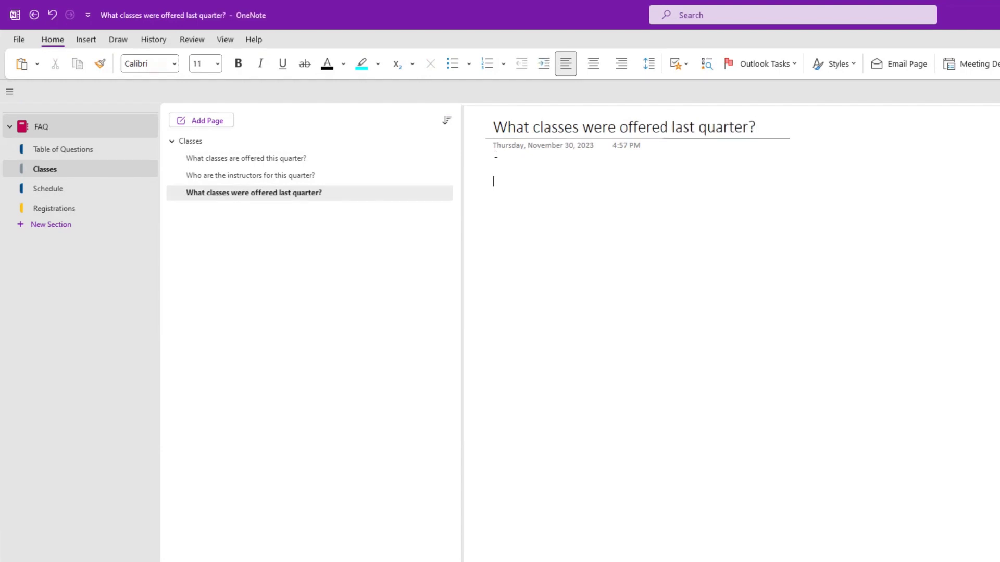
text(101)
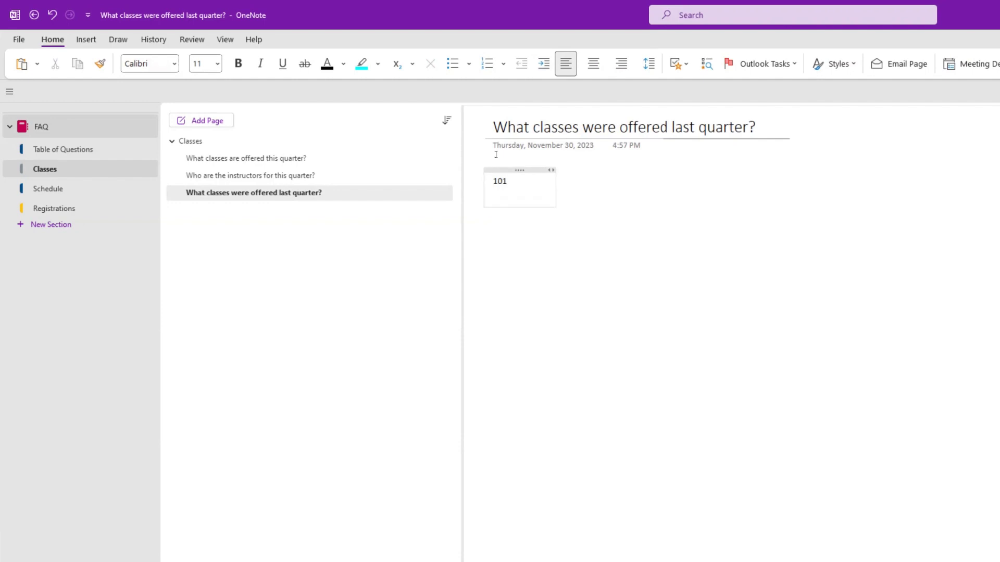
key(Return)
text(102)
key(Return)
text(103)
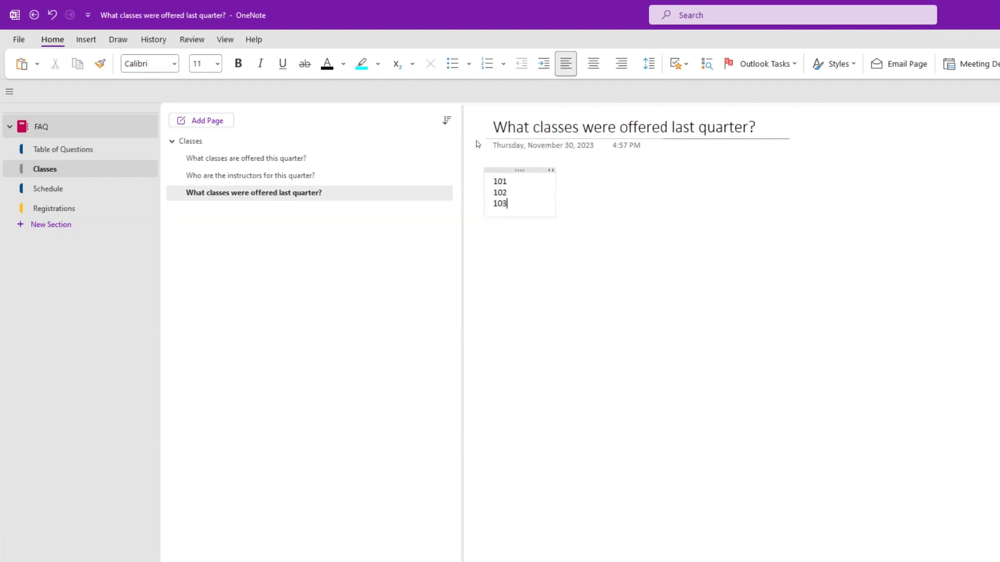
Copy the link to the "What classes were offered last quarter?" page
click(285, 178)
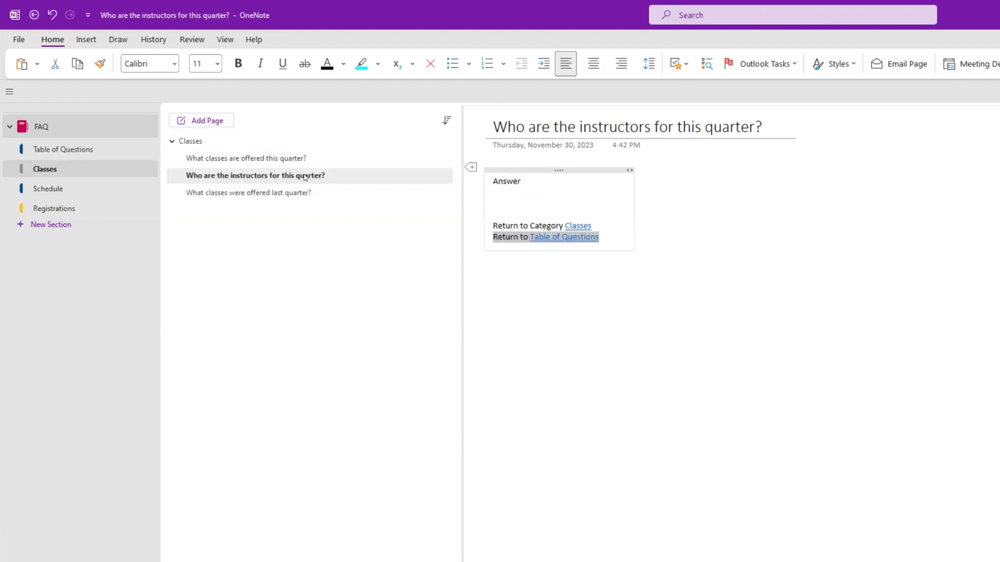
click(256, 192)
right_click(258, 193)
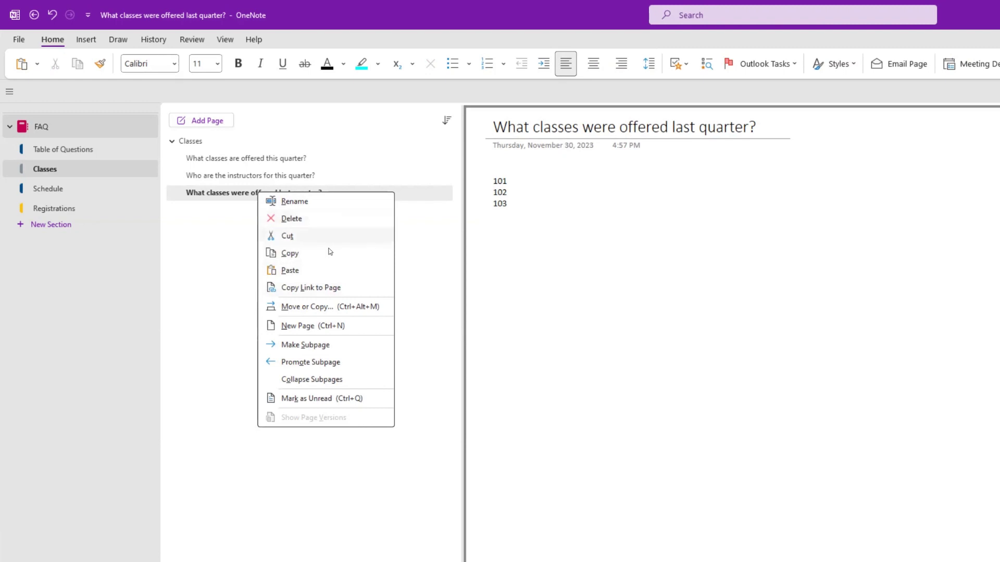
click(317, 289)
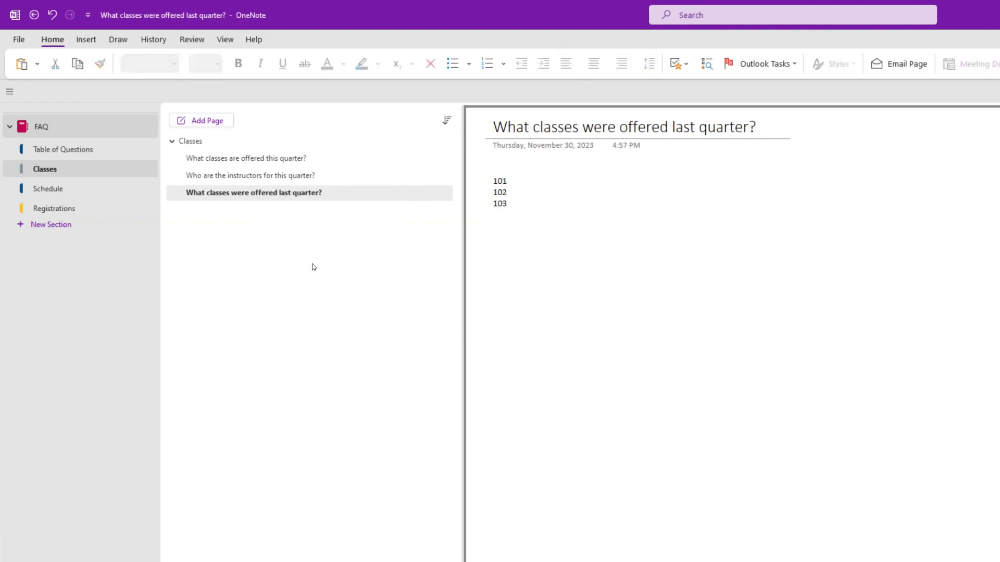
Add the line "Last quarter we offered the following classes" below the class list on the "What classes are offered this quarter?" page
click(258, 157)
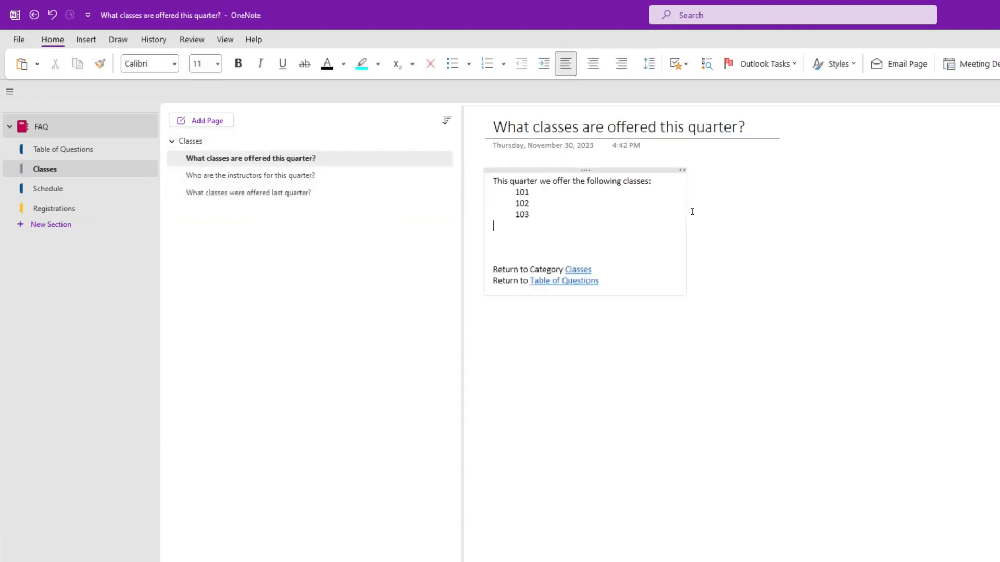
click(581, 217)
key(Return)
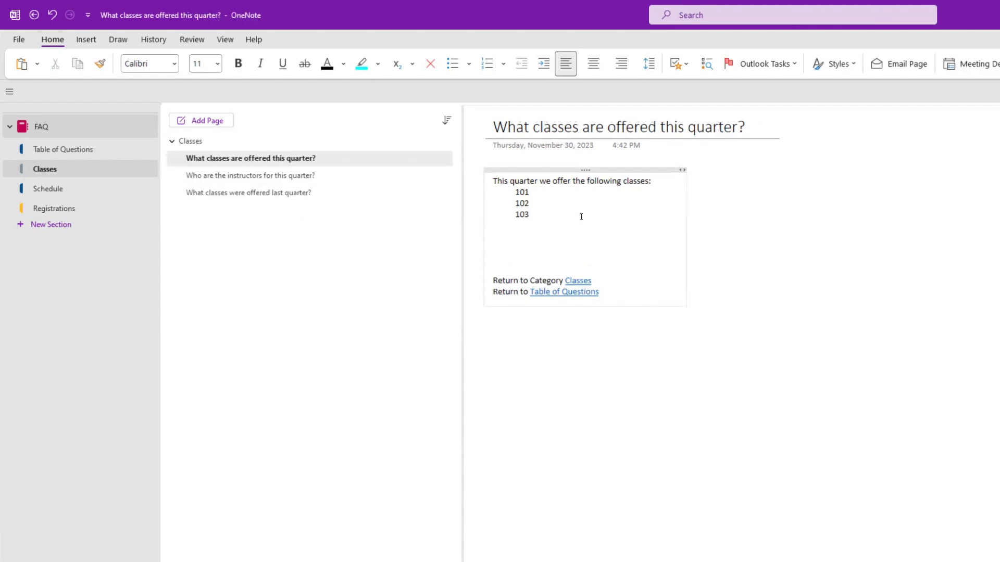
key(Down)
text(Last)
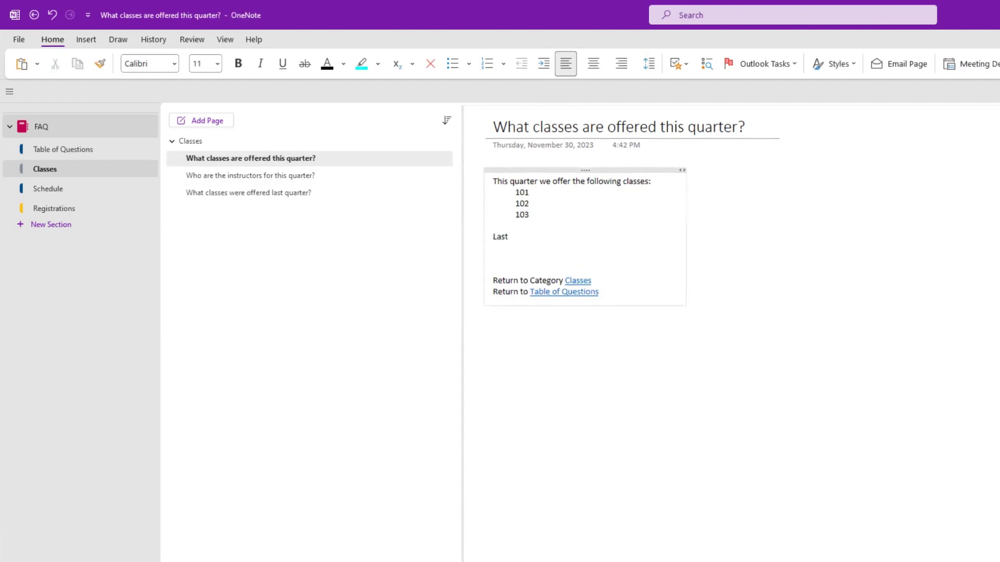
text( quarter we offered the following q)
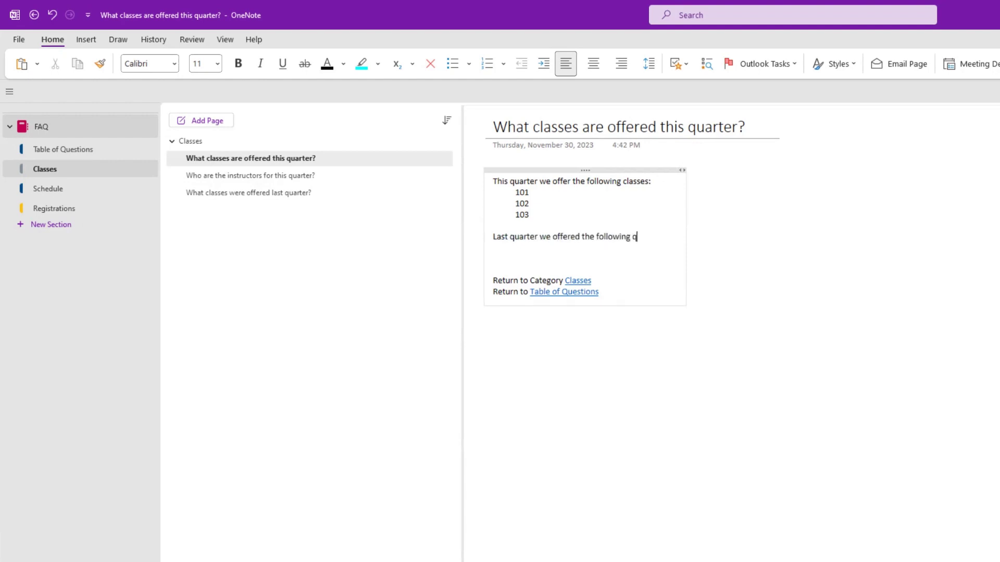
text(lasses)
key(Return)
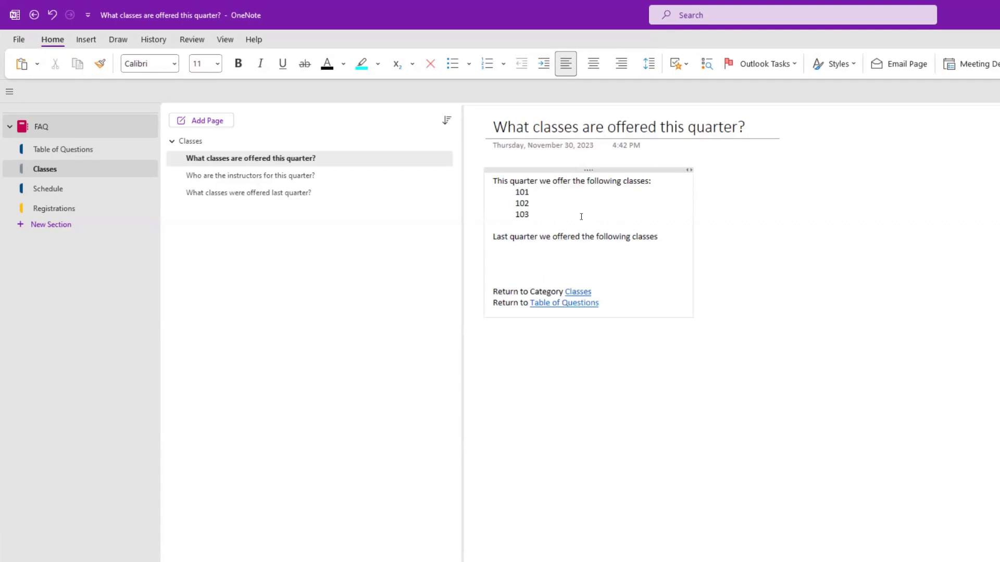
Paste the copied page link below the last-quarter sentence and hyperlink the sentence itself to the "What classes were offered last quarter?" page
text(What classes were offered last quarter?)
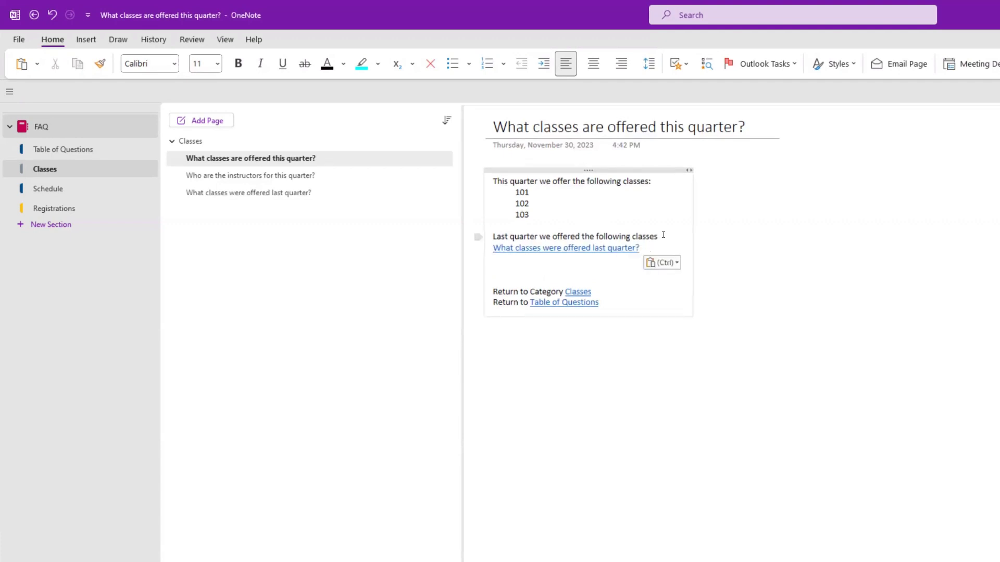
drag(642, 236, 514, 230)
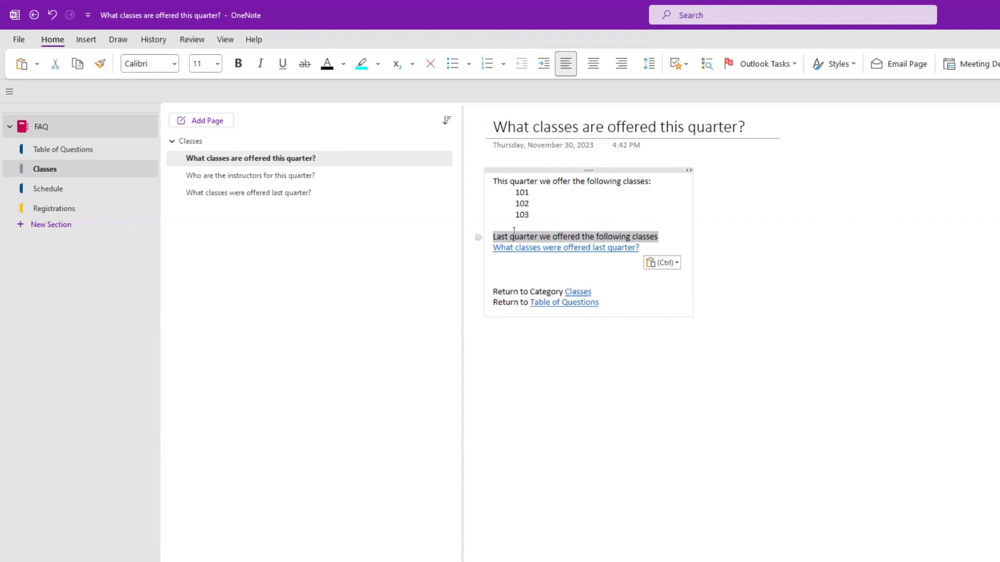
right_click(505, 237)
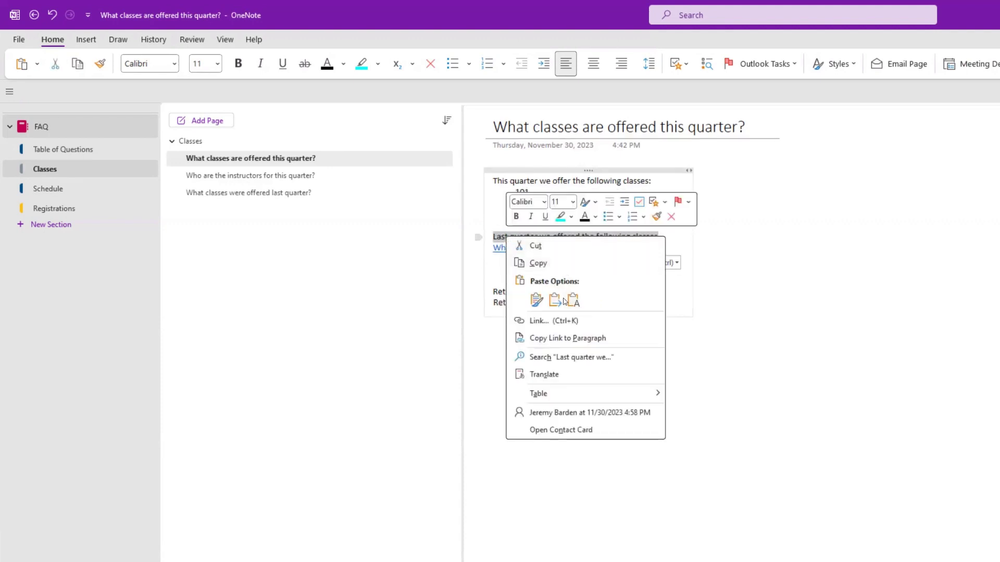
click(552, 321)
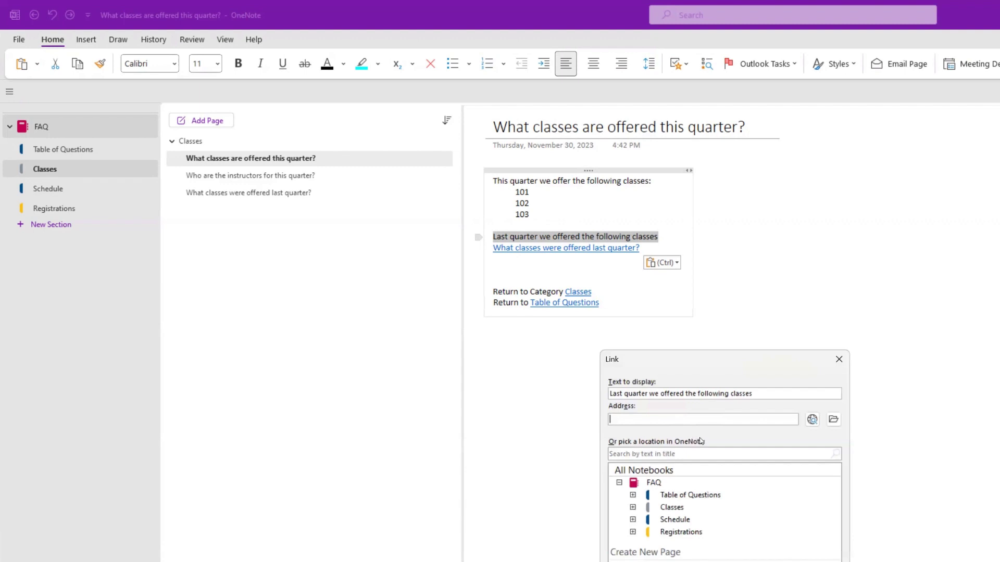
key(ctrl+v)
key(Return)
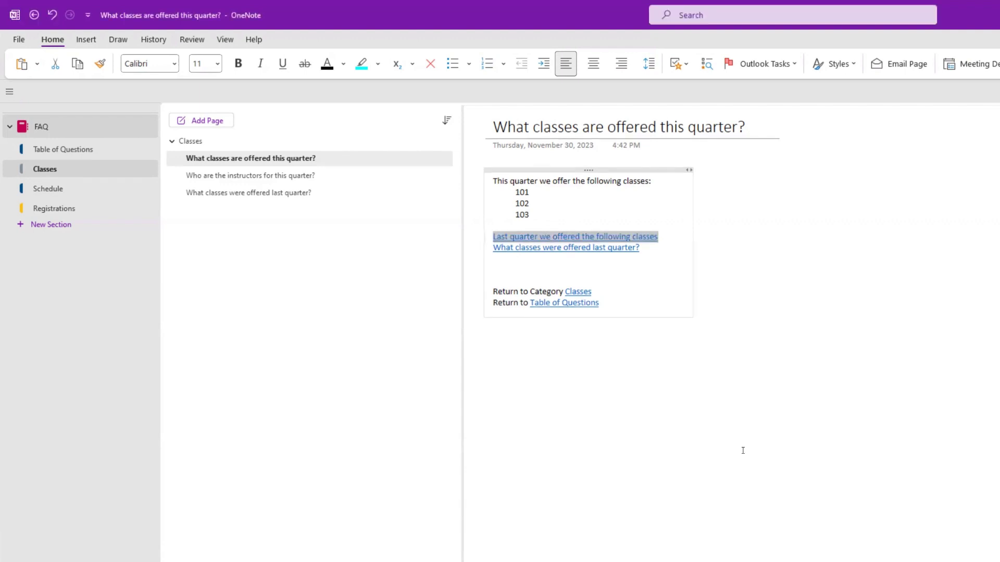
Delete the separate "What classes were offered last quarter?" link and an extra blank line below the hyperlinked sentence
click(654, 255)
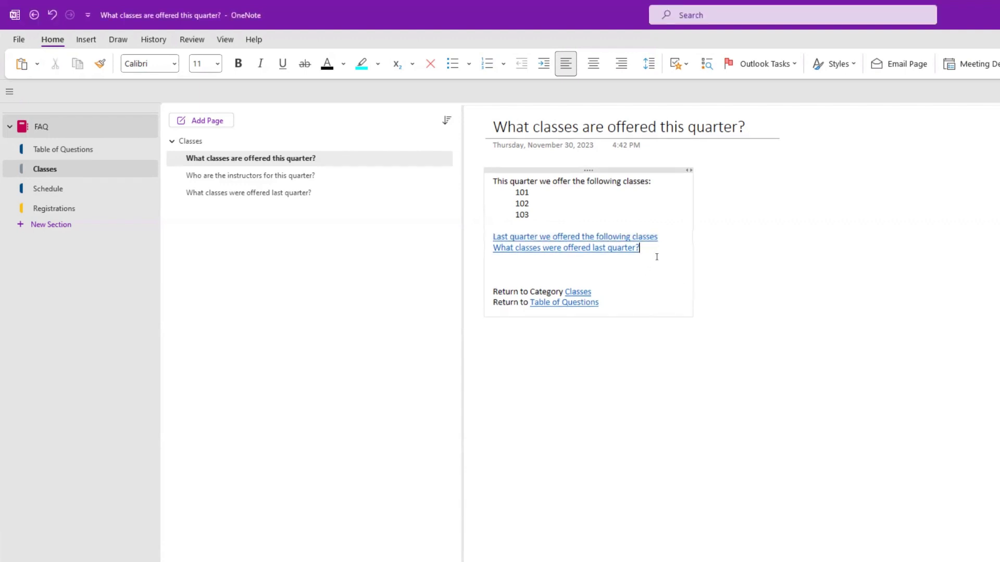
key(BackSpace)
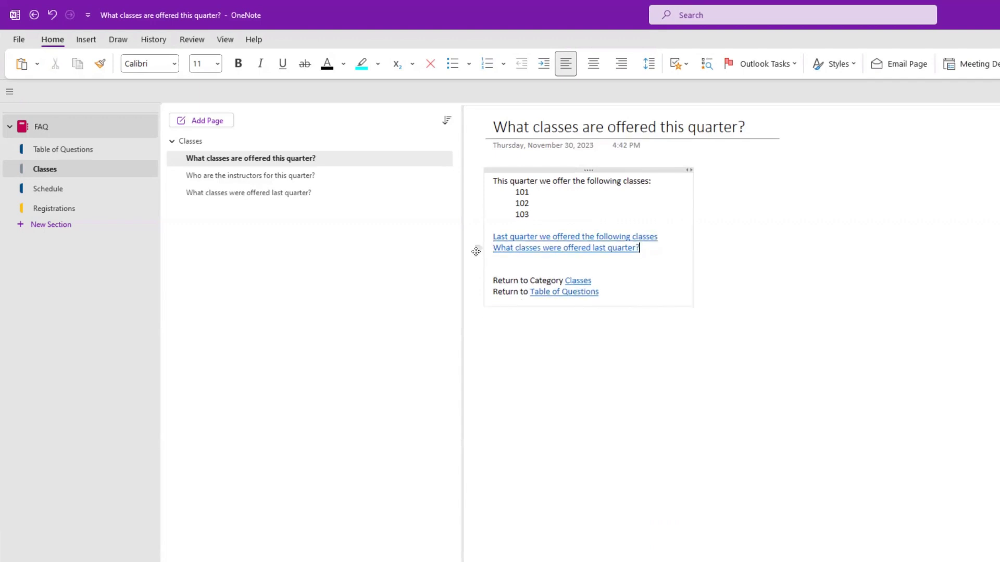
drag(654, 248, 492, 248)
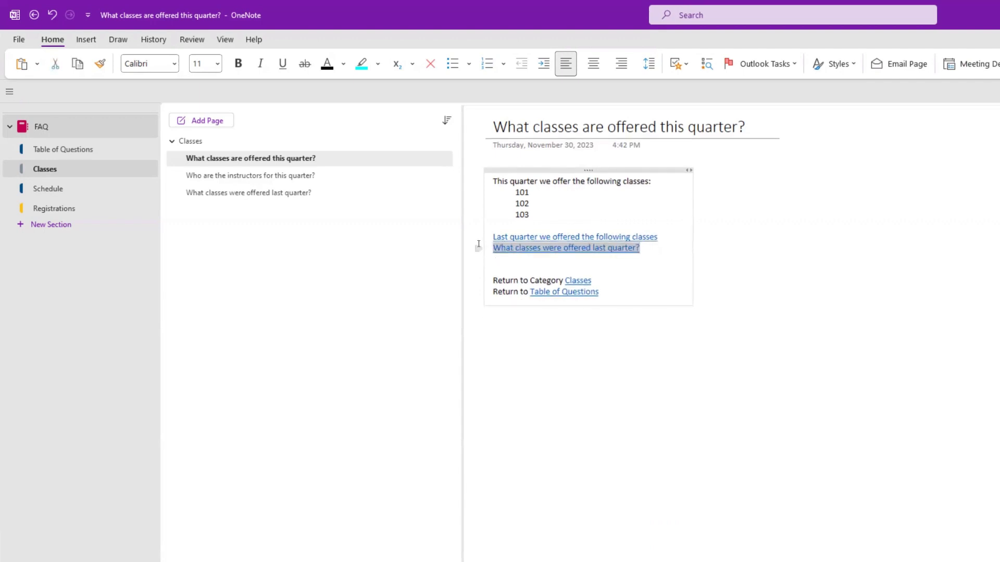
key(BackSpace)
click(544, 216)
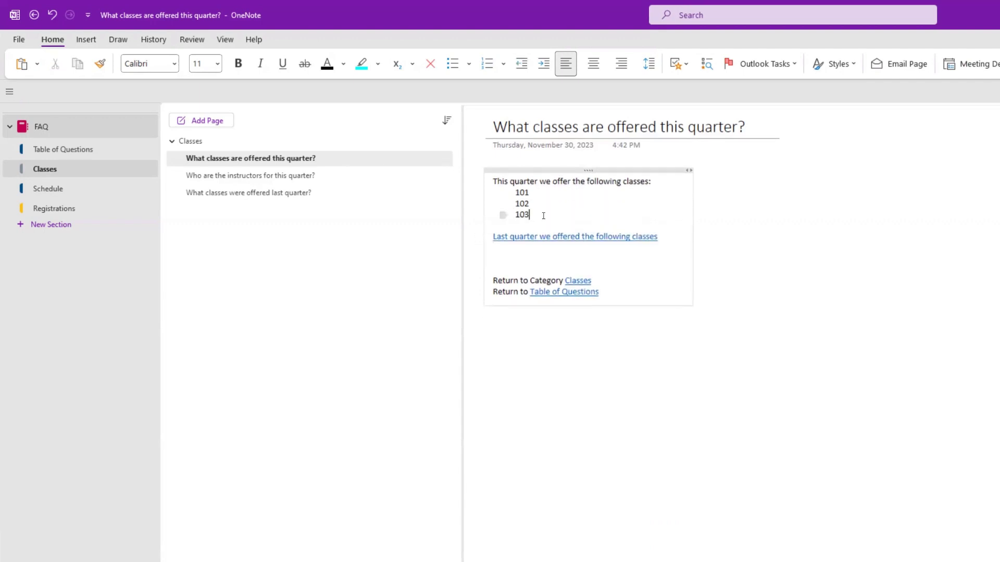
key(Return)
key(BackSpace)
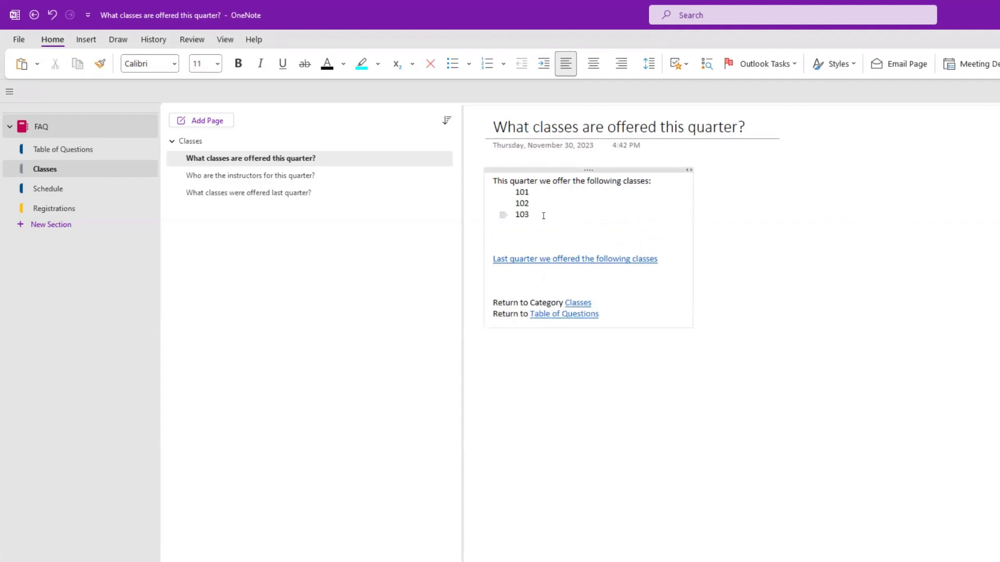
text(Last quaer)
key(BackSpace)
key(BackSpace)
text(rter)
key(BackSpace)
key(BackSpace)
key(BackSpace)
key(BackSpace)
key(BackSpace)
key(BackSpace)
key(BackSpace)
key(BackSpace)
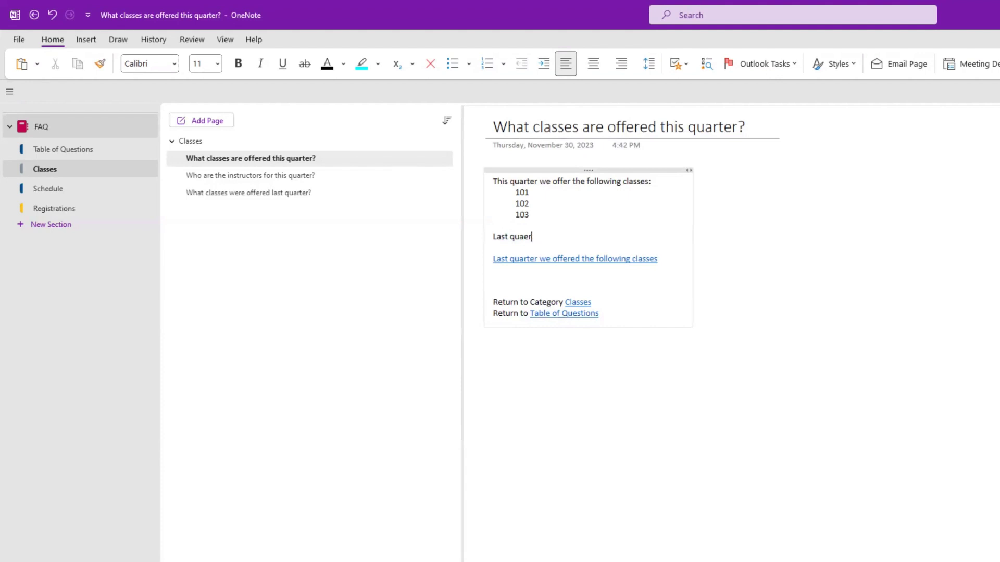
key(BackSpace)
key(BackSpace)
key(BackSpace)
key(BackSpace)
key(BackSpace)
key(BackSpace)
click(542, 215)
key(BackSpace)
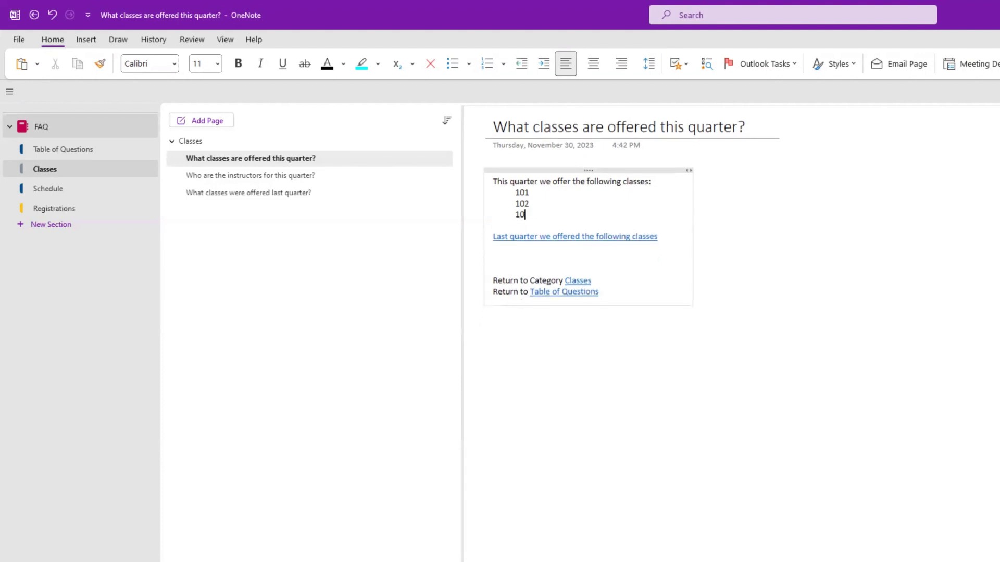
text(3)
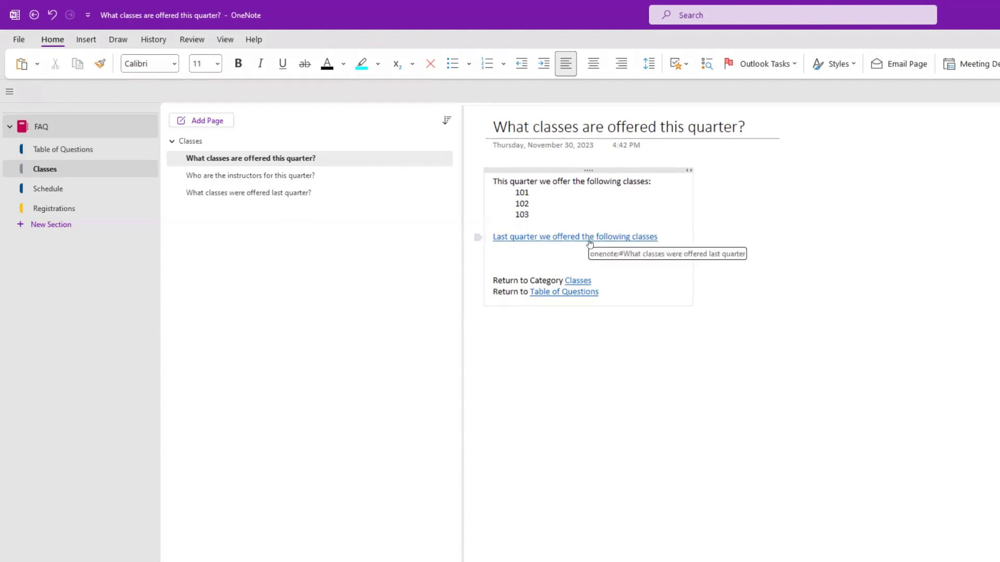
Test the "Last quarter we offered the following classes" link by following it to its target page
click(620, 240)
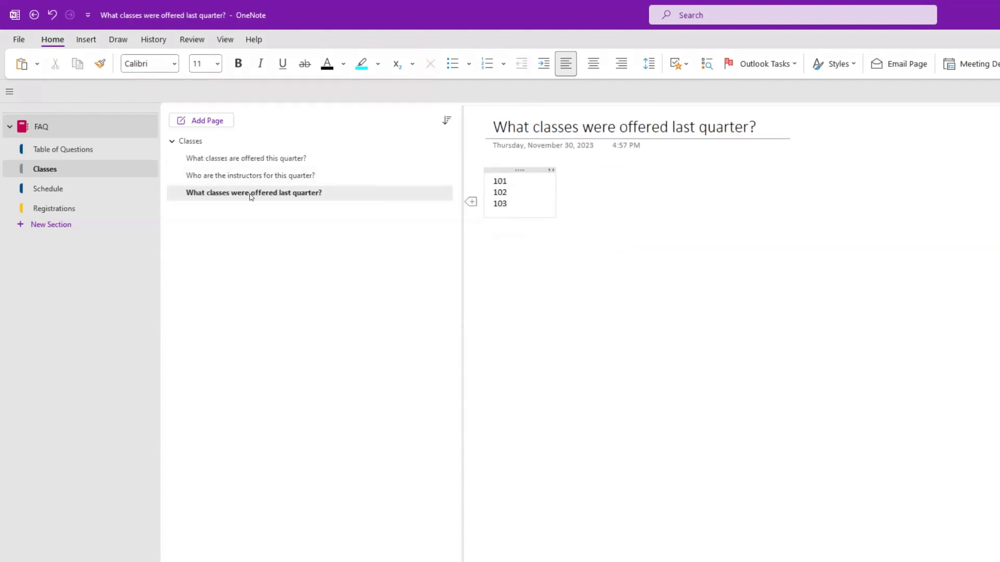